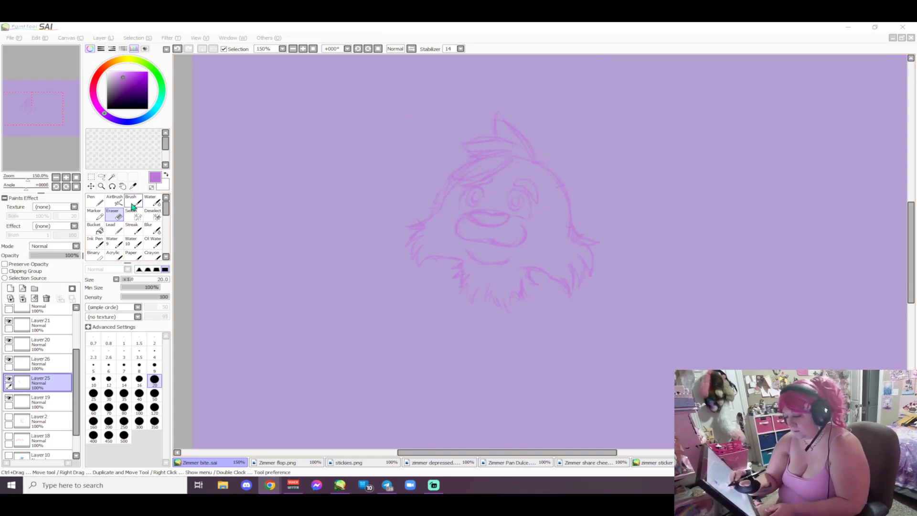
Step: Sketch the outline of the right-hand ear with the Lead brush, from the hair tuft out to a tip and back to the cheek
{"action": "double_click", "coordinate": [115, 225]}
{"action": "left_click", "coordinate": [522, 257]}
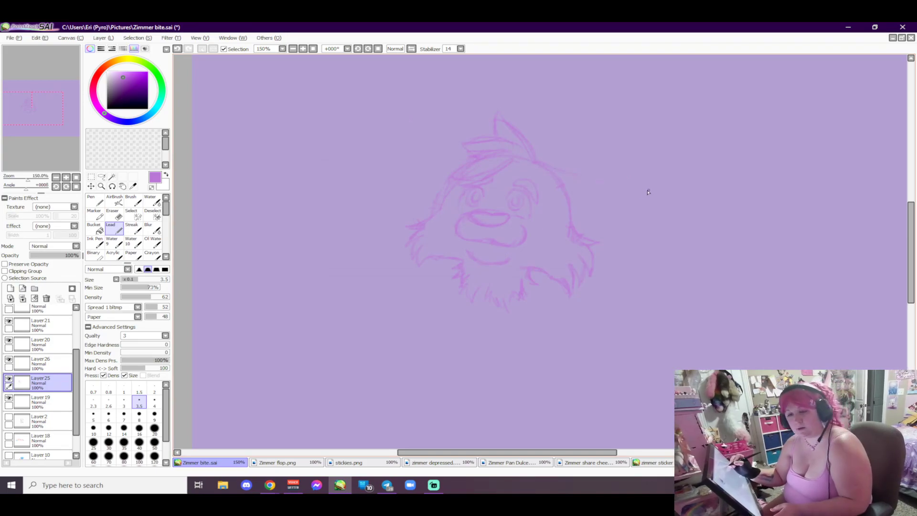
{"action": "left_click_drag", "start_coordinate": [535, 162], "coordinate": [673, 195]}
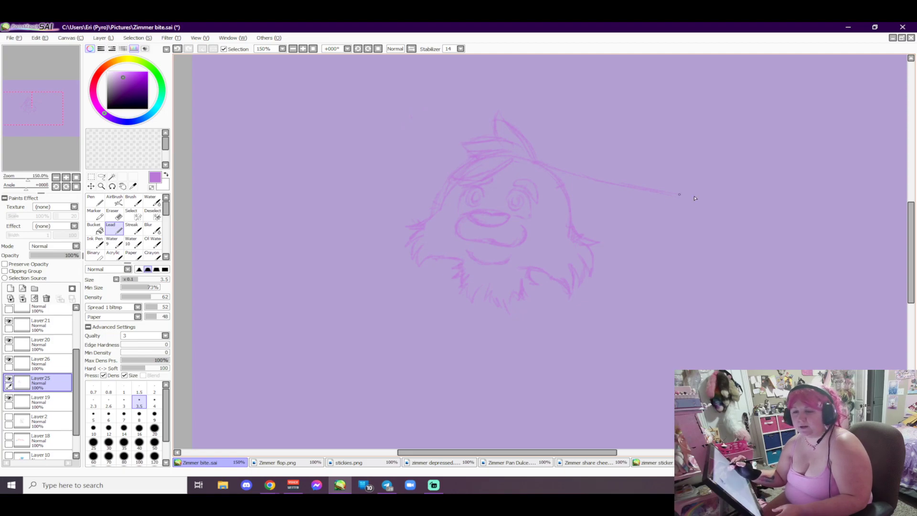
{"action": "mouse_move", "coordinate": [539, 163]}
{"action": "left_mouse_down"}
{"action": "mouse_move", "coordinate": [686, 195]}
{"action": "mouse_move", "coordinate": [597, 246]}
{"action": "left_mouse_up"}
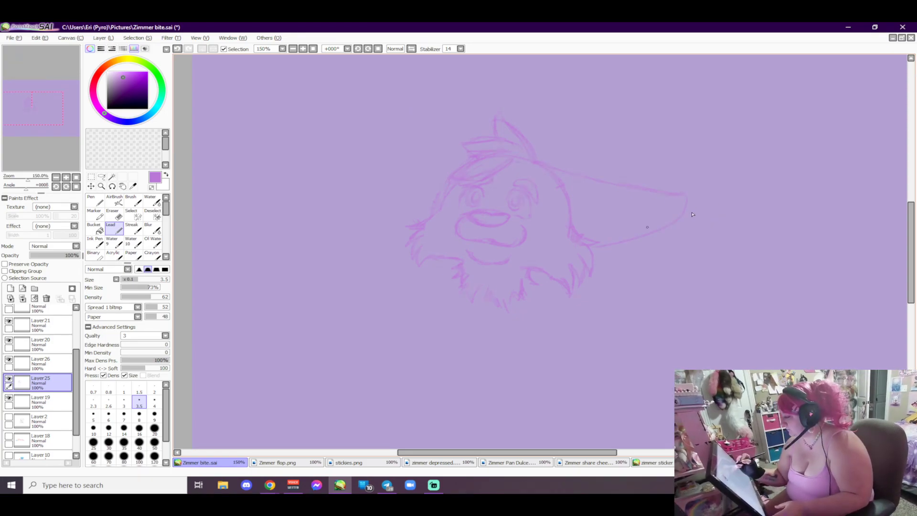
Step: Sketch the left-hand ear's outline from the hair to the cheek fur, and add inner fur lines to both ears
{"action": "left_click_drag", "start_coordinate": [398, 166], "coordinate": [451, 163]}
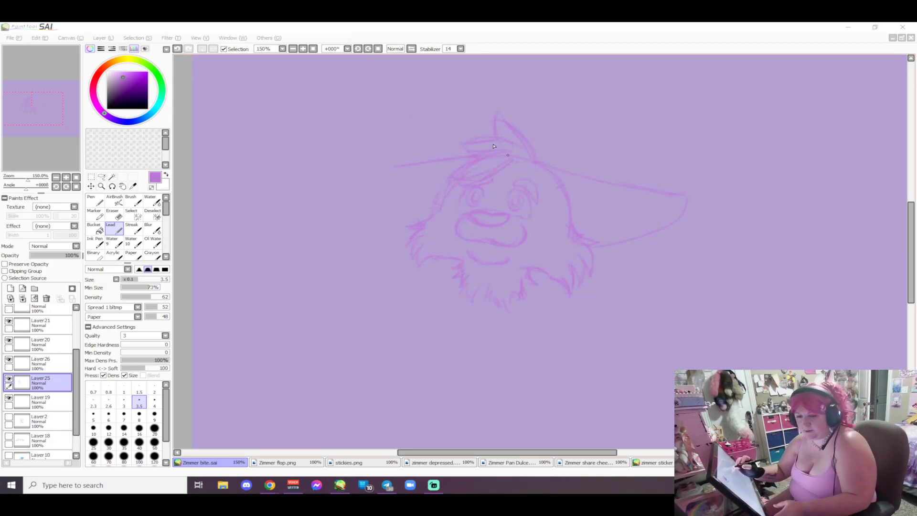
{"action": "left_click", "coordinate": [435, 164]}
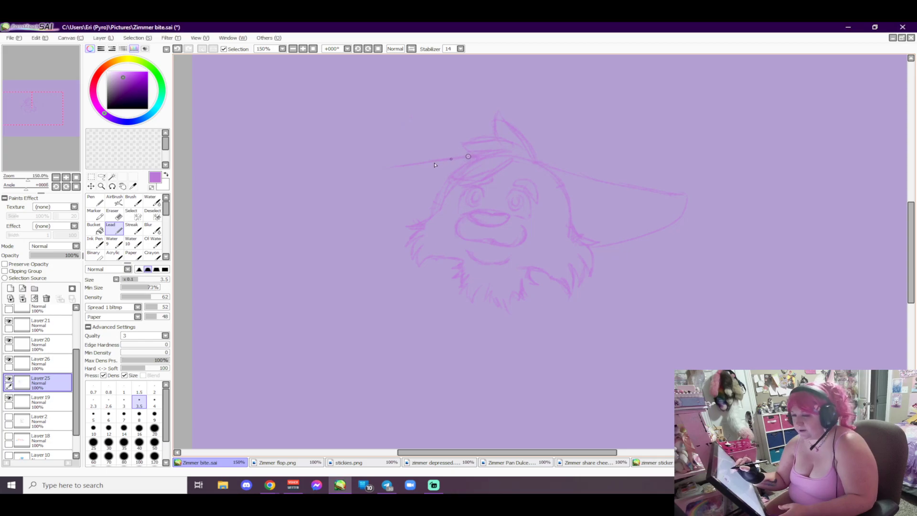
{"action": "left_click_drag", "start_coordinate": [530, 161], "coordinate": [346, 174]}
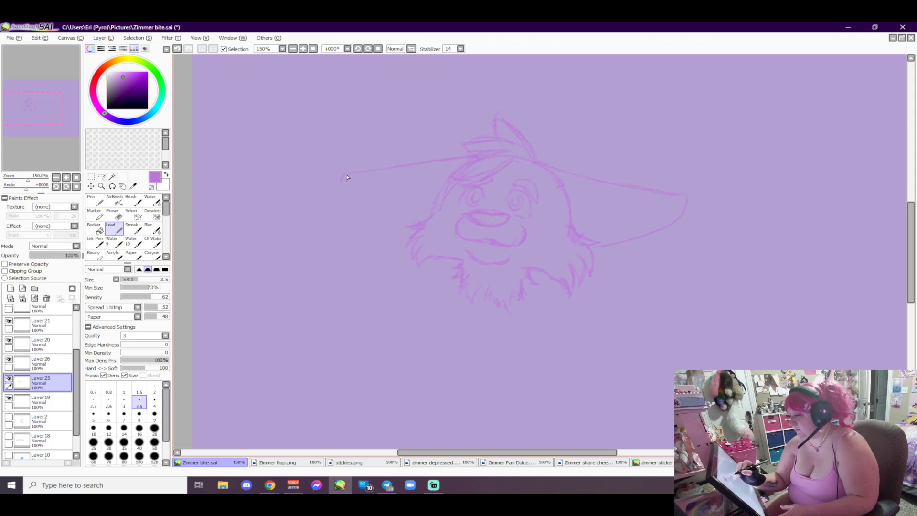
{"action": "left_click_drag", "start_coordinate": [348, 176], "coordinate": [341, 184]}
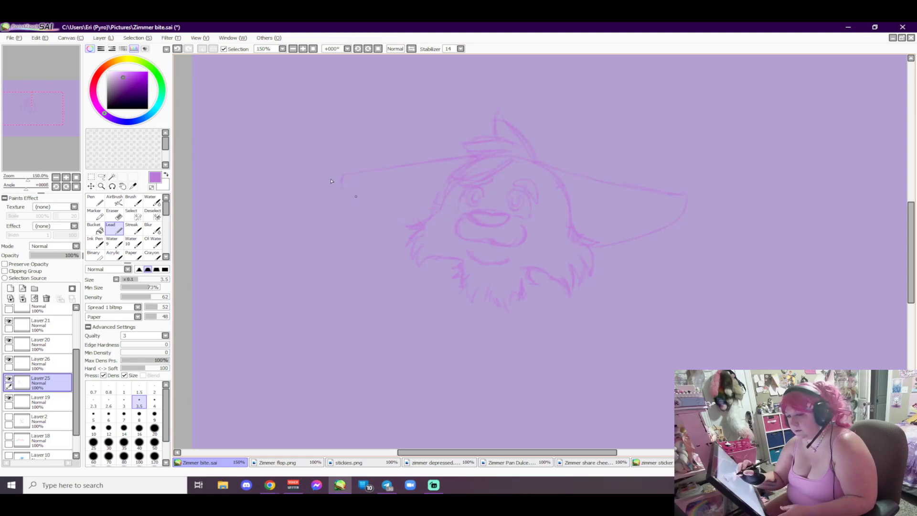
{"action": "left_click_drag", "start_coordinate": [341, 178], "coordinate": [412, 224]}
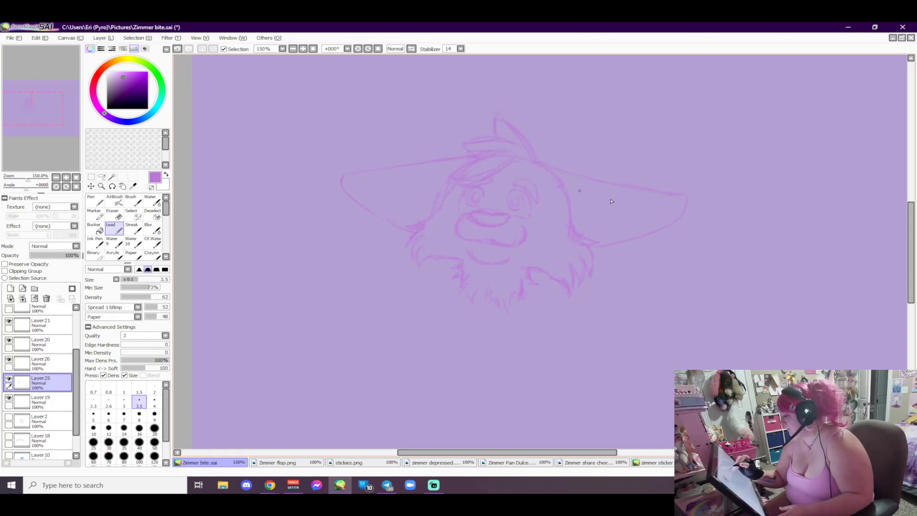
{"action": "left_click_drag", "start_coordinate": [580, 209], "coordinate": [643, 205]}
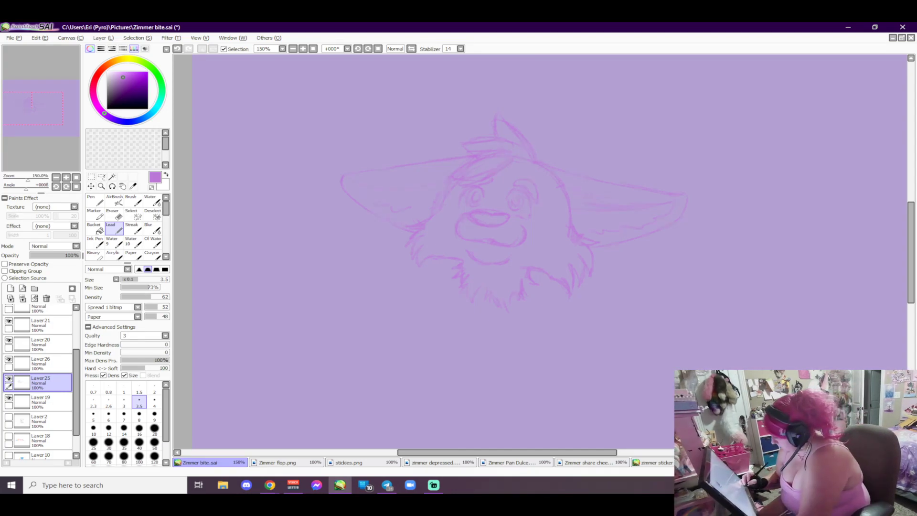
{"action": "key", "text": "alt+Tab"}
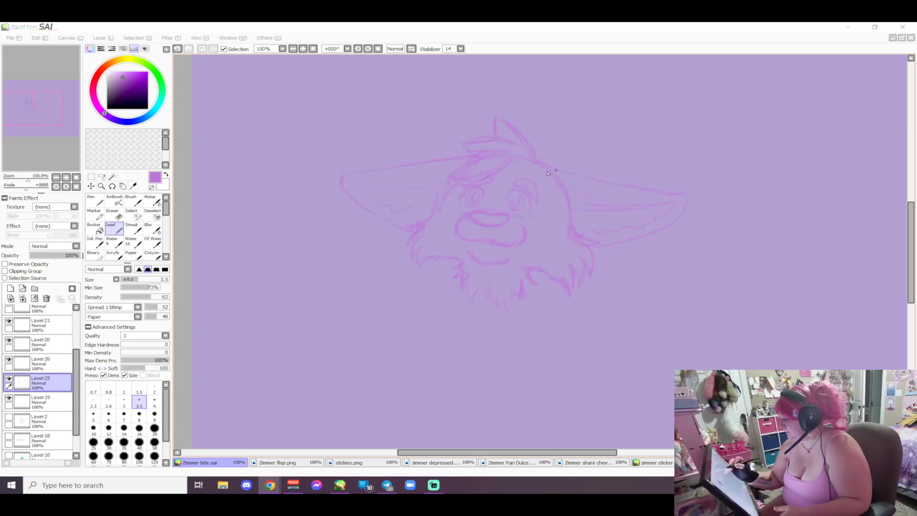
Step: Erase the smiling muzzle outline below the nose, and redraw the mouth and eyes as a worried expression with the Lead brush
{"action": "left_click", "coordinate": [111, 218]}
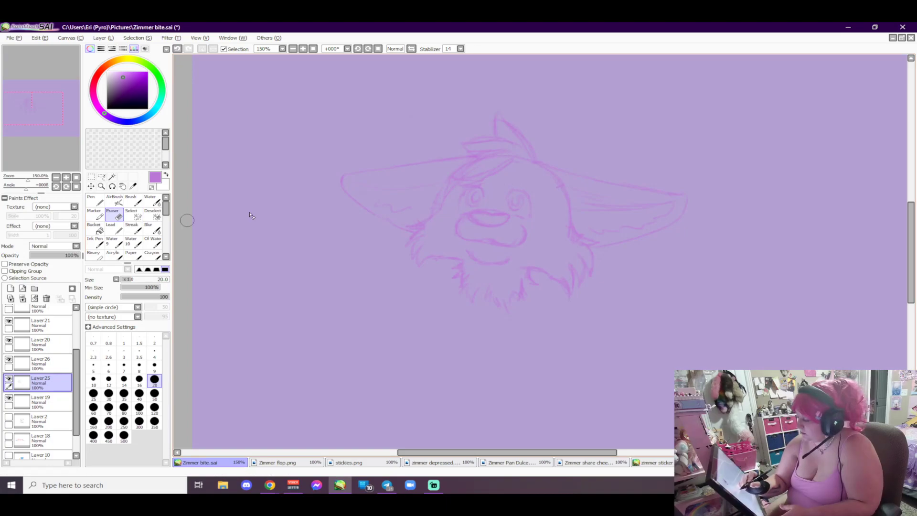
{"action": "mouse_move", "coordinate": [475, 234]}
{"action": "left_mouse_down"}
{"action": "mouse_move", "coordinate": [487, 237]}
{"action": "mouse_move", "coordinate": [456, 246]}
{"action": "left_mouse_up"}
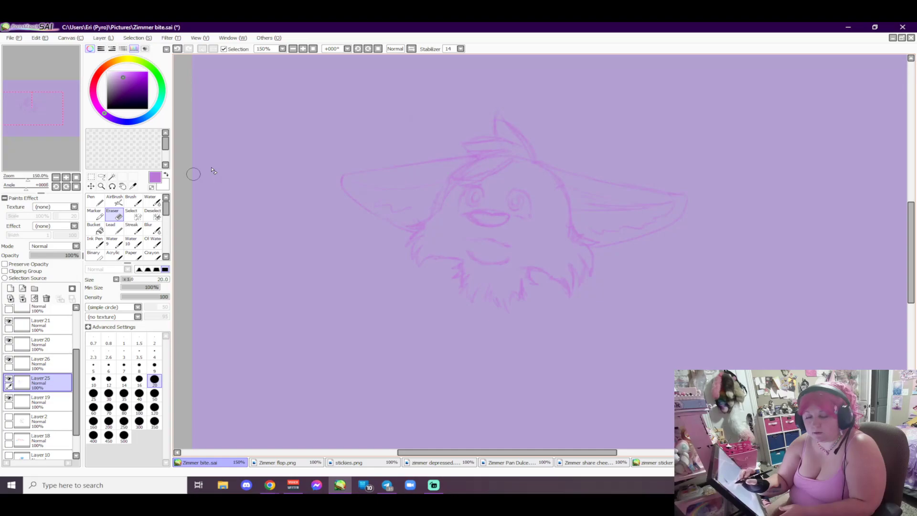
{"action": "key", "text": "l"}
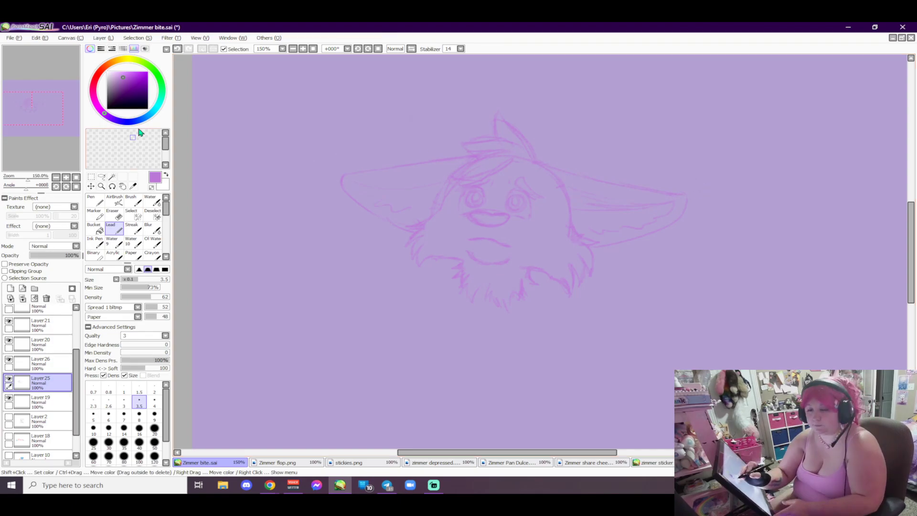
Step: Make the Linework1 layer active and set the drawing colour to light pink
{"action": "scroll", "coordinate": [39, 363], "scroll_direction": "up", "scroll_amount": 3}
{"action": "left_click", "coordinate": [48, 314]}
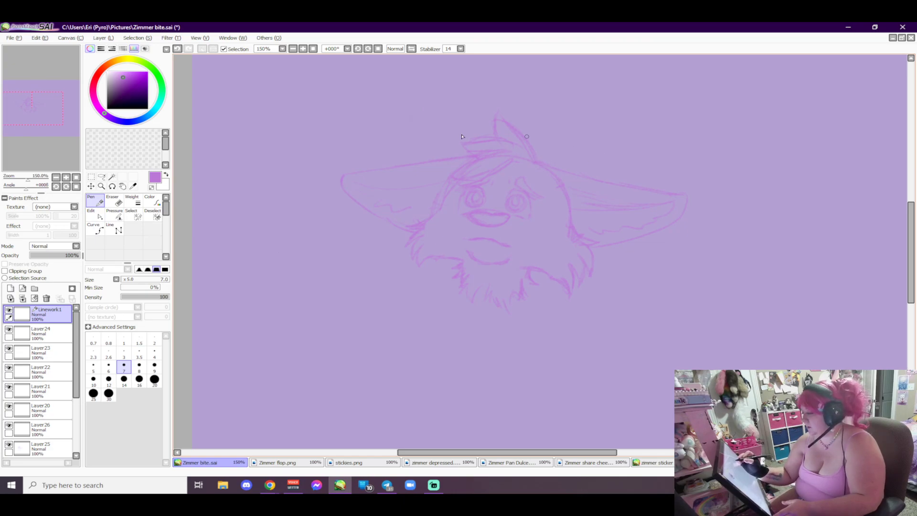
{"action": "left_click", "coordinate": [94, 93]}
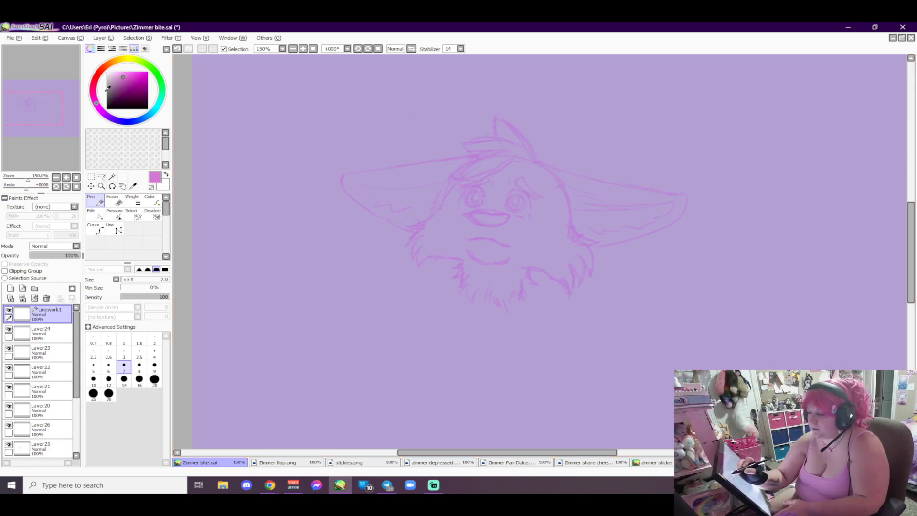
{"action": "left_click", "coordinate": [121, 72]}
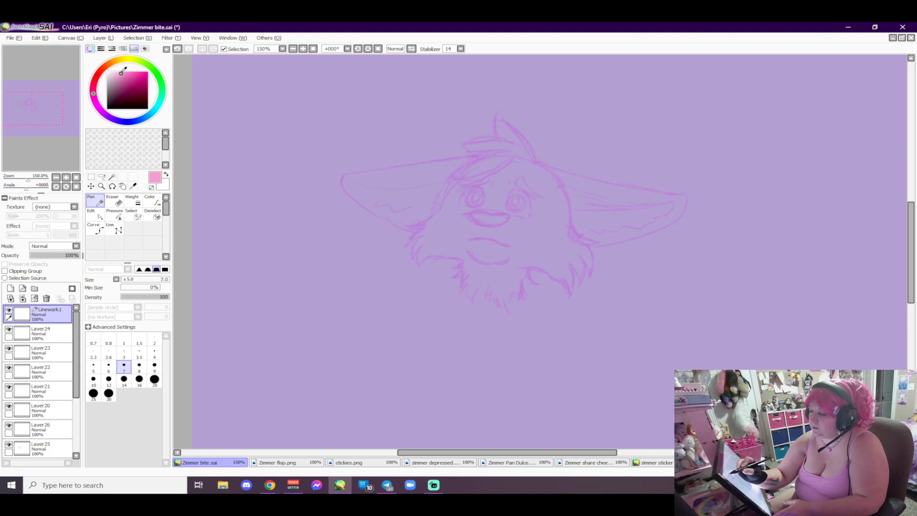
{"action": "left_click", "coordinate": [126, 71]}
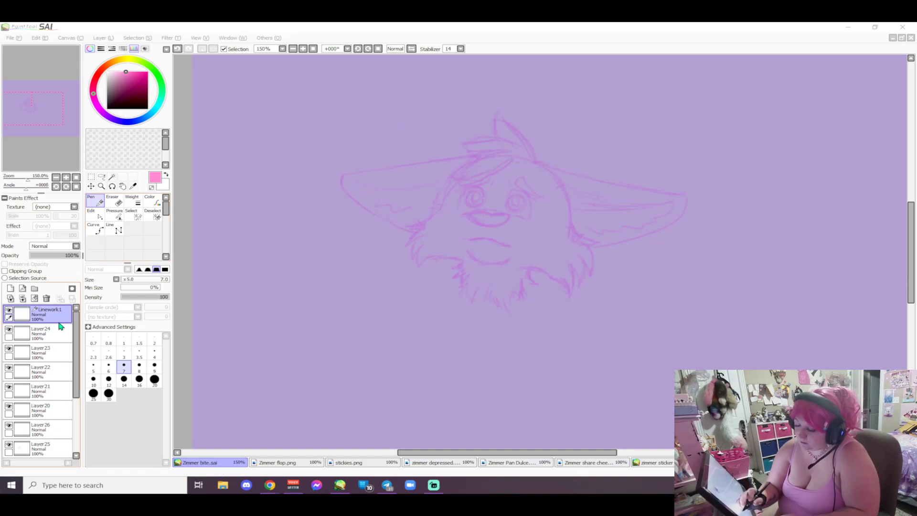
Step: Ink the hair tuft on top of the head in pink and erase the stray line ends
{"action": "mouse_move", "coordinate": [538, 160]}
{"action": "left_mouse_down"}
{"action": "mouse_move", "coordinate": [486, 139]}
{"action": "mouse_move", "coordinate": [434, 160]}
{"action": "mouse_move", "coordinate": [523, 155]}
{"action": "left_mouse_up"}
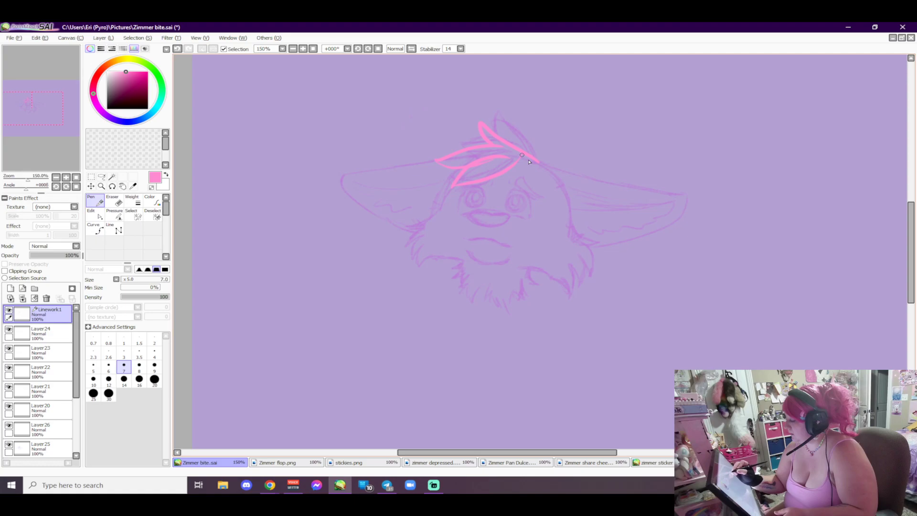
{"action": "key", "text": "e"}
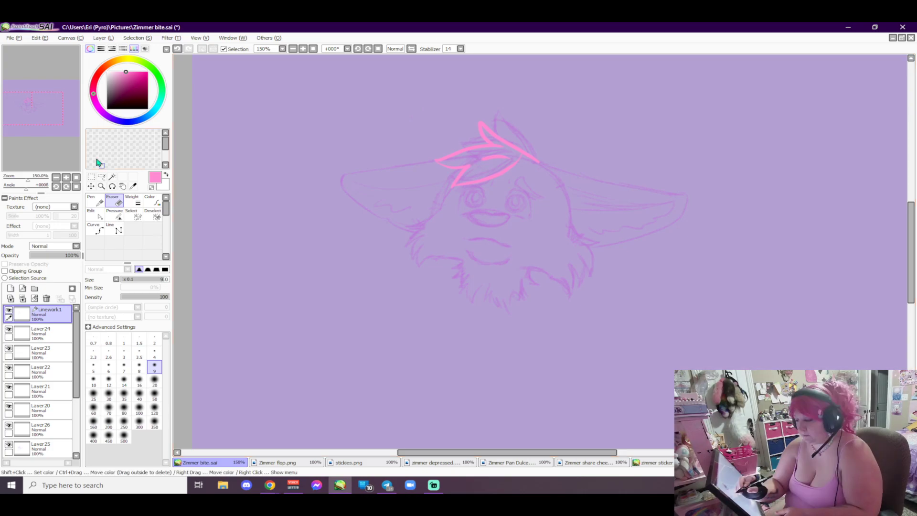
{"action": "key", "text": "n"}
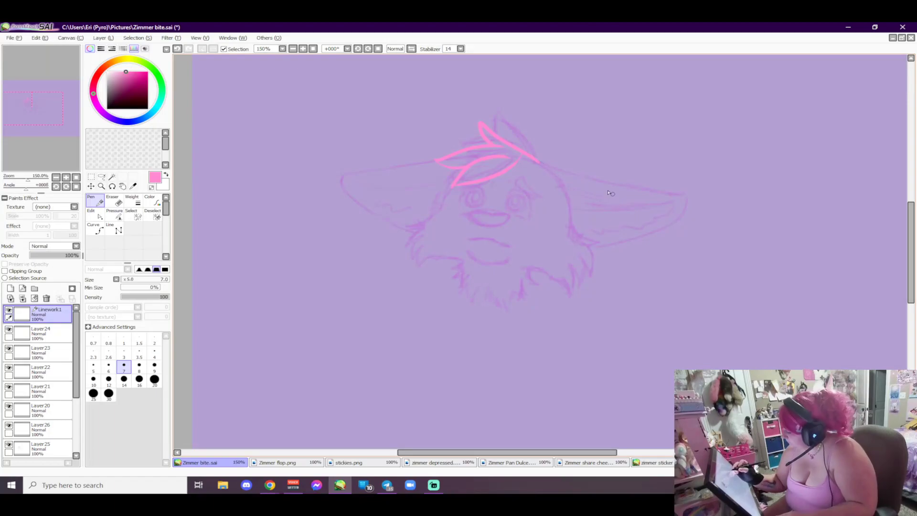
Step: Ink both ear outlines in pink with drooping tips, and erase the excess where they meet the cheeks
{"action": "mouse_move", "coordinate": [535, 160]}
{"action": "left_mouse_down"}
{"action": "mouse_move", "coordinate": [620, 202]}
{"action": "mouse_move", "coordinate": [625, 264]}
{"action": "mouse_move", "coordinate": [592, 264]}
{"action": "left_mouse_up"}
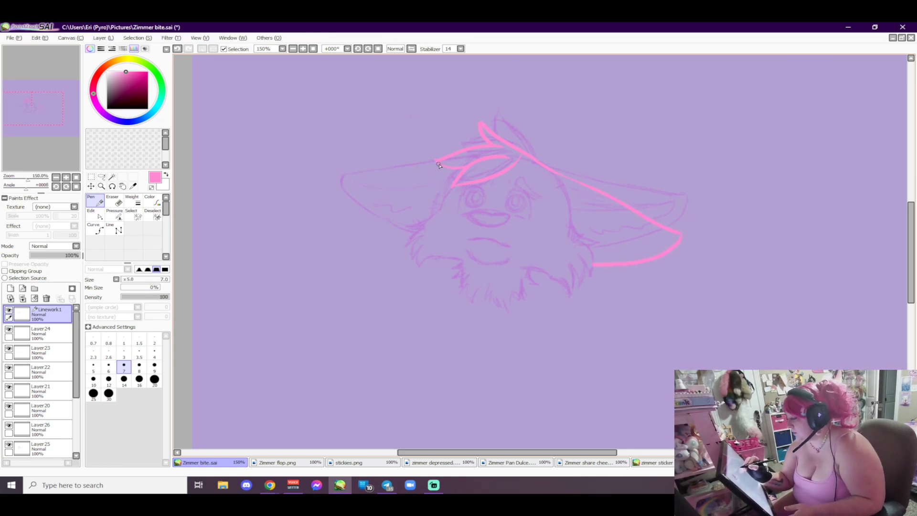
{"action": "mouse_move", "coordinate": [439, 164]}
{"action": "left_mouse_down"}
{"action": "mouse_move", "coordinate": [331, 188]}
{"action": "mouse_move", "coordinate": [420, 248]}
{"action": "left_mouse_up"}
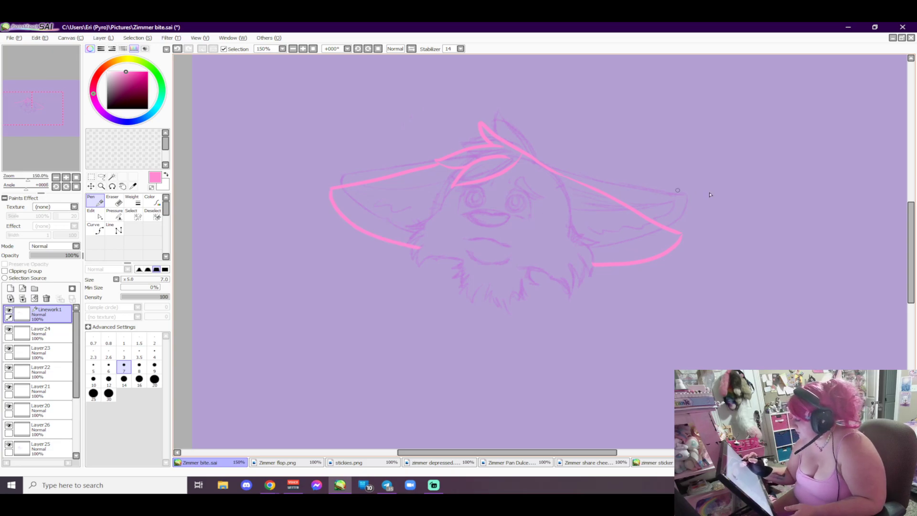
{"action": "left_click", "coordinate": [115, 204]}
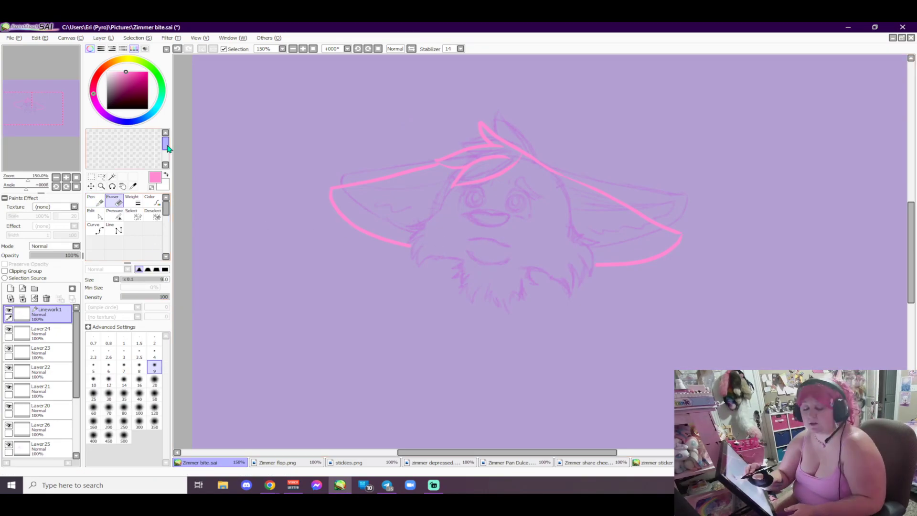
{"action": "key", "text": "n"}
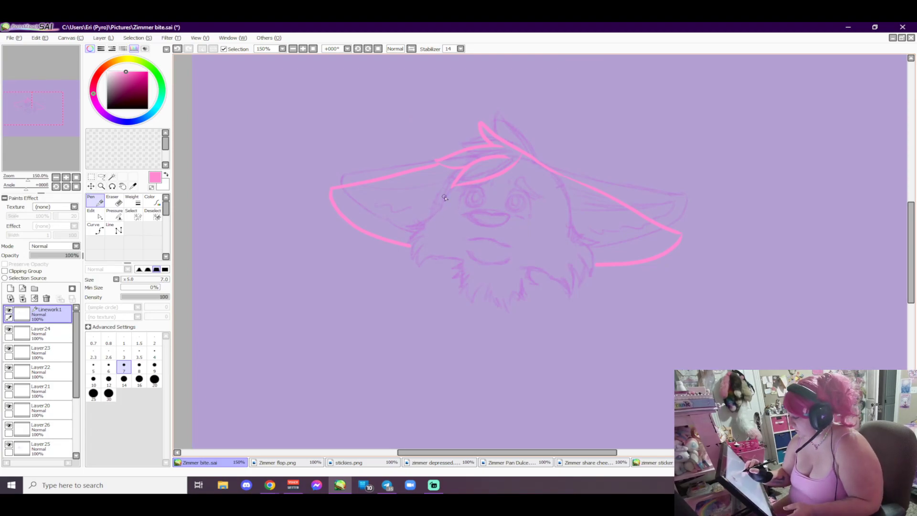
Step: Ink both sides of the face in pink, ending in jagged cheek fur tufts below the ears
{"action": "left_click_drag", "start_coordinate": [445, 197], "coordinate": [425, 228]}
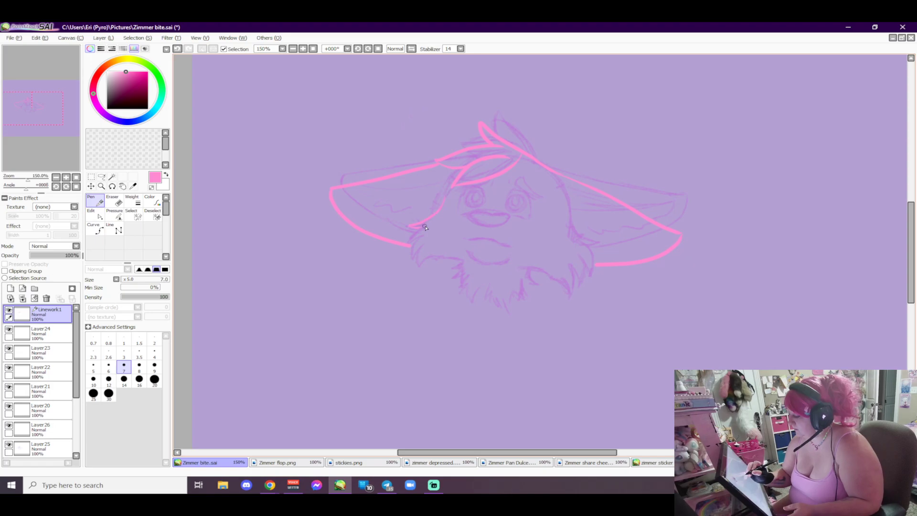
{"action": "left_click_drag", "start_coordinate": [411, 227], "coordinate": [414, 261]}
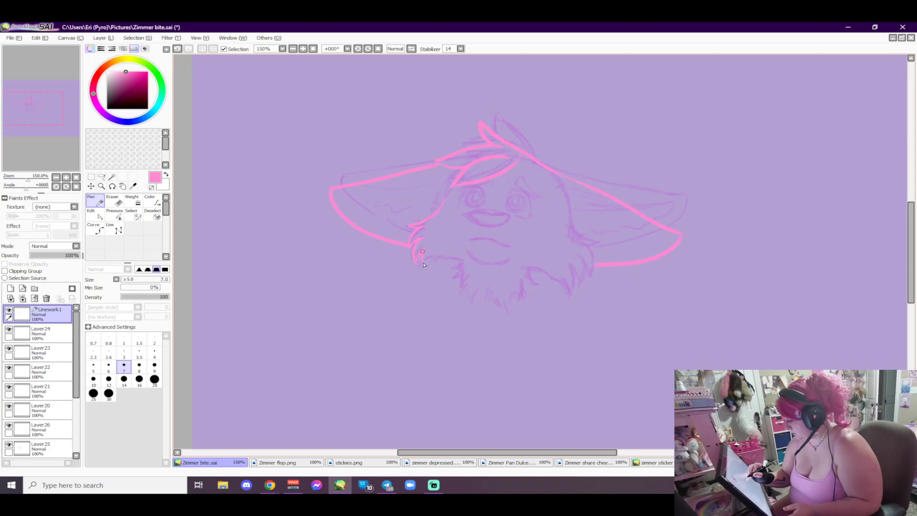
{"action": "left_click_drag", "start_coordinate": [423, 251], "coordinate": [449, 262]}
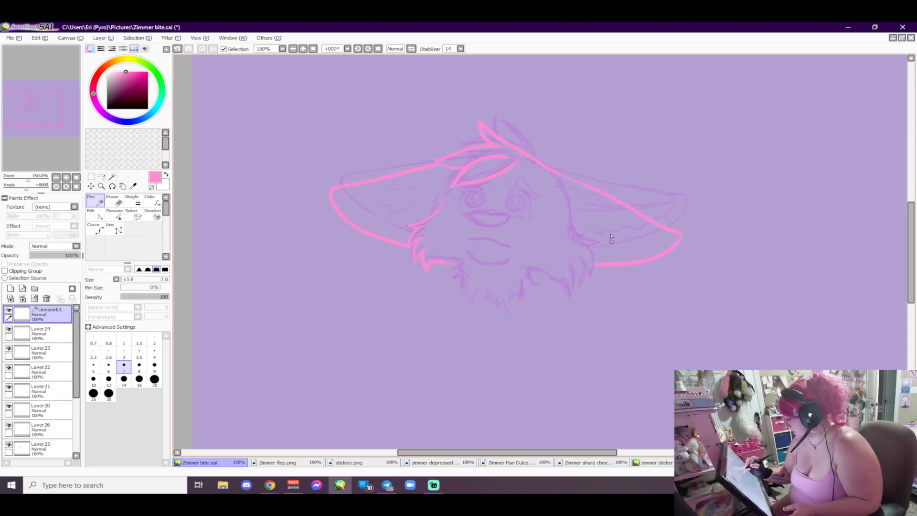
{"action": "mouse_move", "coordinate": [569, 206]}
{"action": "left_mouse_down"}
{"action": "mouse_move", "coordinate": [600, 244]}
{"action": "mouse_move", "coordinate": [596, 270]}
{"action": "left_mouse_up"}
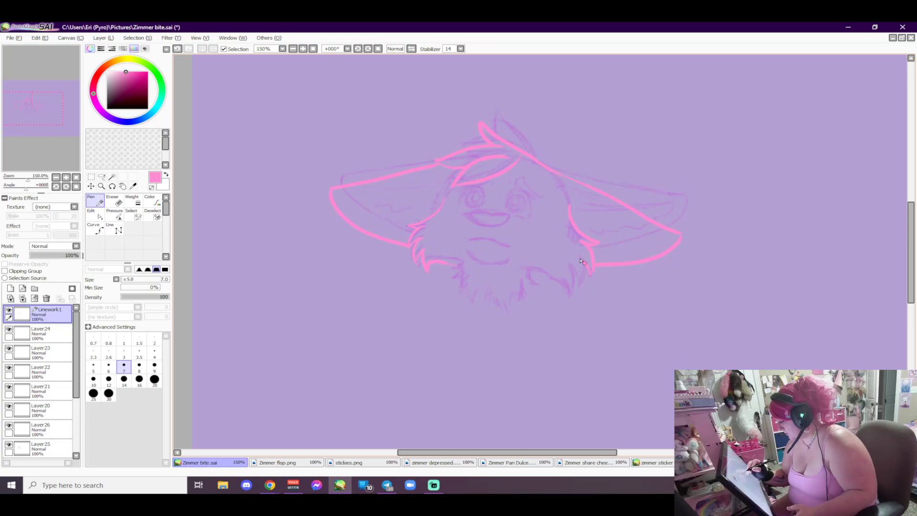
{"action": "left_click_drag", "start_coordinate": [583, 262], "coordinate": [562, 281]}
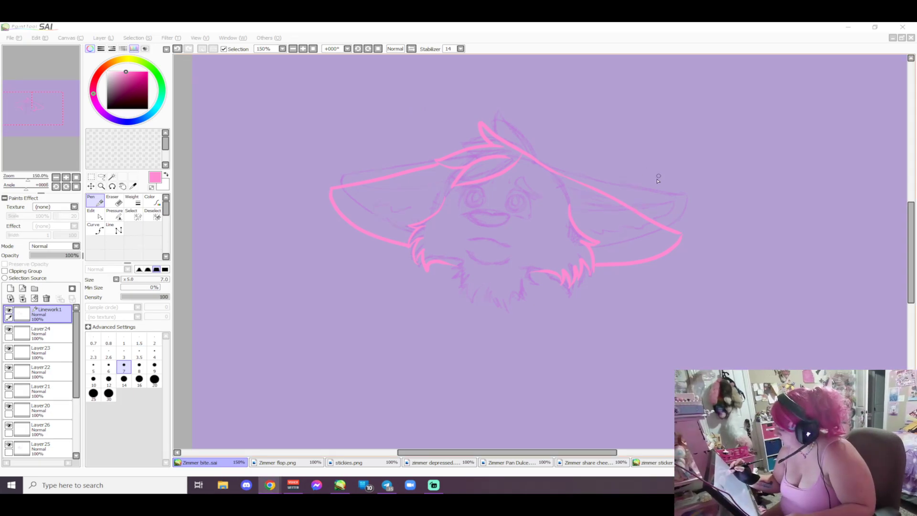
Step: Ink the inner ear contours and fluffy fur details of both ears in pink
{"action": "mouse_move", "coordinate": [444, 191]}
{"action": "left_mouse_down"}
{"action": "mouse_move", "coordinate": [365, 219]}
{"action": "mouse_move", "coordinate": [430, 207]}
{"action": "left_mouse_up"}
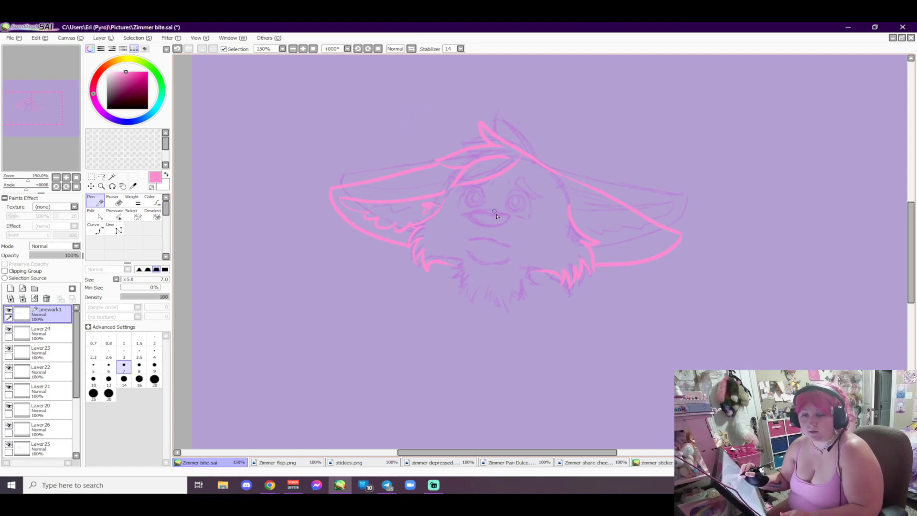
{"action": "left_click_drag", "start_coordinate": [592, 260], "coordinate": [528, 271]}
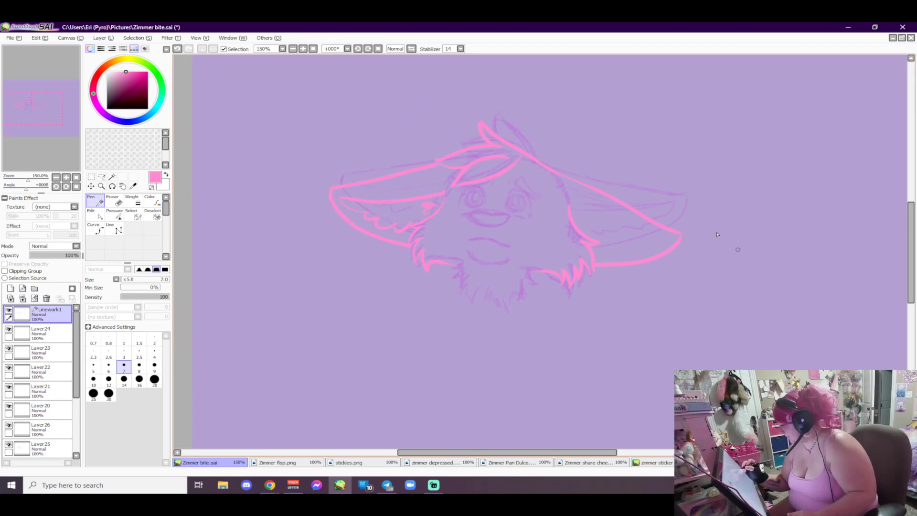
{"action": "mouse_move", "coordinate": [599, 231]}
{"action": "left_mouse_down"}
{"action": "mouse_move", "coordinate": [664, 241]}
{"action": "mouse_move", "coordinate": [639, 250]}
{"action": "left_mouse_up"}
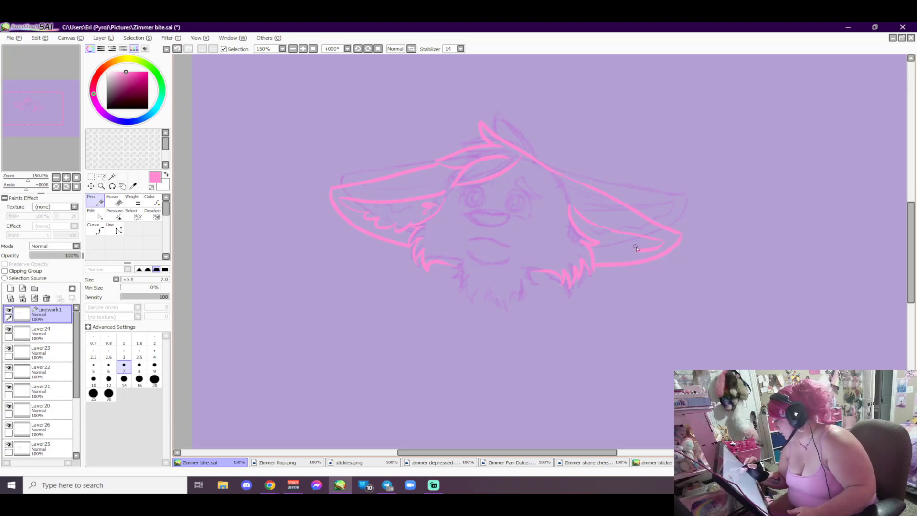
{"action": "left_click_drag", "start_coordinate": [582, 236], "coordinate": [601, 233]}
{"action": "key", "text": "ctrl+z"}
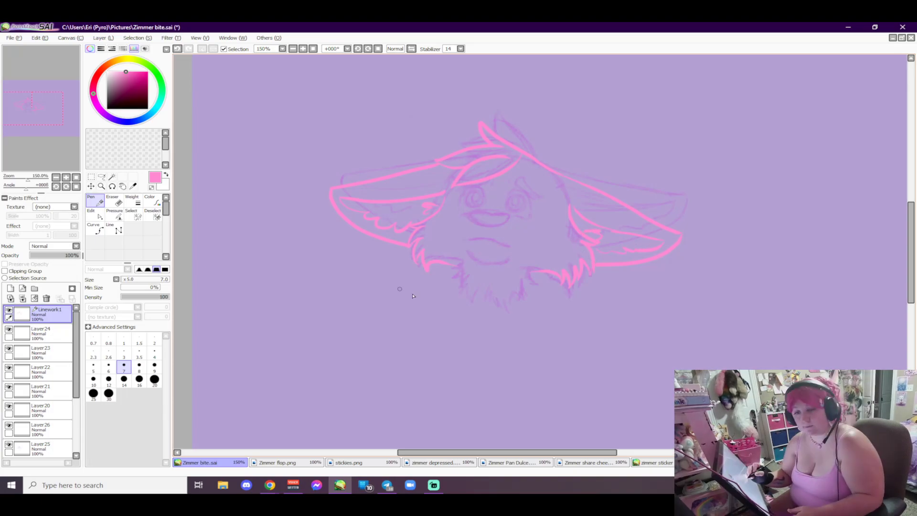
Step: Ink the curved upper lash lines of both eyes in dark magenta, thickening them toward the outer edges
{"action": "mouse_move", "coordinate": [506, 197]}
{"action": "left_mouse_down"}
{"action": "mouse_move", "coordinate": [523, 190]}
{"action": "mouse_move", "coordinate": [535, 216]}
{"action": "left_mouse_up"}
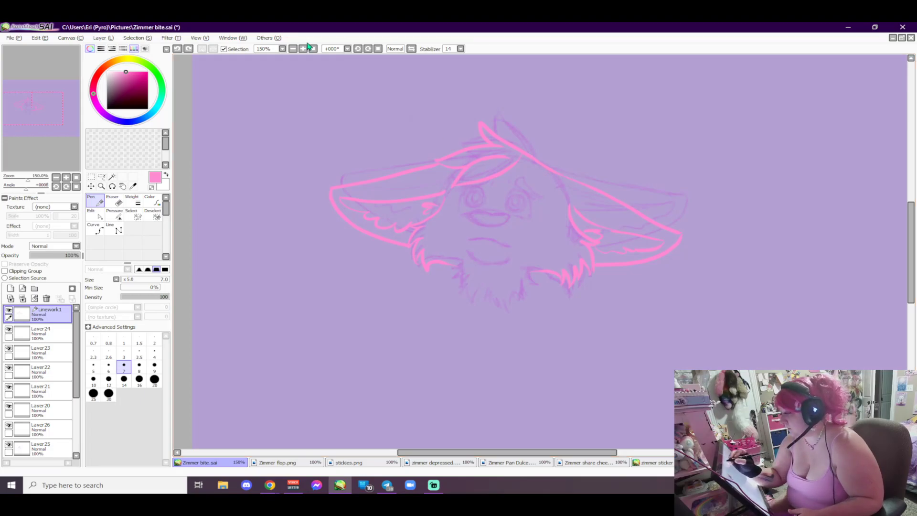
{"action": "scroll", "coordinate": [523, 244], "scroll_direction": "up", "scroll_amount": 2}
{"action": "left_click", "coordinate": [134, 87]}
{"action": "mouse_move", "coordinate": [470, 140]}
{"action": "left_mouse_down"}
{"action": "mouse_move", "coordinate": [496, 128]}
{"action": "mouse_move", "coordinate": [510, 135]}
{"action": "mouse_move", "coordinate": [524, 161]}
{"action": "mouse_move", "coordinate": [518, 179]}
{"action": "left_mouse_up"}
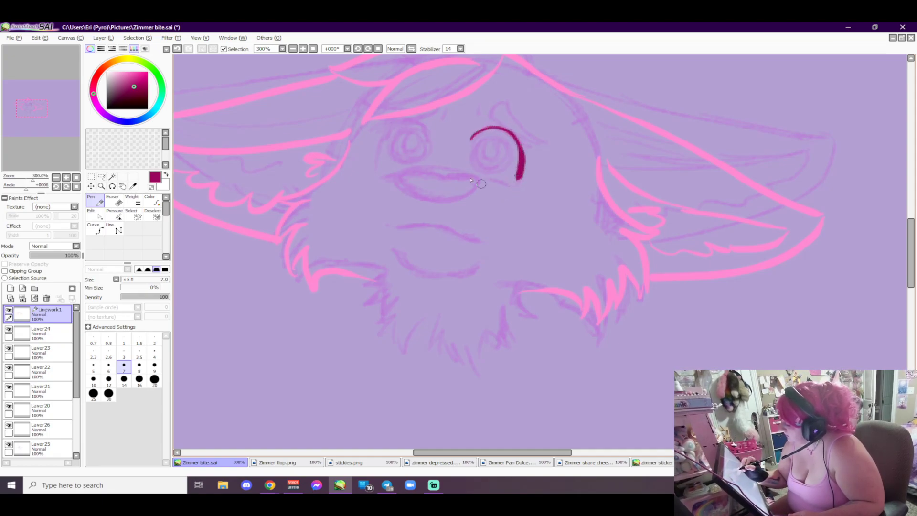
{"action": "mouse_move", "coordinate": [431, 130]}
{"action": "left_mouse_down"}
{"action": "mouse_move", "coordinate": [389, 130]}
{"action": "mouse_move", "coordinate": [380, 165]}
{"action": "left_mouse_up"}
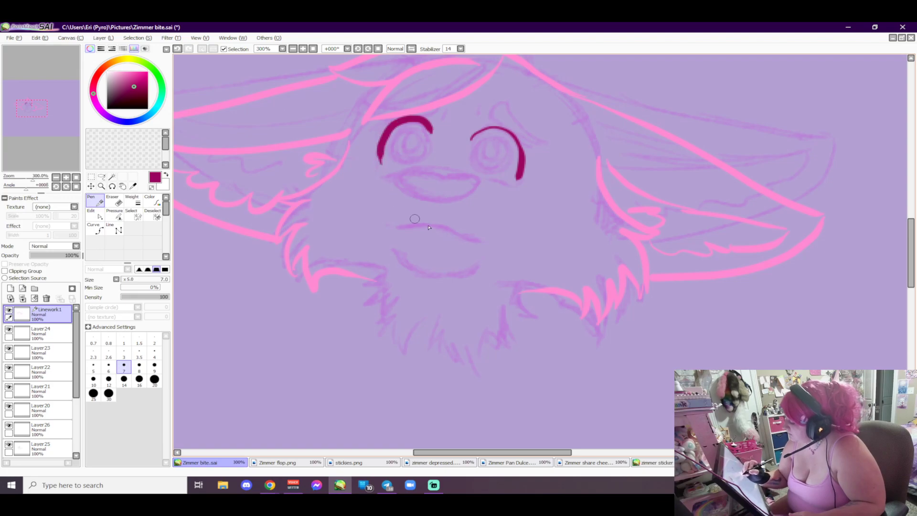
{"action": "left_click", "coordinate": [178, 49]}
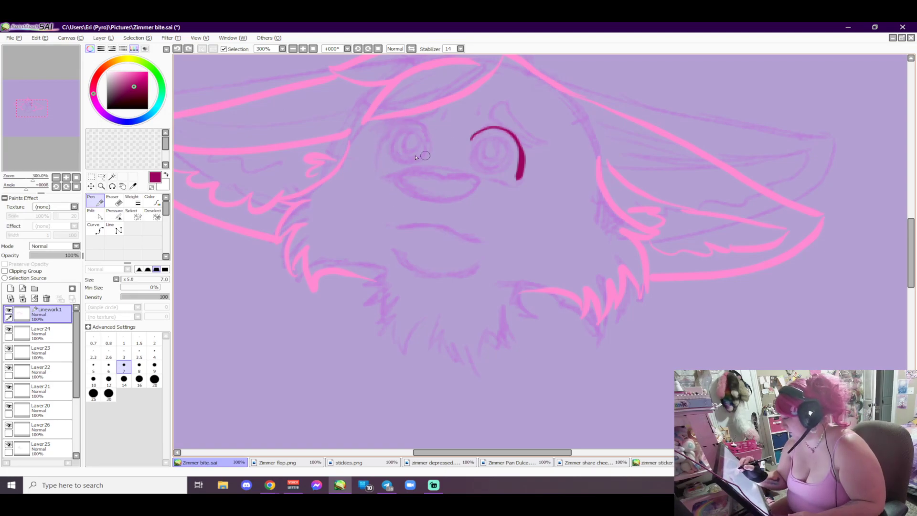
{"action": "mouse_move", "coordinate": [435, 141]}
{"action": "left_mouse_down"}
{"action": "mouse_move", "coordinate": [428, 132]}
{"action": "mouse_move", "coordinate": [439, 145]}
{"action": "left_mouse_up"}
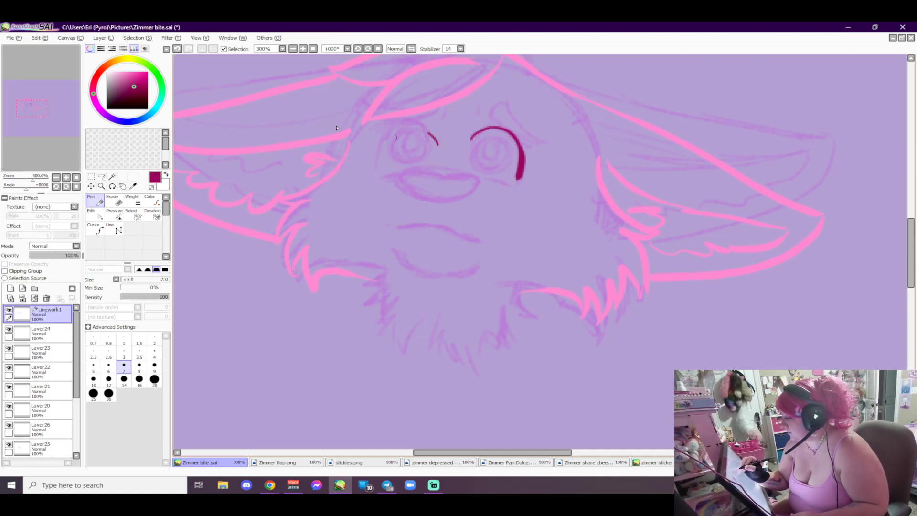
{"action": "left_click", "coordinate": [177, 48]}
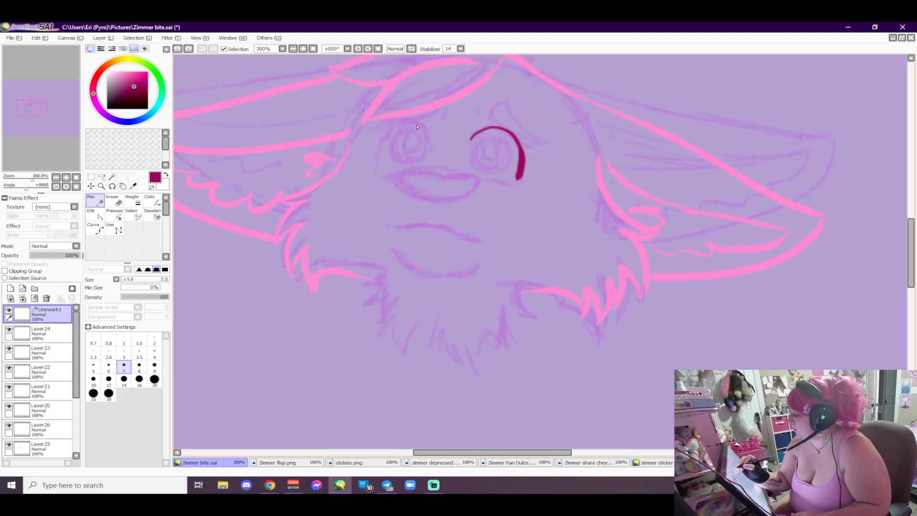
{"action": "mouse_move", "coordinate": [434, 137]}
{"action": "left_mouse_down"}
{"action": "mouse_move", "coordinate": [386, 129]}
{"action": "mouse_move", "coordinate": [378, 149]}
{"action": "mouse_move", "coordinate": [383, 173]}
{"action": "left_mouse_up"}
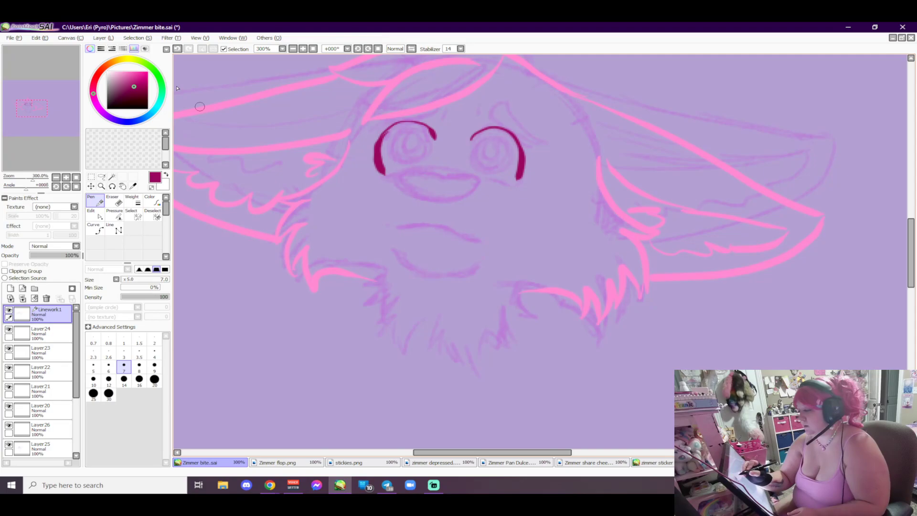
{"action": "left_click_drag", "start_coordinate": [508, 130], "coordinate": [526, 168]}
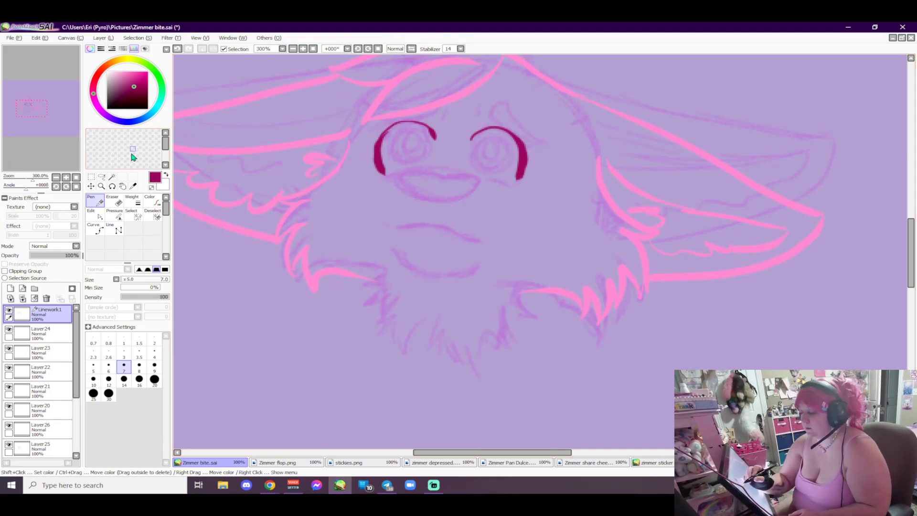
Step: Erase and redraw the left eye's outer lash line, and trim the lower lash ends with a size 4 eraser
{"action": "left_click", "coordinate": [113, 200]}
{"action": "mouse_move", "coordinate": [381, 141]}
{"action": "left_mouse_down"}
{"action": "mouse_move", "coordinate": [390, 134]}
{"action": "mouse_move", "coordinate": [382, 149]}
{"action": "left_mouse_up"}
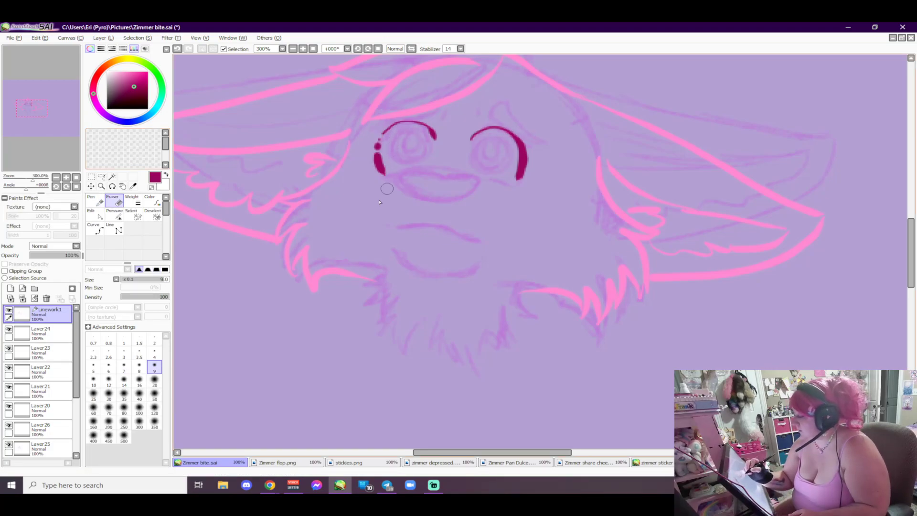
{"action": "left_click", "coordinate": [101, 204]}
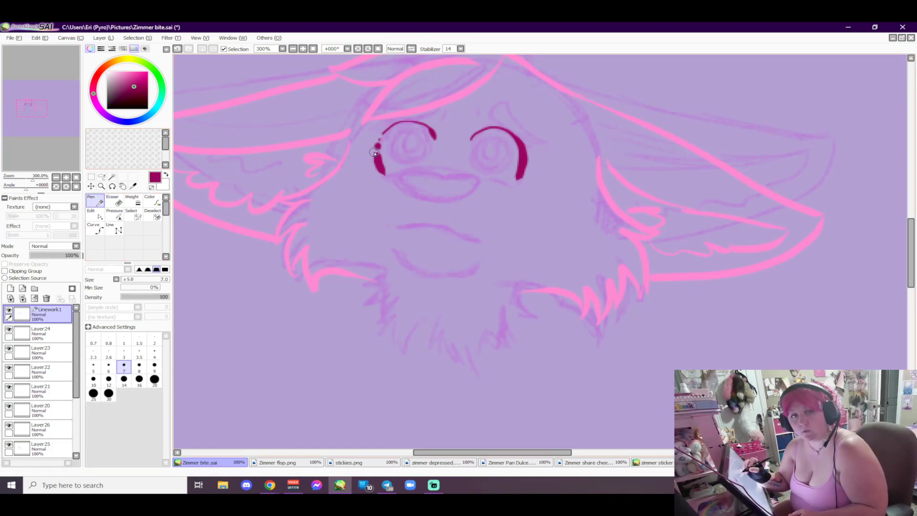
{"action": "left_click_drag", "start_coordinate": [385, 172], "coordinate": [384, 128]}
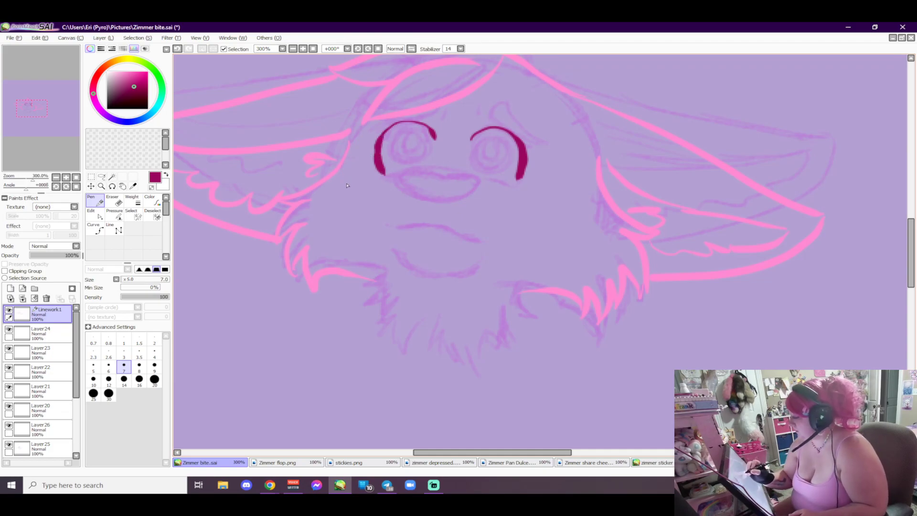
{"action": "key", "text": "e"}
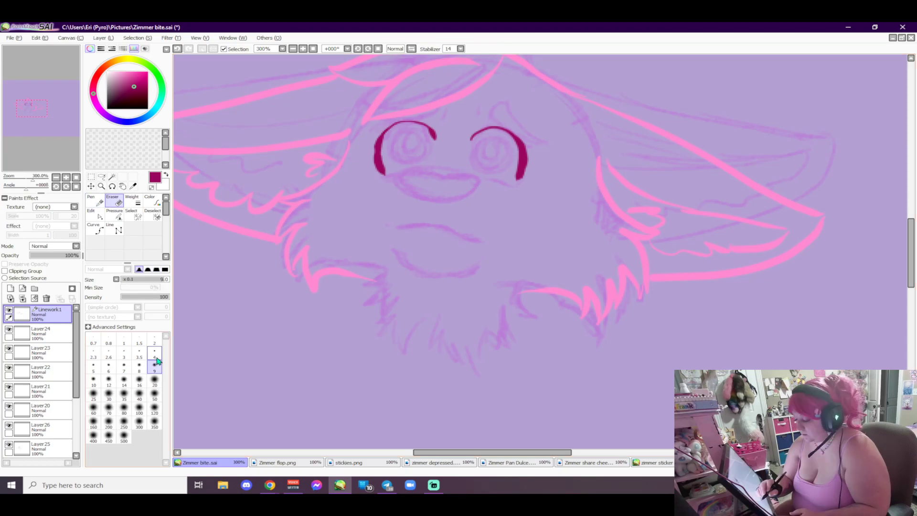
{"action": "left_click", "coordinate": [154, 353]}
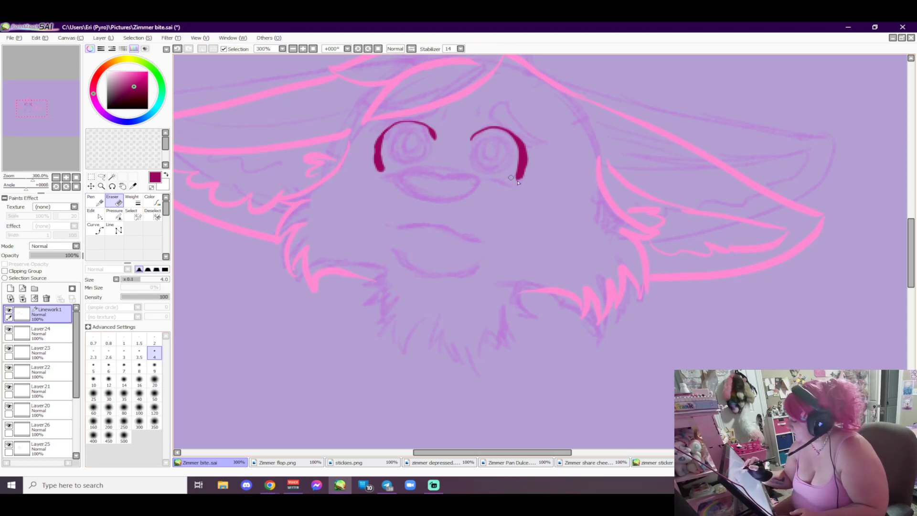
Step: Ink a short lower lid line under each eye in dark magenta with the size 7 pen
{"action": "key", "text": "n"}
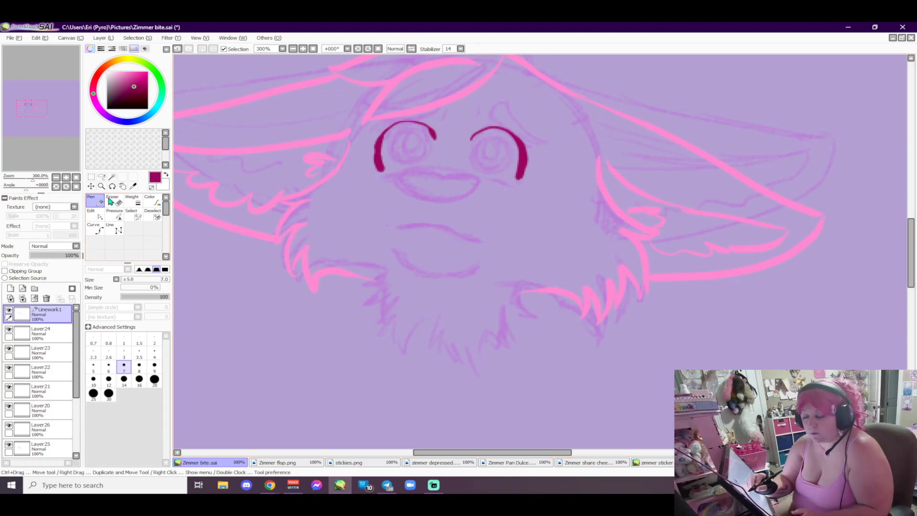
{"action": "left_click_drag", "start_coordinate": [386, 173], "coordinate": [406, 174]}
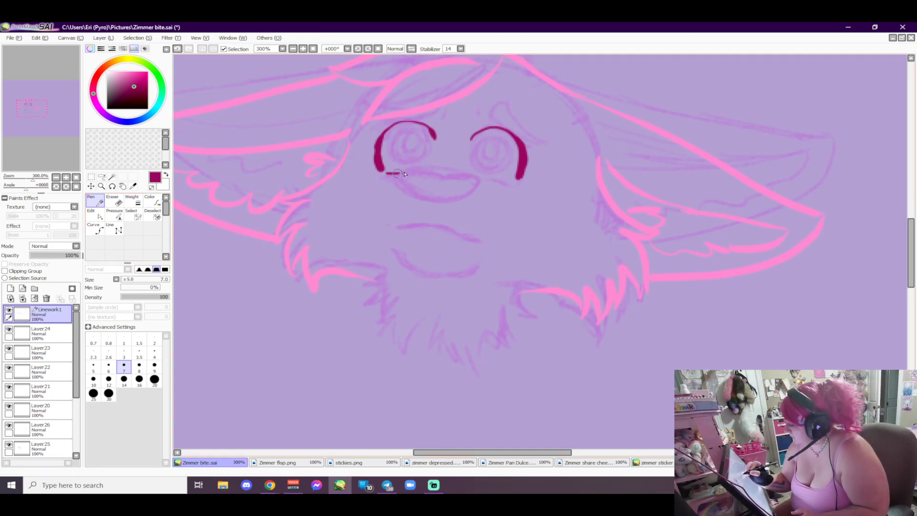
{"action": "left_click_drag", "start_coordinate": [488, 181], "coordinate": [516, 178]}
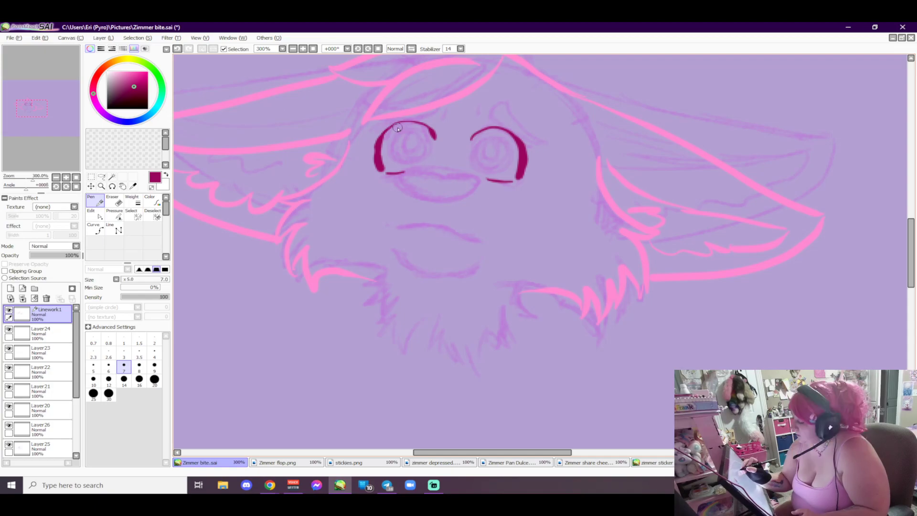
Step: Ink the round iris outline and a smaller concentric ring inside it for both eyes in dark magenta
{"action": "mouse_move", "coordinate": [398, 128]}
{"action": "left_mouse_down"}
{"action": "mouse_move", "coordinate": [388, 148]}
{"action": "mouse_move", "coordinate": [409, 164]}
{"action": "left_mouse_up"}
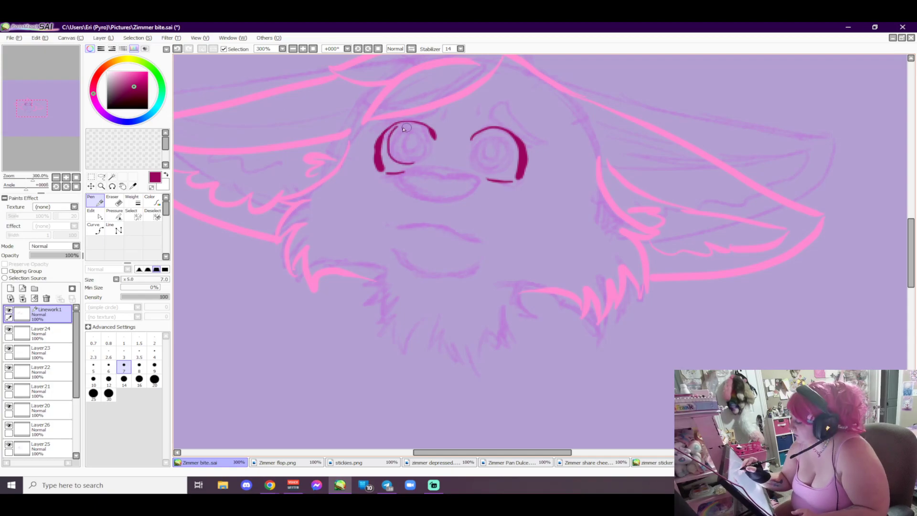
{"action": "left_click_drag", "start_coordinate": [405, 129], "coordinate": [431, 137]}
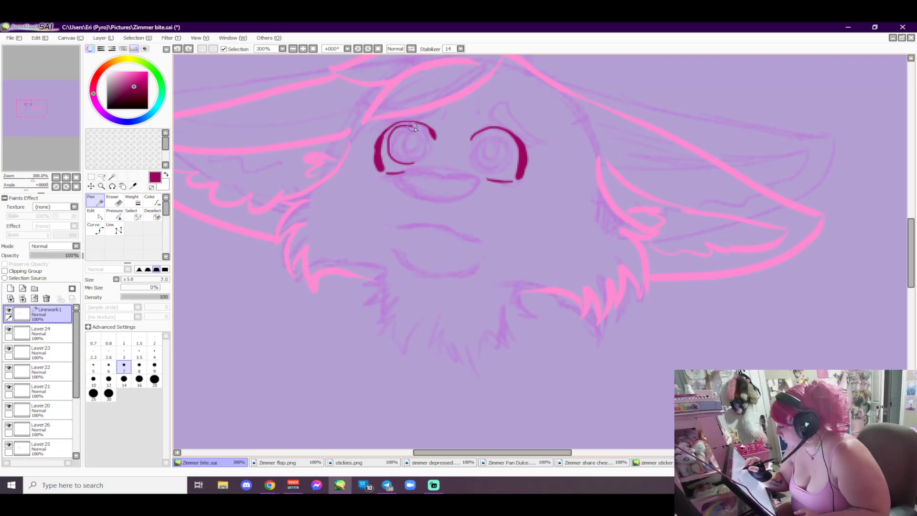
{"action": "left_click_drag", "start_coordinate": [414, 128], "coordinate": [405, 163]}
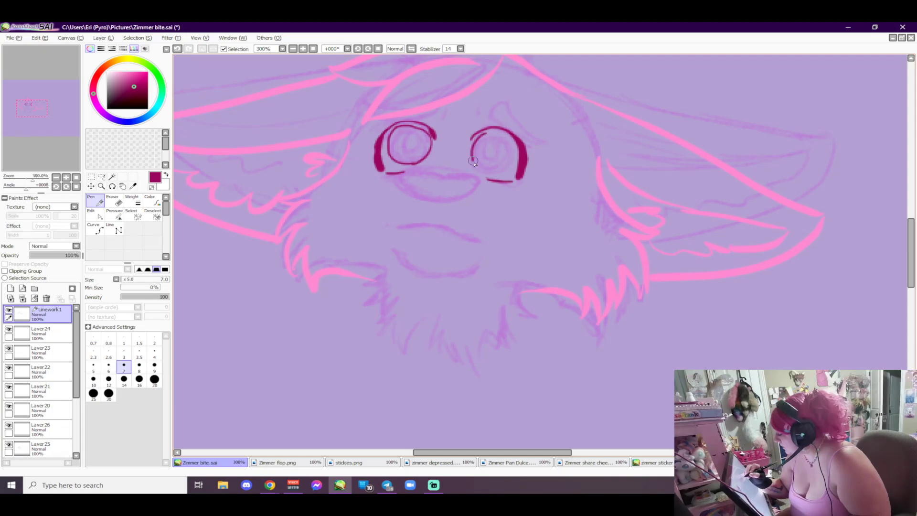
{"action": "left_click_drag", "start_coordinate": [473, 160], "coordinate": [507, 166]}
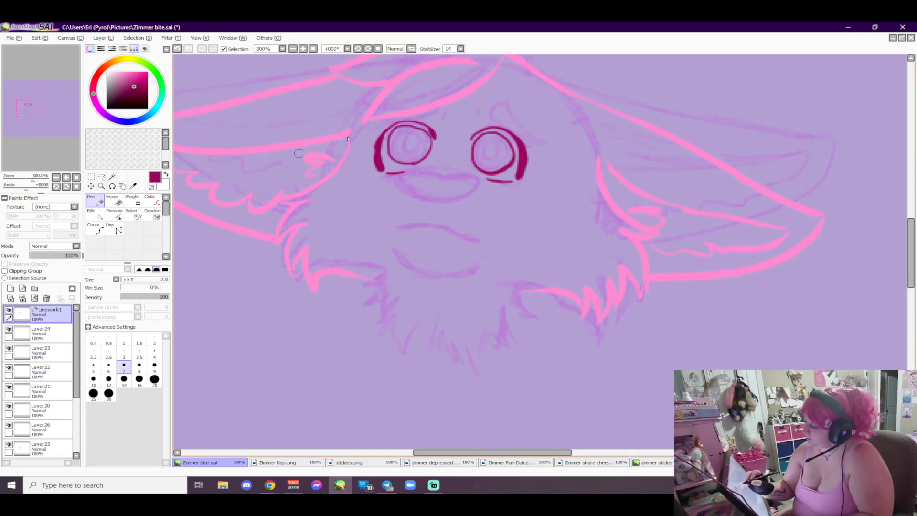
{"action": "left_click_drag", "start_coordinate": [402, 128], "coordinate": [401, 159]}
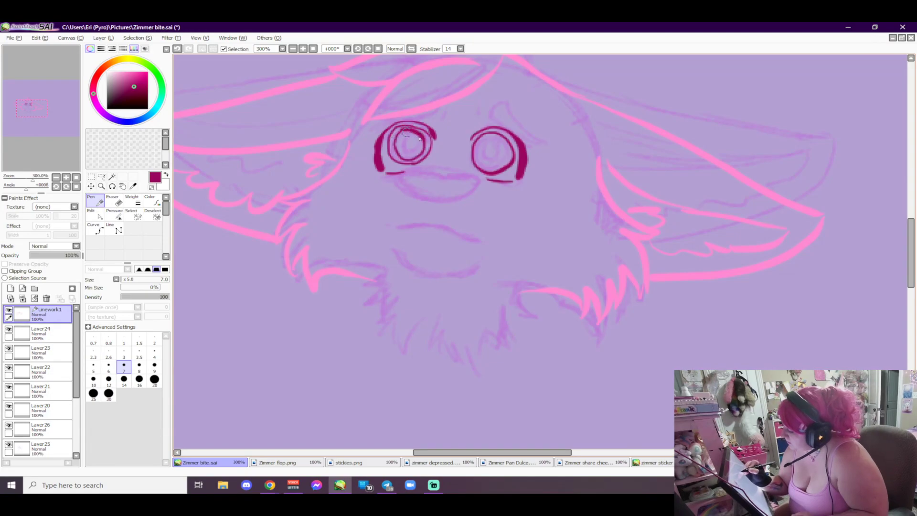
{"action": "mouse_move", "coordinate": [489, 138]}
{"action": "left_mouse_down"}
{"action": "mouse_move", "coordinate": [481, 146]}
{"action": "mouse_move", "coordinate": [506, 143]}
{"action": "mouse_move", "coordinate": [506, 158]}
{"action": "left_mouse_up"}
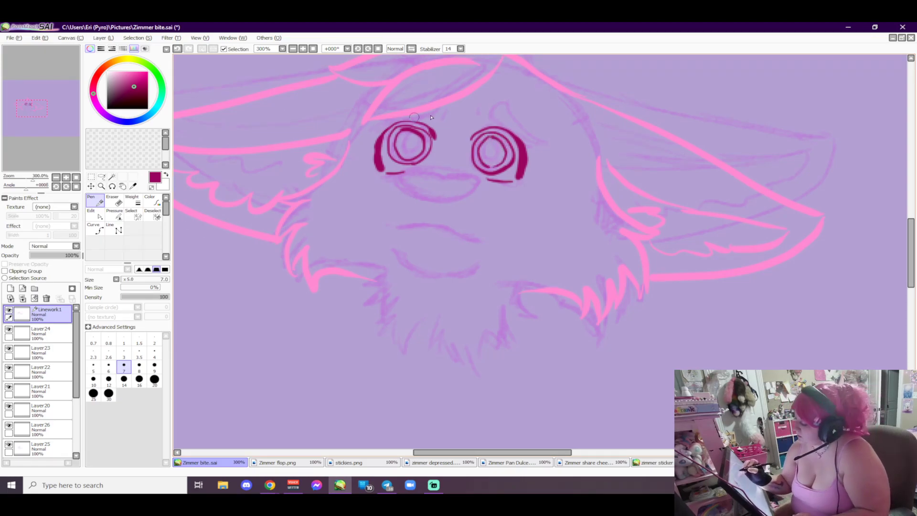
Step: Sample the pink of the ear linework and ink both worried eyebrows plus the small crease marks between them
{"action": "key", "text": "alt"}
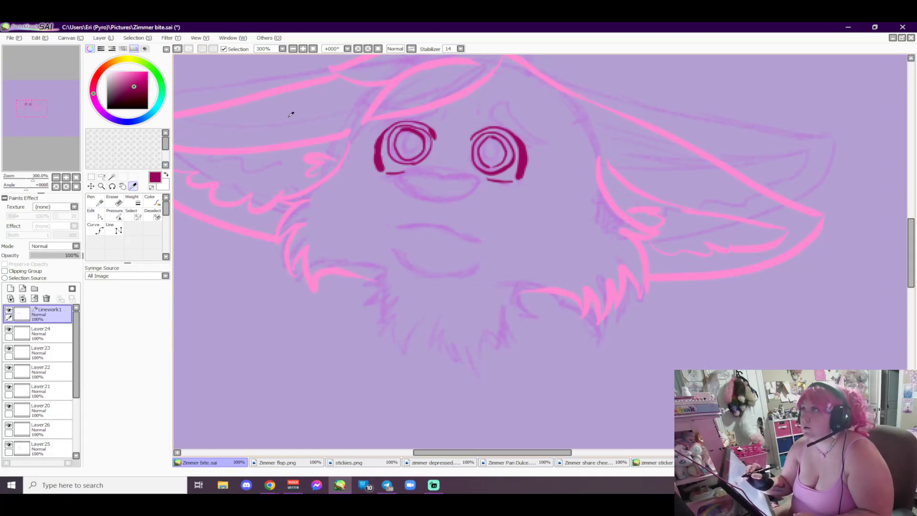
{"action": "left_click", "coordinate": [234, 146]}
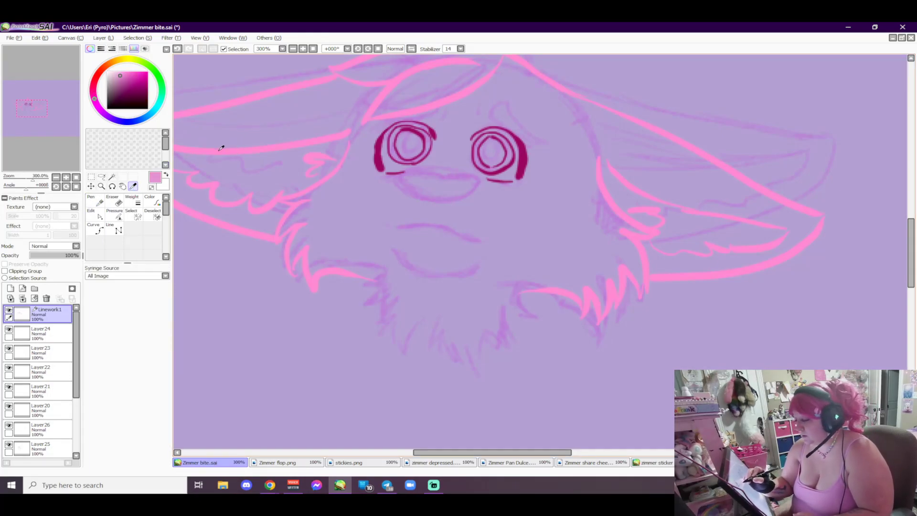
{"action": "left_click", "coordinate": [96, 200]}
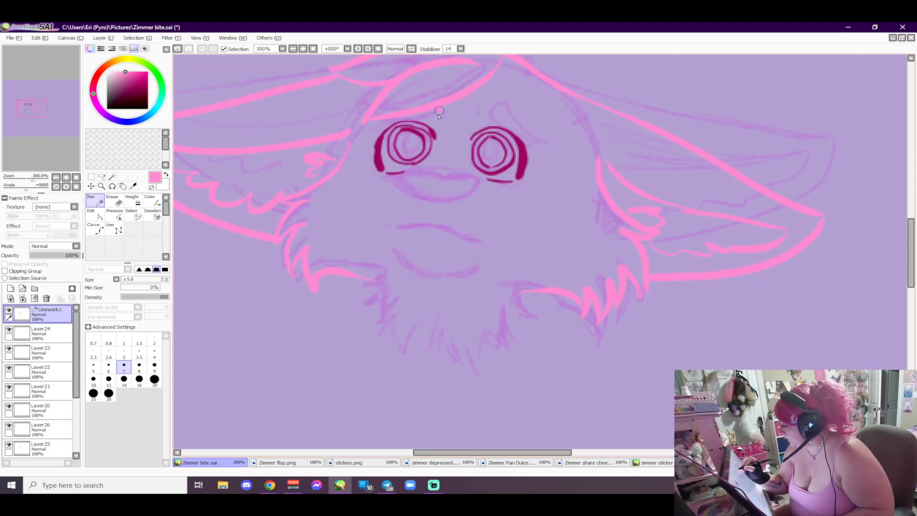
{"action": "mouse_move", "coordinate": [492, 107]}
{"action": "left_mouse_down"}
{"action": "mouse_move", "coordinate": [485, 120]}
{"action": "mouse_move", "coordinate": [535, 148]}
{"action": "left_mouse_up"}
{"action": "key", "text": "ctrl+z"}
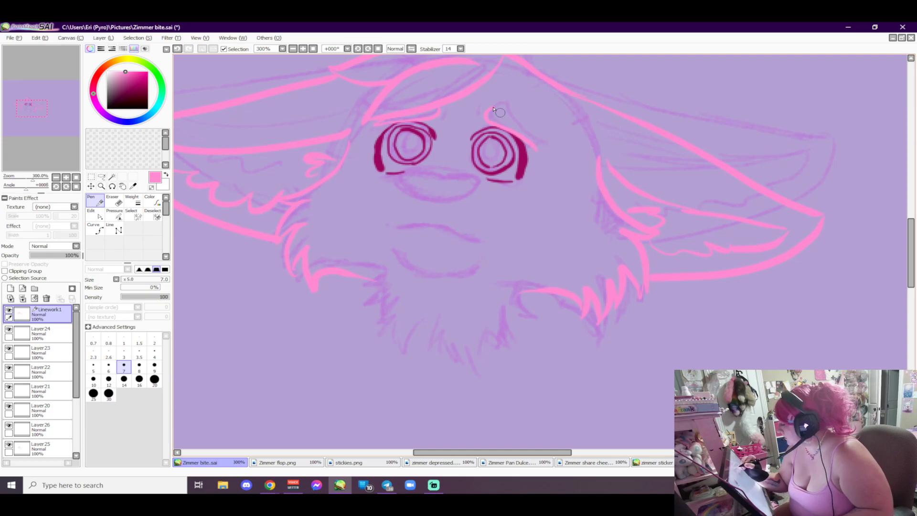
{"action": "mouse_move", "coordinate": [467, 110]}
{"action": "left_mouse_down"}
{"action": "mouse_move", "coordinate": [469, 122]}
{"action": "mouse_move", "coordinate": [449, 120]}
{"action": "left_mouse_up"}
Step: Ink the top curve of the nose, the small heart shape inside it, and the upper and lower mouth curves in pink
{"action": "mouse_move", "coordinate": [397, 176]}
{"action": "left_mouse_down"}
{"action": "mouse_move", "coordinate": [461, 169]}
{"action": "mouse_move", "coordinate": [480, 181]}
{"action": "left_mouse_up"}
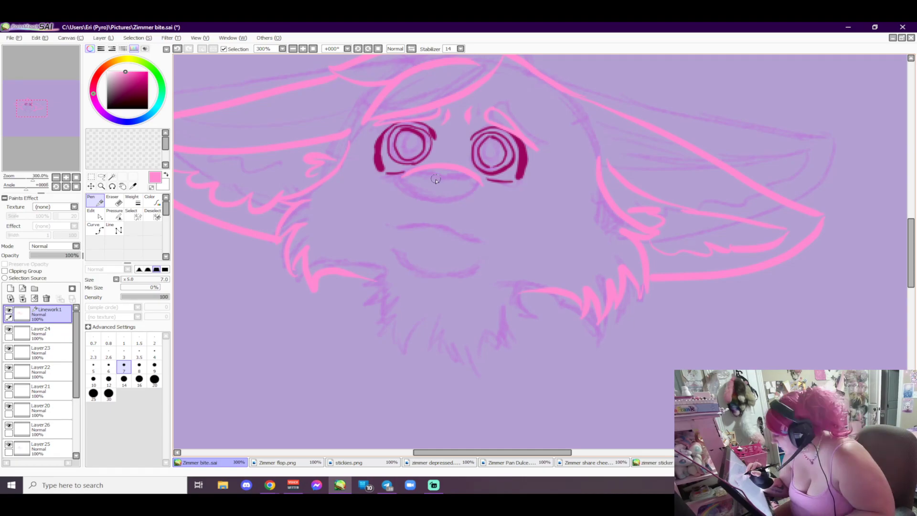
{"action": "mouse_move", "coordinate": [435, 179]}
{"action": "left_mouse_down"}
{"action": "mouse_move", "coordinate": [466, 188]}
{"action": "mouse_move", "coordinate": [437, 196]}
{"action": "mouse_move", "coordinate": [447, 194]}
{"action": "left_mouse_up"}
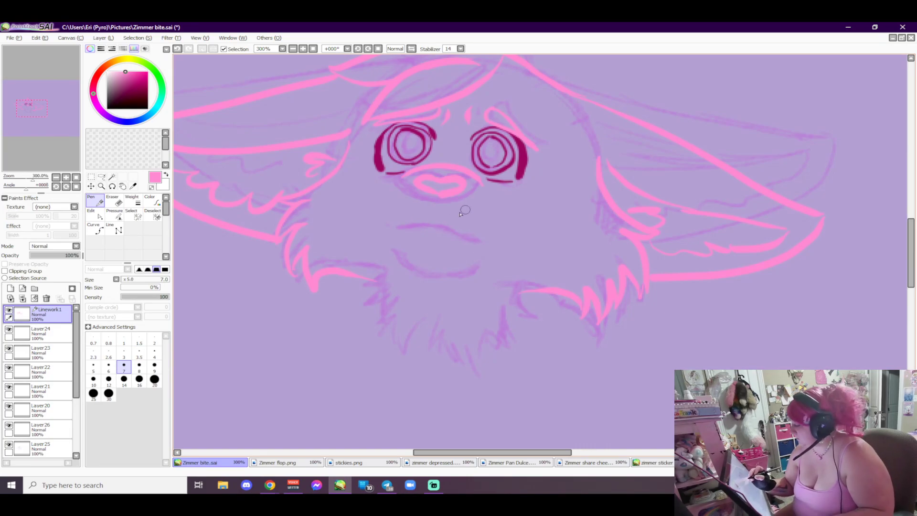
{"action": "left_click_drag", "start_coordinate": [400, 218], "coordinate": [447, 221]}
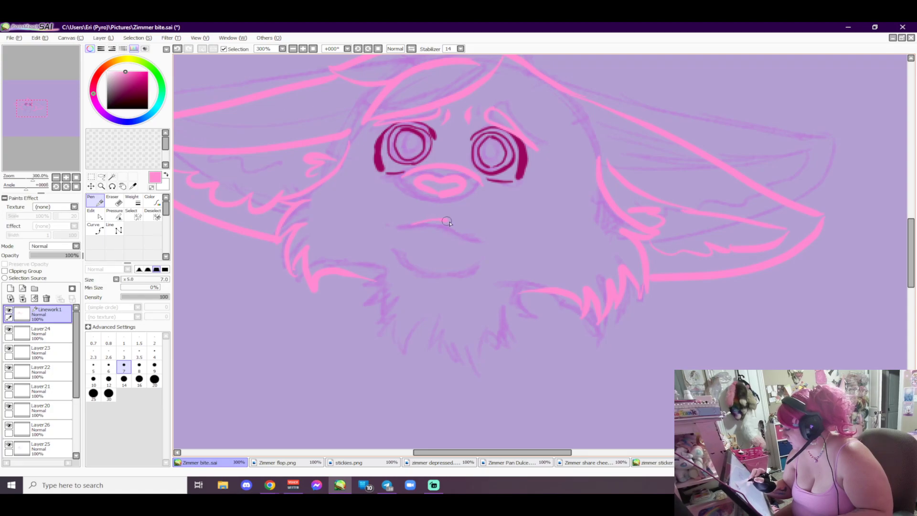
{"action": "mouse_move", "coordinate": [406, 256]}
{"action": "left_mouse_down"}
{"action": "mouse_move", "coordinate": [452, 272]}
{"action": "mouse_move", "coordinate": [478, 265]}
{"action": "left_mouse_up"}
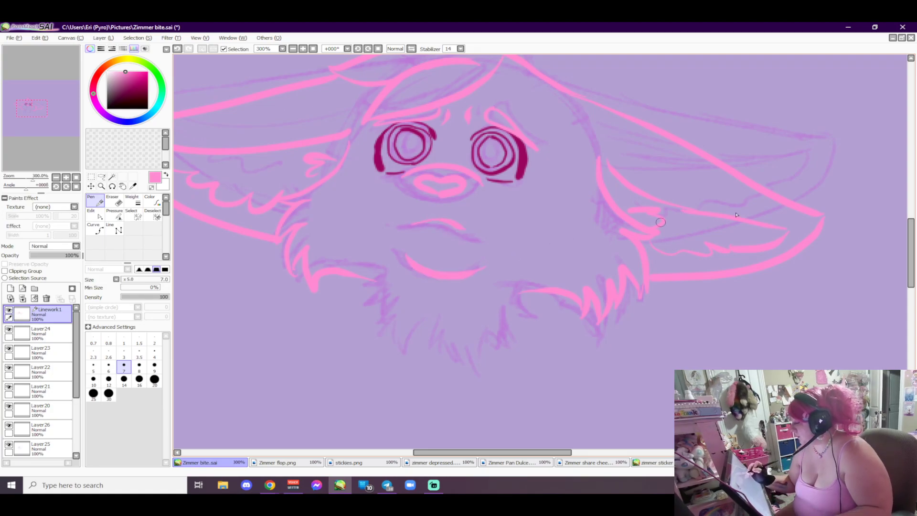
Step: Ink the jagged chin fur below the mouth and a sloping shoulder line on each side in pink
{"action": "left_click_drag", "start_coordinate": [912, 232], "coordinate": [913, 248]}
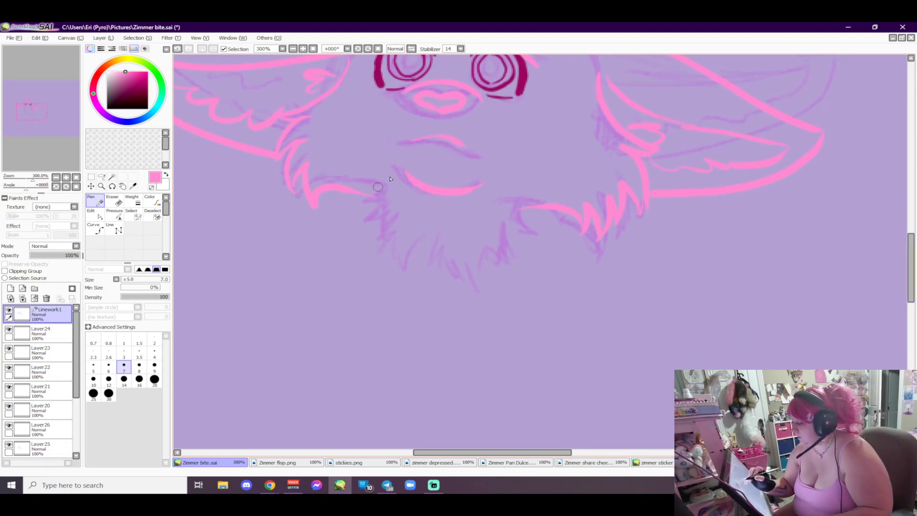
{"action": "mouse_move", "coordinate": [517, 187]}
{"action": "left_mouse_down"}
{"action": "mouse_move", "coordinate": [526, 229]}
{"action": "mouse_move", "coordinate": [503, 248]}
{"action": "mouse_move", "coordinate": [498, 236]}
{"action": "mouse_move", "coordinate": [482, 240]}
{"action": "mouse_move", "coordinate": [457, 257]}
{"action": "left_mouse_up"}
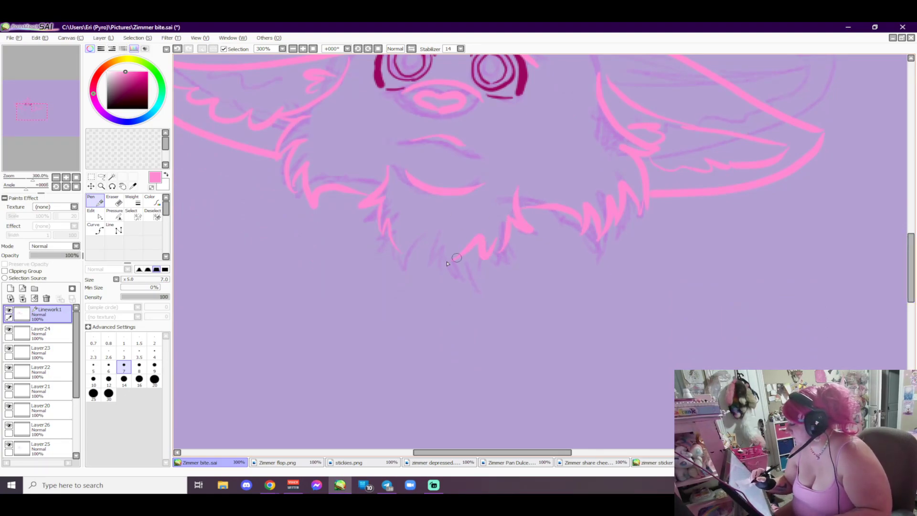
{"action": "left_click_drag", "start_coordinate": [341, 216], "coordinate": [311, 244]}
{"action": "left_click_drag", "start_coordinate": [520, 206], "coordinate": [594, 296]}
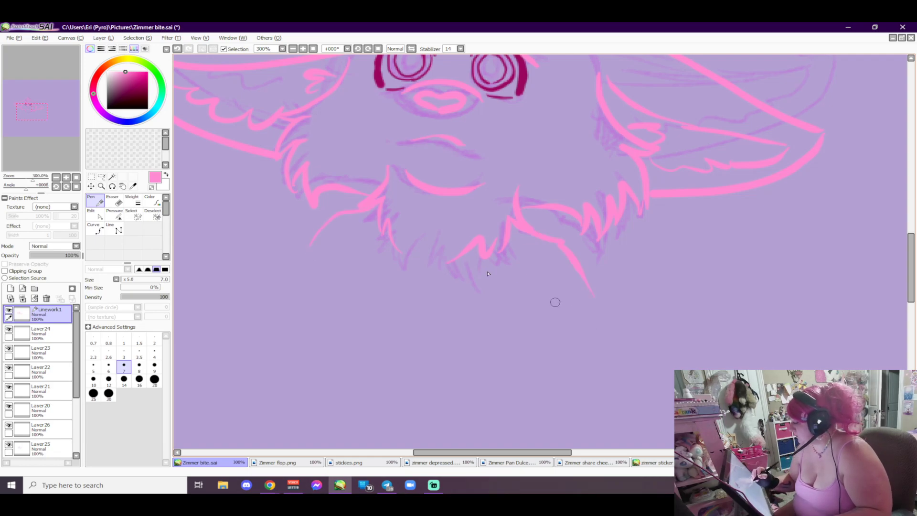
{"action": "left_click_drag", "start_coordinate": [321, 223], "coordinate": [295, 260]}
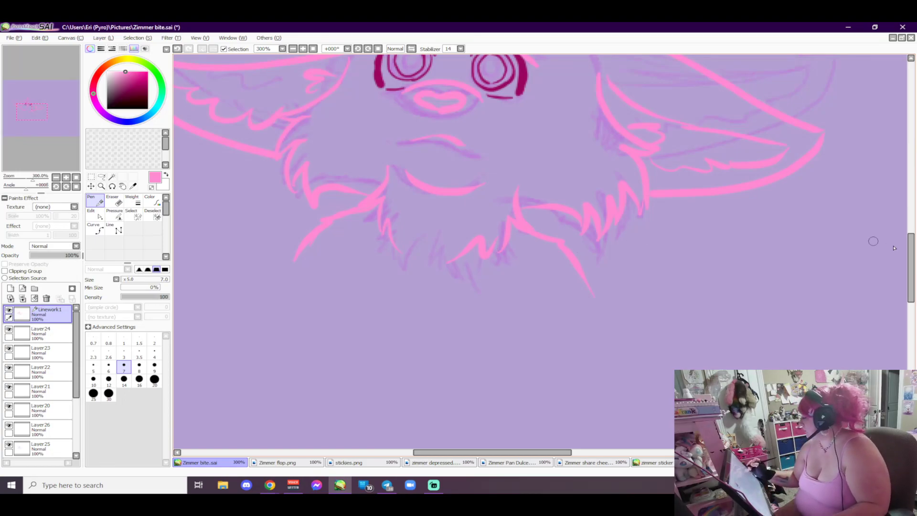
{"action": "left_click", "coordinate": [293, 48]}
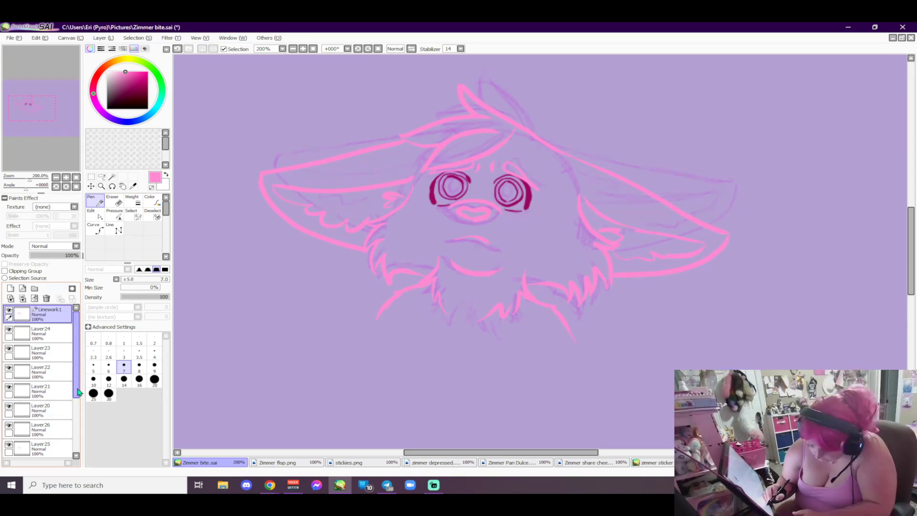
Step: Paint the first white strokes across the left ear and hair on Layer26 with a size 9 Pen
{"action": "left_click", "coordinate": [48, 429]}
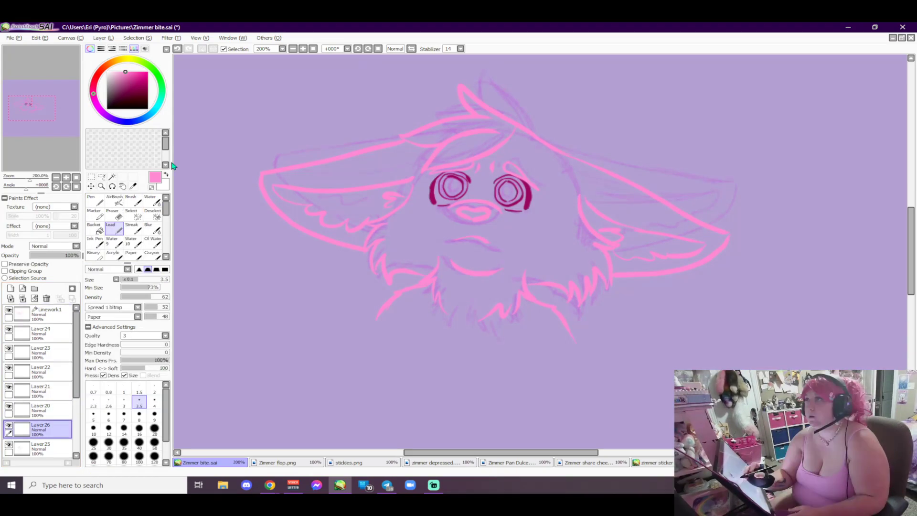
{"action": "key", "text": "x"}
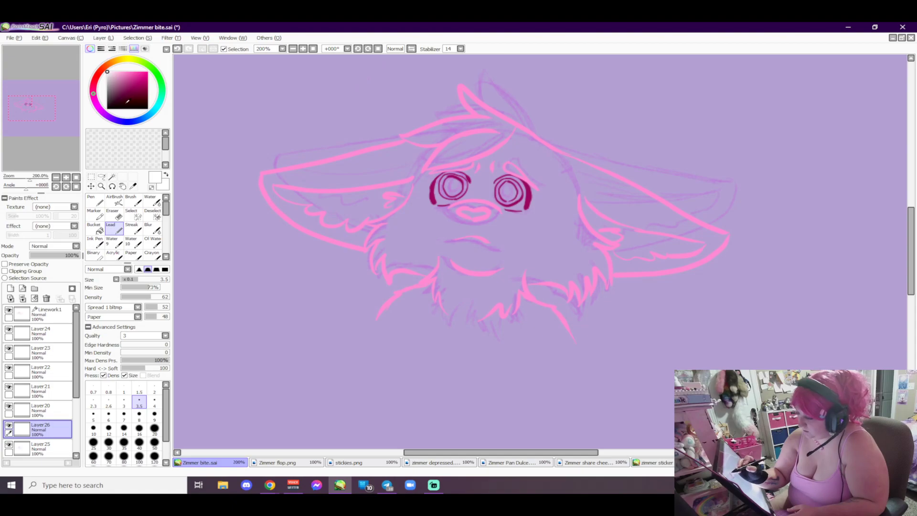
{"action": "key", "text": "n"}
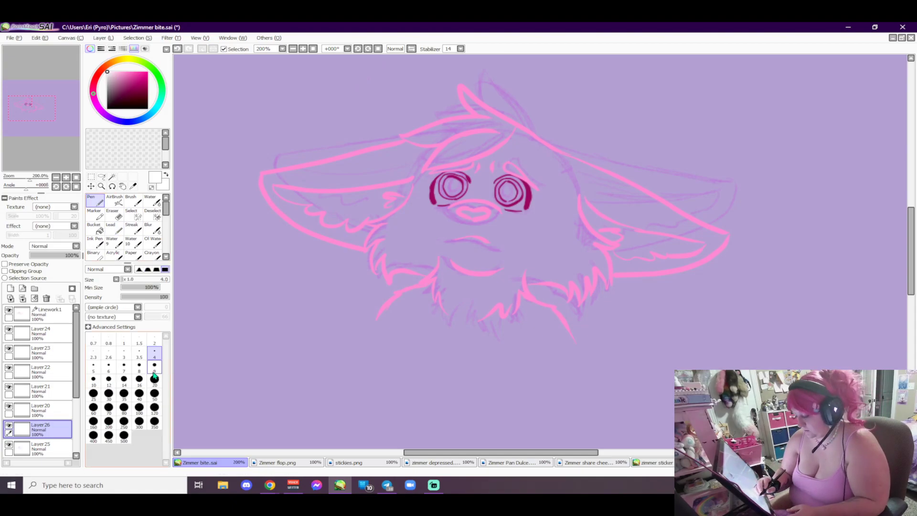
{"action": "left_click_drag", "start_coordinate": [478, 143], "coordinate": [344, 208]}
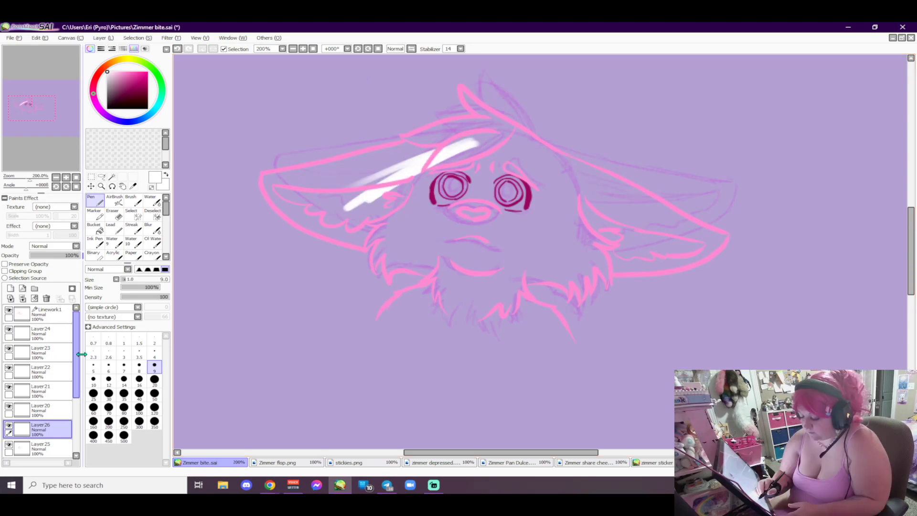
Step: Erase all the purple sketch lines around the face, ears, fur and hair on Layer25 with a size 20 Eraser
{"action": "scroll", "coordinate": [43, 373], "scroll_direction": "down", "scroll_amount": 2}
{"action": "left_click", "coordinate": [41, 371]}
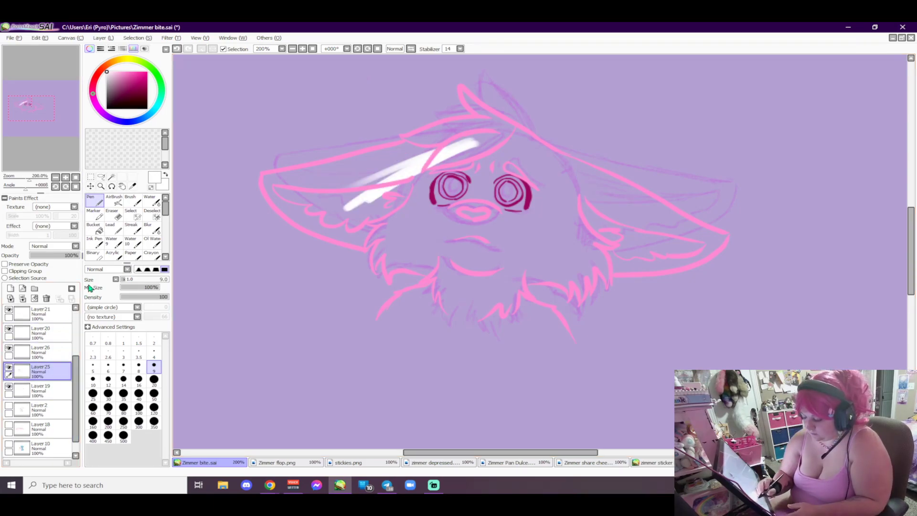
{"action": "left_click", "coordinate": [113, 213]}
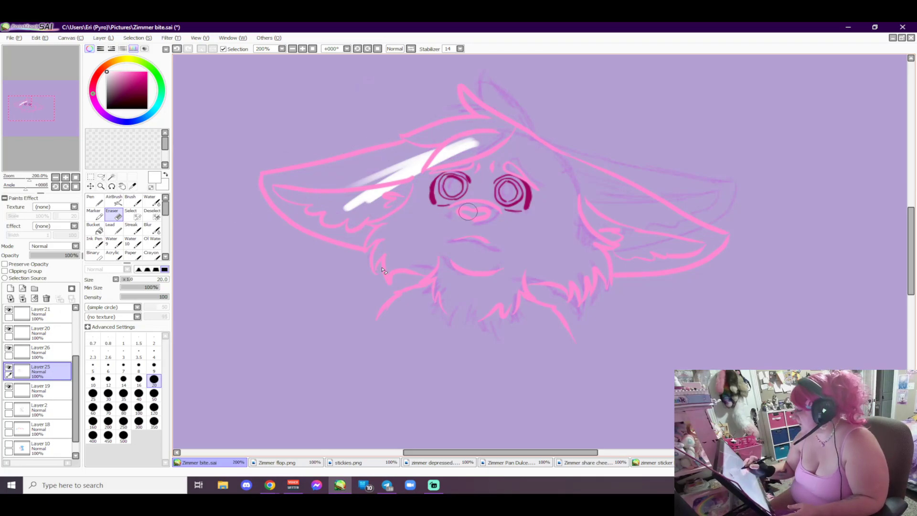
{"action": "left_click_drag", "start_coordinate": [480, 242], "coordinate": [497, 244]}
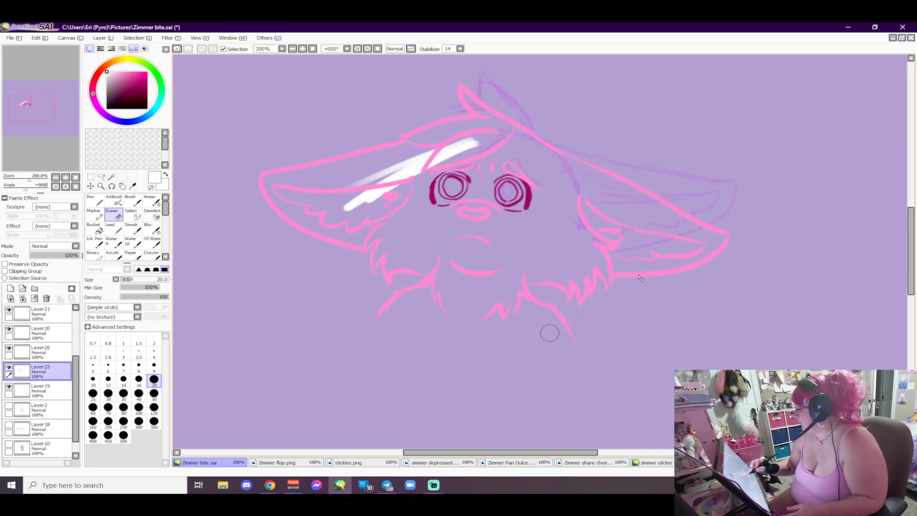
{"action": "mouse_move", "coordinate": [716, 230]}
{"action": "left_mouse_down"}
{"action": "mouse_move", "coordinate": [678, 187]}
{"action": "mouse_move", "coordinate": [559, 148]}
{"action": "left_mouse_up"}
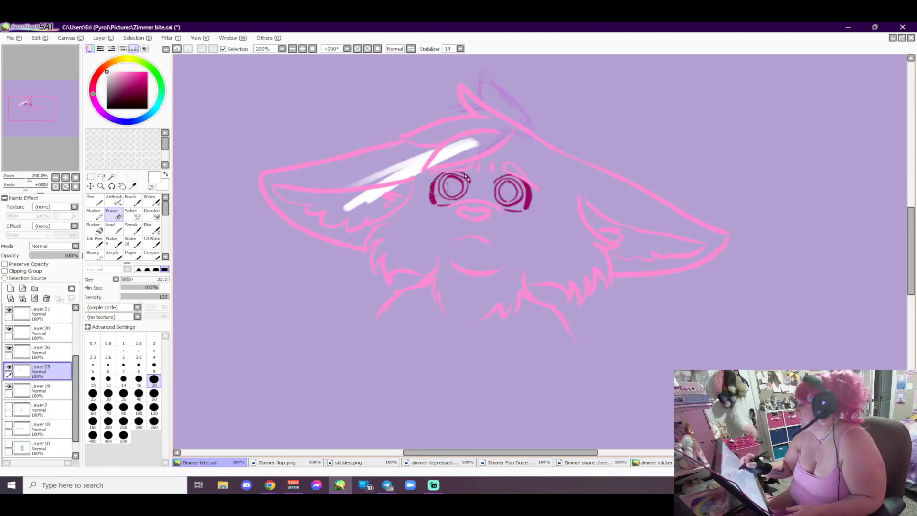
{"action": "left_click_drag", "start_coordinate": [554, 115], "coordinate": [438, 118]}
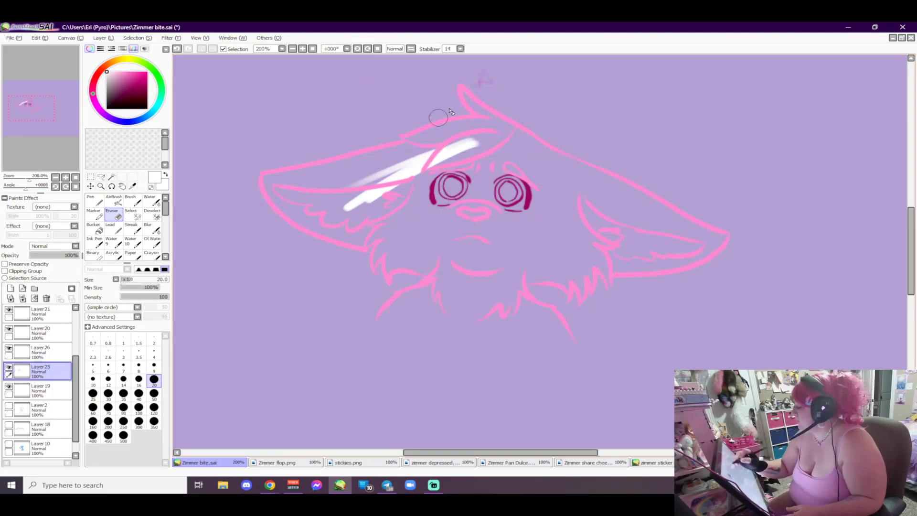
{"action": "left_click_drag", "start_coordinate": [478, 83], "coordinate": [492, 74]}
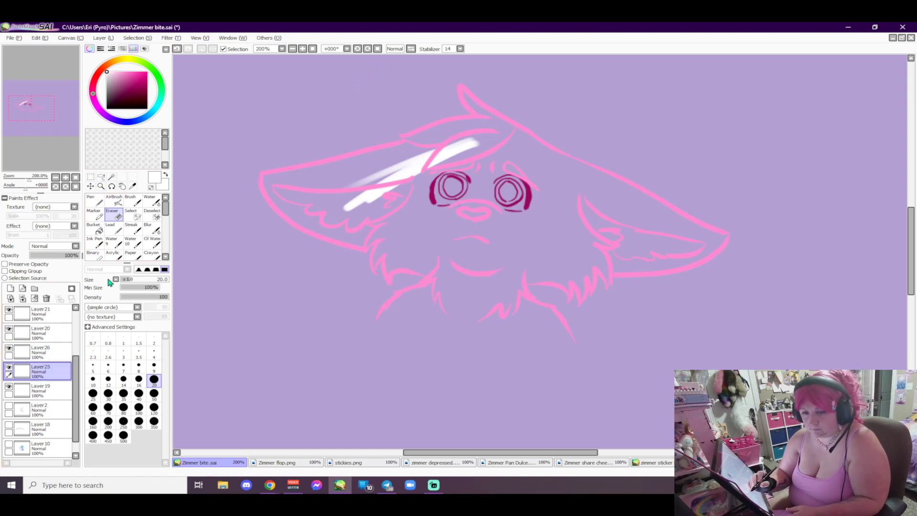
Step: Fill the whole left ear inside its pink outline with solid white on Layer25, using the size 9 Pen
{"action": "key", "text": "n"}
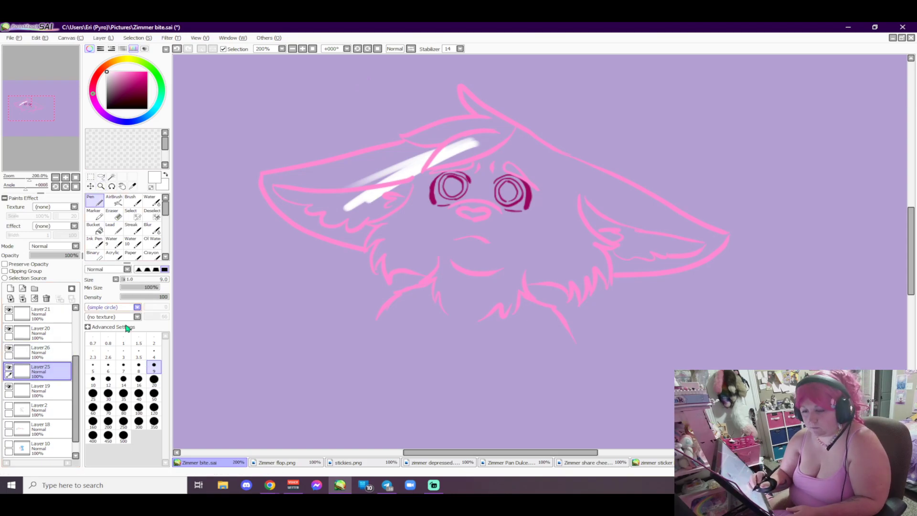
{"action": "mouse_move", "coordinate": [432, 148]}
{"action": "left_mouse_down"}
{"action": "mouse_move", "coordinate": [351, 180]}
{"action": "mouse_move", "coordinate": [350, 169]}
{"action": "mouse_move", "coordinate": [402, 145]}
{"action": "mouse_move", "coordinate": [282, 183]}
{"action": "left_mouse_up"}
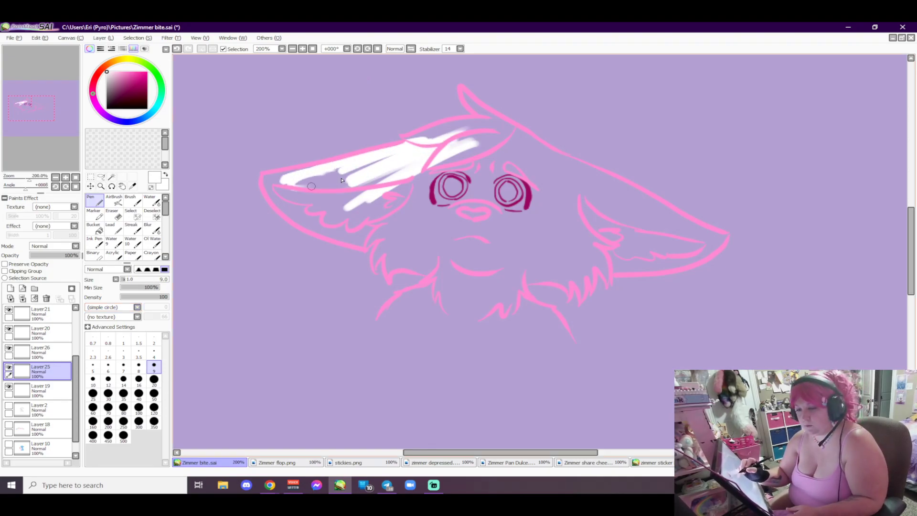
{"action": "left_click_drag", "start_coordinate": [355, 168], "coordinate": [294, 190]}
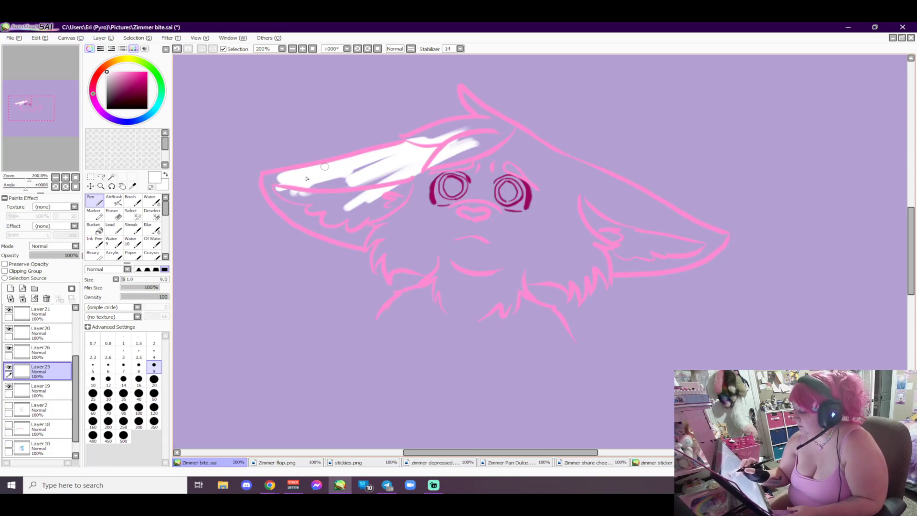
{"action": "mouse_move", "coordinate": [291, 176]}
{"action": "left_mouse_down"}
{"action": "mouse_move", "coordinate": [265, 180]}
{"action": "mouse_move", "coordinate": [301, 185]}
{"action": "mouse_move", "coordinate": [318, 229]}
{"action": "mouse_move", "coordinate": [307, 212]}
{"action": "mouse_move", "coordinate": [319, 219]}
{"action": "mouse_move", "coordinate": [341, 191]}
{"action": "mouse_move", "coordinate": [315, 212]}
{"action": "mouse_move", "coordinate": [301, 201]}
{"action": "mouse_move", "coordinate": [310, 212]}
{"action": "mouse_move", "coordinate": [379, 168]}
{"action": "mouse_move", "coordinate": [416, 158]}
{"action": "mouse_move", "coordinate": [376, 180]}
{"action": "mouse_move", "coordinate": [420, 178]}
{"action": "mouse_move", "coordinate": [323, 226]}
{"action": "mouse_move", "coordinate": [374, 209]}
{"action": "mouse_move", "coordinate": [357, 222]}
{"action": "mouse_move", "coordinate": [314, 228]}
{"action": "mouse_move", "coordinate": [357, 225]}
{"action": "left_mouse_up"}
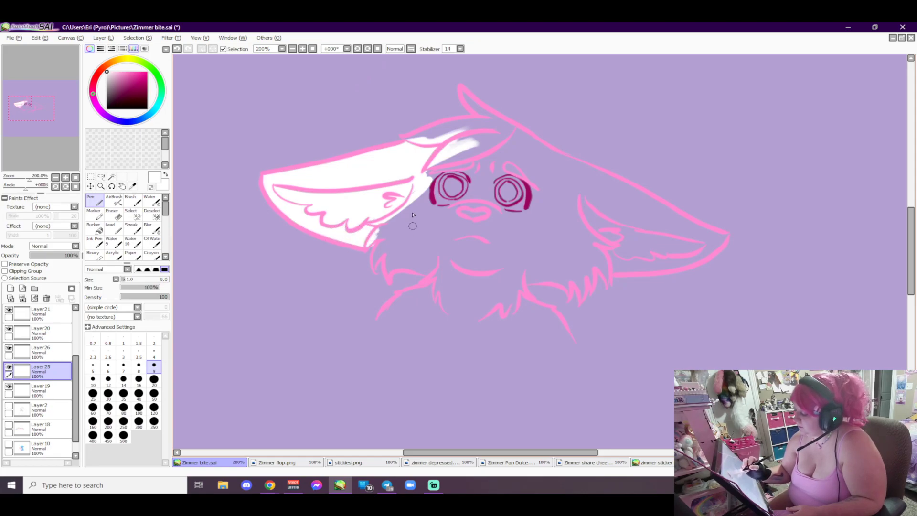
Step: Paint the hair tufts, forehead and area around the left eye white, and reduce the Eraser to size 9 for trimming edges
{"action": "mouse_move", "coordinate": [371, 243]}
{"action": "left_mouse_down"}
{"action": "mouse_move", "coordinate": [482, 124]}
{"action": "mouse_move", "coordinate": [435, 140]}
{"action": "mouse_move", "coordinate": [456, 130]}
{"action": "left_mouse_up"}
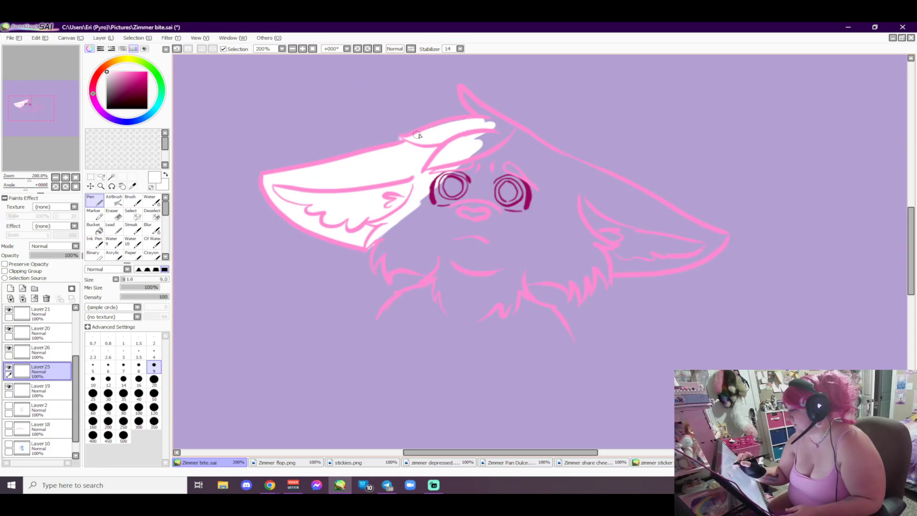
{"action": "mouse_move", "coordinate": [474, 105]}
{"action": "left_mouse_down"}
{"action": "mouse_move", "coordinate": [515, 133]}
{"action": "mouse_move", "coordinate": [430, 203]}
{"action": "left_mouse_up"}
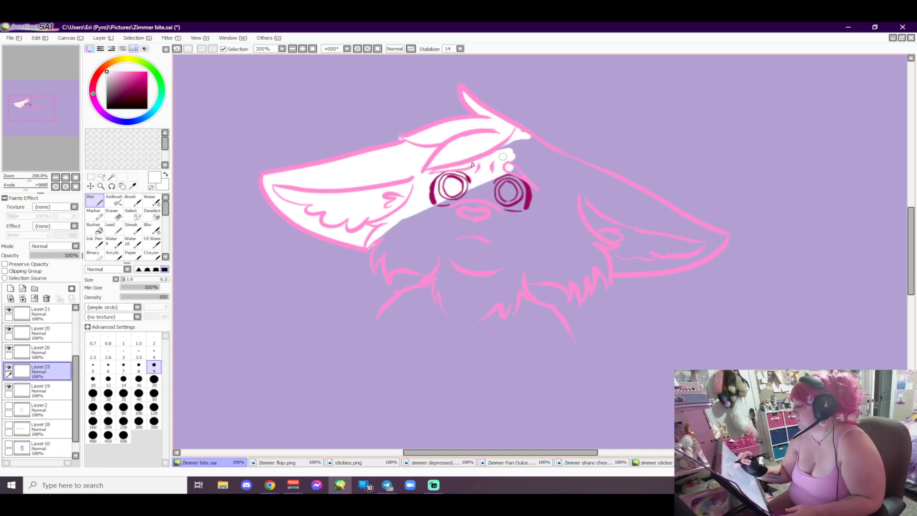
{"action": "key", "text": "e"}
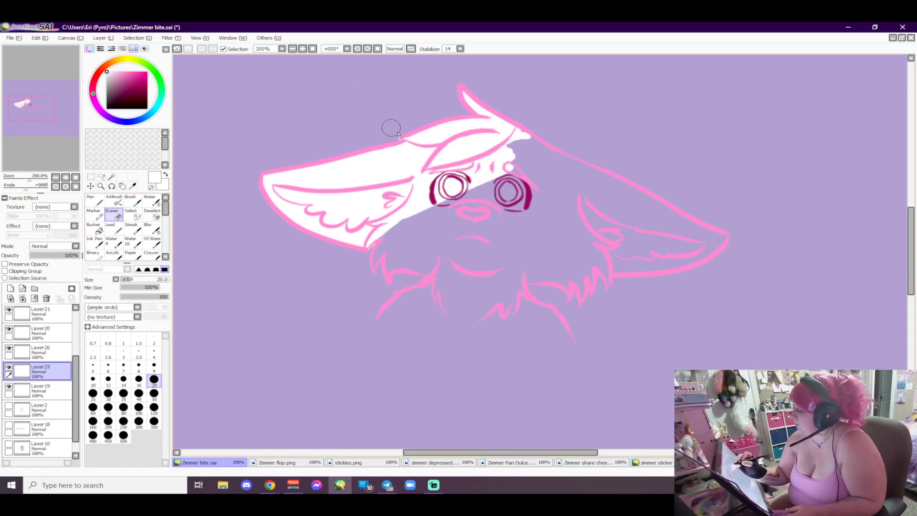
{"action": "key", "text": "bracketleft"}
{"action": "key", "text": "bracketleft"}
{"action": "key", "text": "bracketleft"}
{"action": "key", "text": "bracketleft"}
{"action": "key", "text": "bracketleft"}
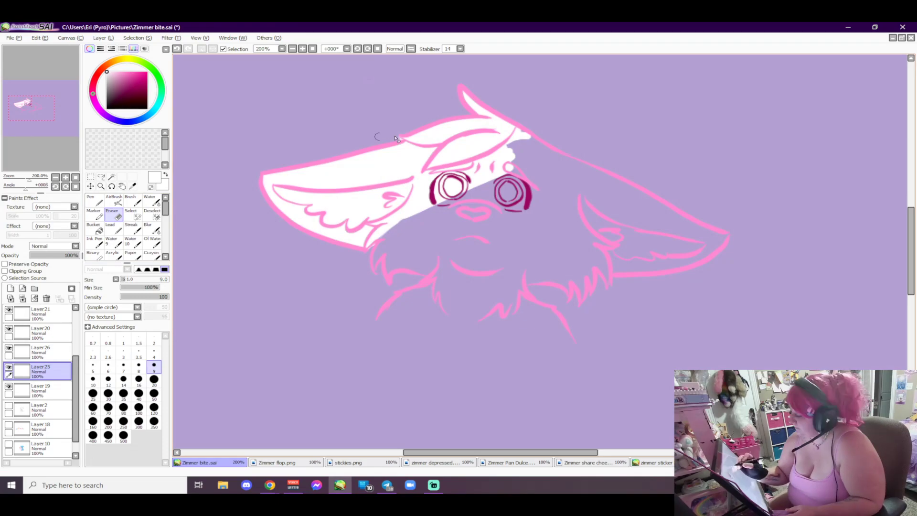
{"action": "key", "text": "n"}
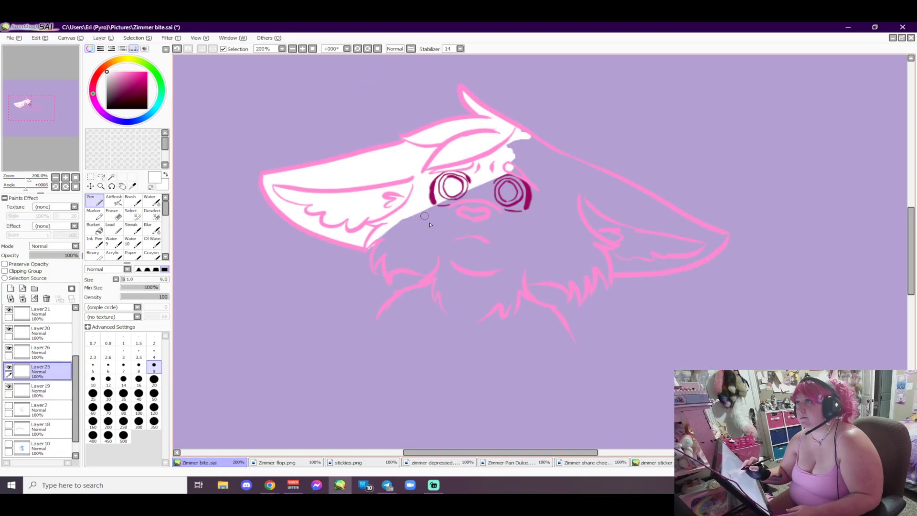
{"action": "left_click_drag", "start_coordinate": [424, 215], "coordinate": [407, 221]}
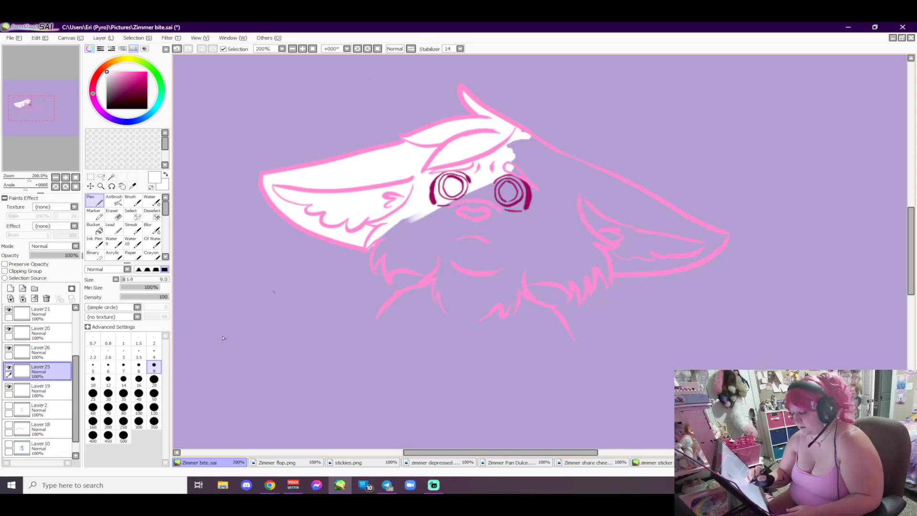
Step: Outline the bust in white along both shoulder lines and close it with a curved edge across the chest
{"action": "mouse_move", "coordinate": [442, 256]}
{"action": "left_mouse_down"}
{"action": "mouse_move", "coordinate": [377, 318]}
{"action": "mouse_move", "coordinate": [408, 342]}
{"action": "mouse_move", "coordinate": [558, 358]}
{"action": "left_mouse_up"}
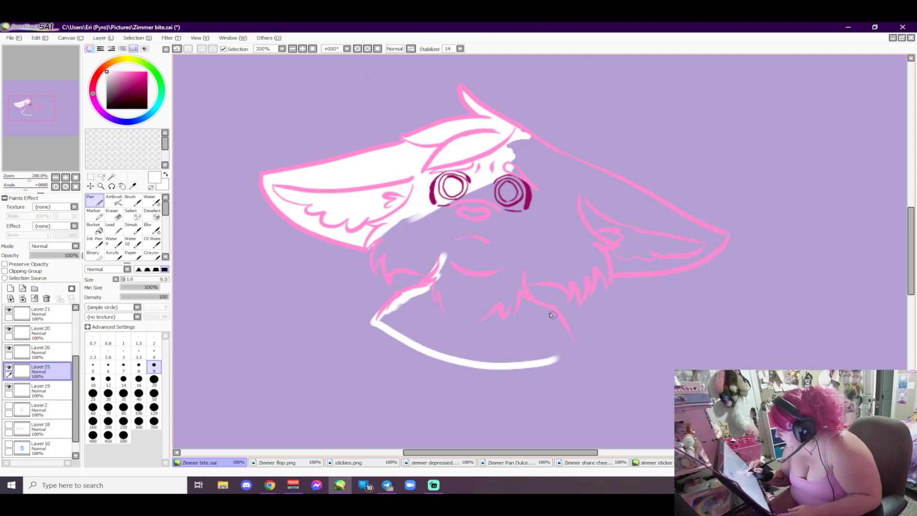
{"action": "left_click_drag", "start_coordinate": [549, 310], "coordinate": [515, 360]}
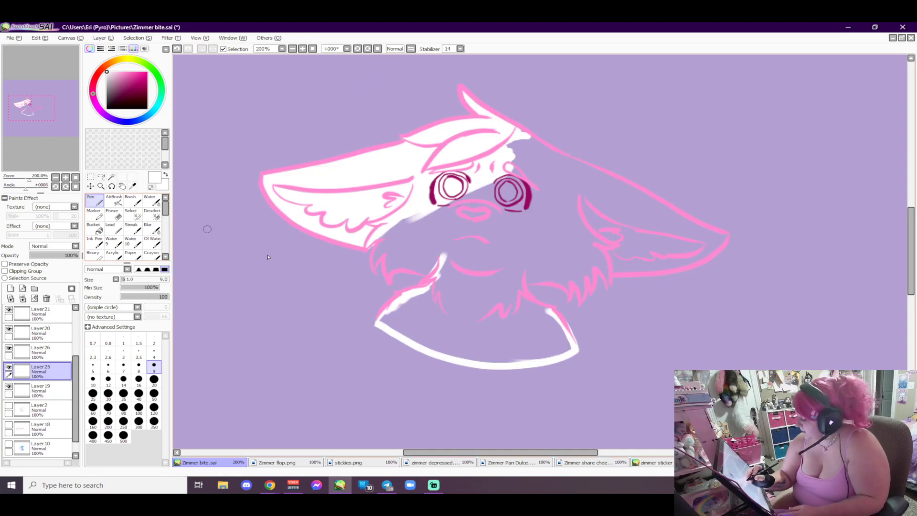
{"action": "key", "text": "e"}
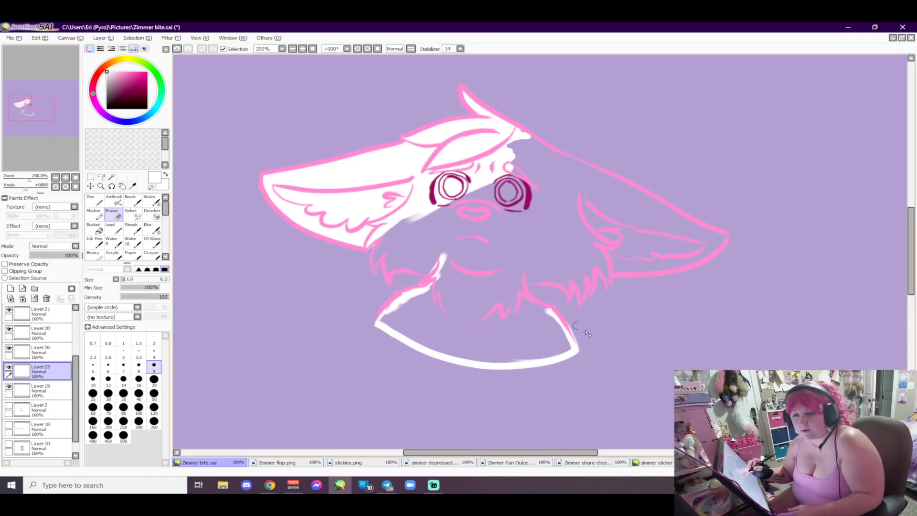
Step: Paint a white border inside the left cheek fur, from the chin up to the base of the left ear
{"action": "key", "text": "n"}
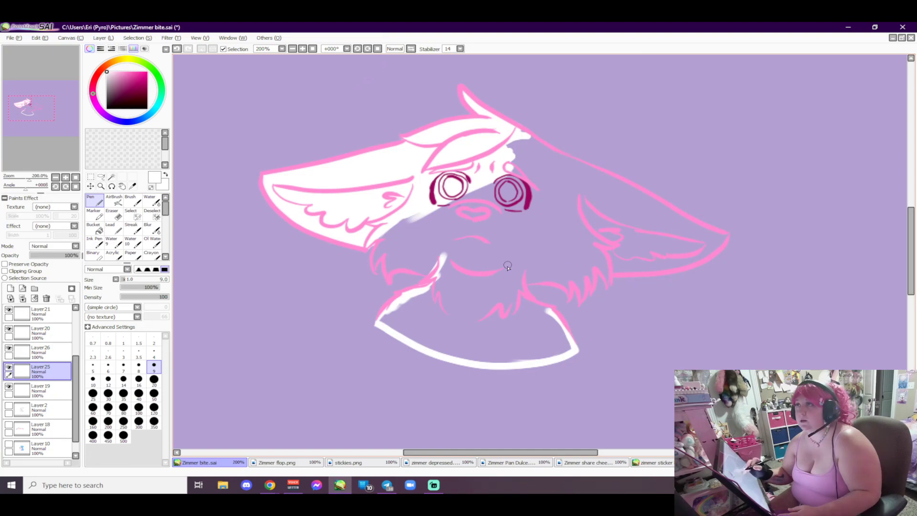
{"action": "mouse_move", "coordinate": [447, 260]}
{"action": "left_mouse_down"}
{"action": "mouse_move", "coordinate": [456, 280]}
{"action": "mouse_move", "coordinate": [385, 275]}
{"action": "mouse_move", "coordinate": [391, 234]}
{"action": "left_mouse_up"}
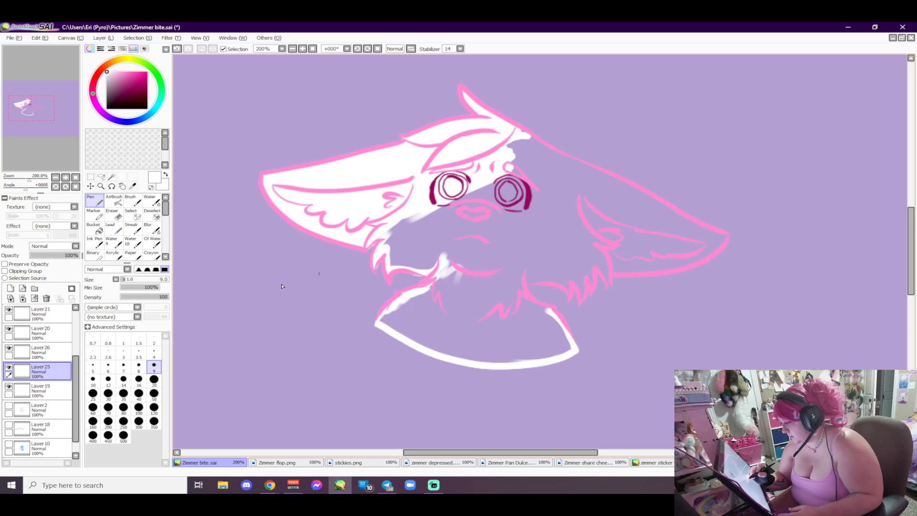
{"action": "key", "text": "e"}
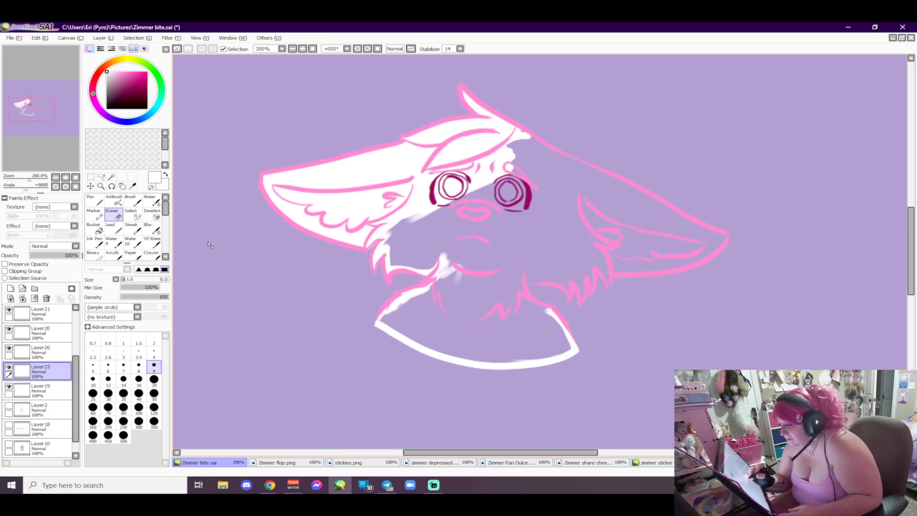
Step: Paint a white border inside the right cheek fur from the neck outward and trim the overspill around the fur tips
{"action": "key", "text": "n"}
{"action": "mouse_move", "coordinate": [540, 309]}
{"action": "left_mouse_down"}
{"action": "mouse_move", "coordinate": [517, 274]}
{"action": "mouse_move", "coordinate": [554, 275]}
{"action": "mouse_move", "coordinate": [577, 297]}
{"action": "mouse_move", "coordinate": [587, 270]}
{"action": "mouse_move", "coordinate": [590, 283]}
{"action": "left_mouse_up"}
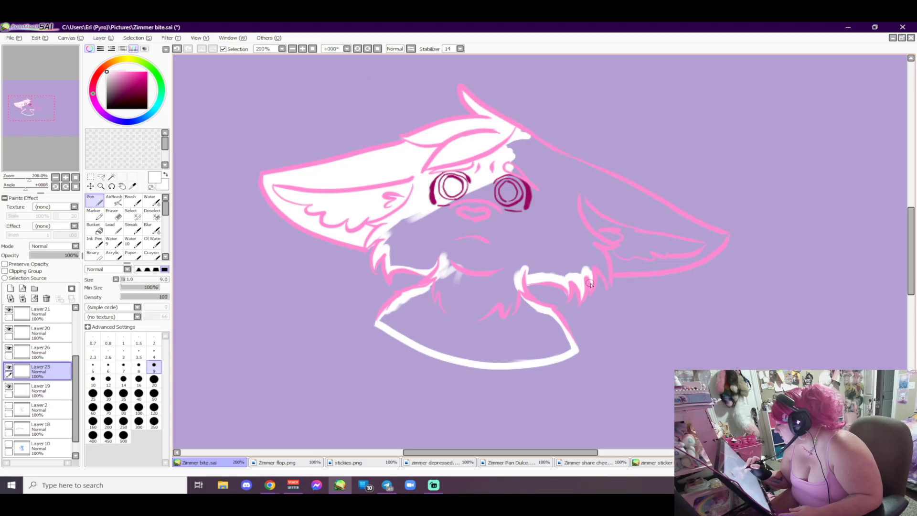
{"action": "key", "text": "e"}
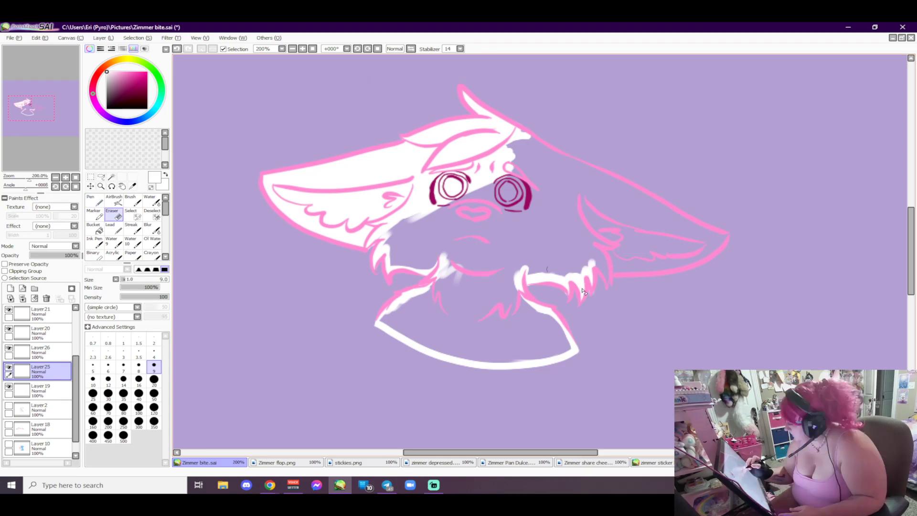
{"action": "left_click_drag", "start_coordinate": [583, 291], "coordinate": [596, 293]}
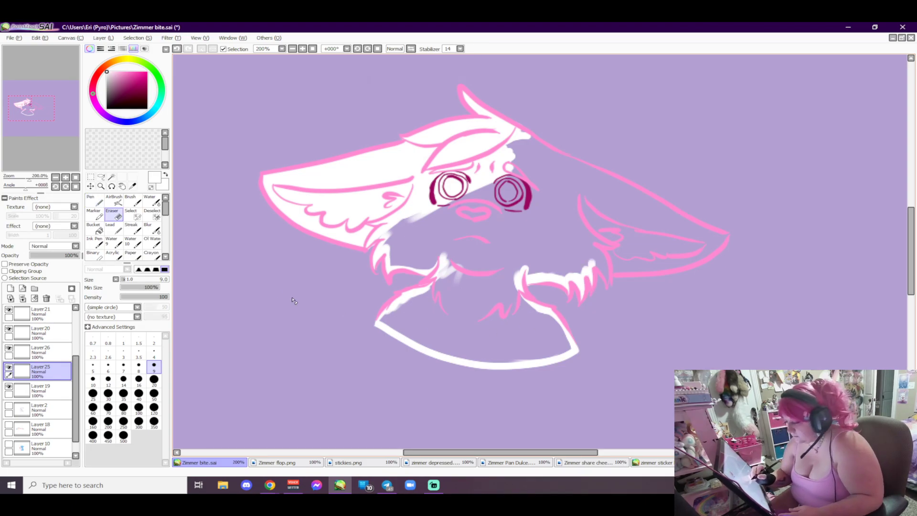
Step: Extend the white border along the outermost right cheek fur tufts to the base of the right ear and clean its edge
{"action": "key", "text": "n"}
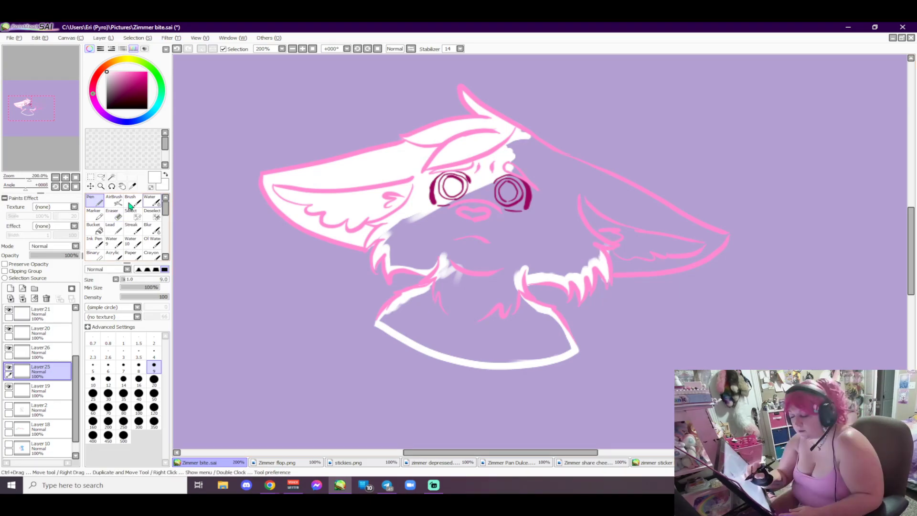
{"action": "left_click", "coordinate": [114, 214]}
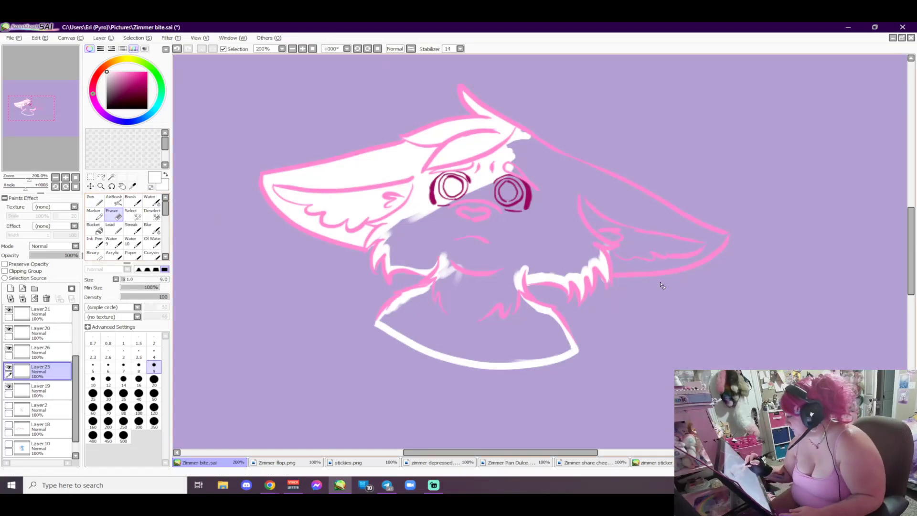
{"action": "key", "text": "n"}
{"action": "left_click_drag", "start_coordinate": [585, 203], "coordinate": [621, 237]}
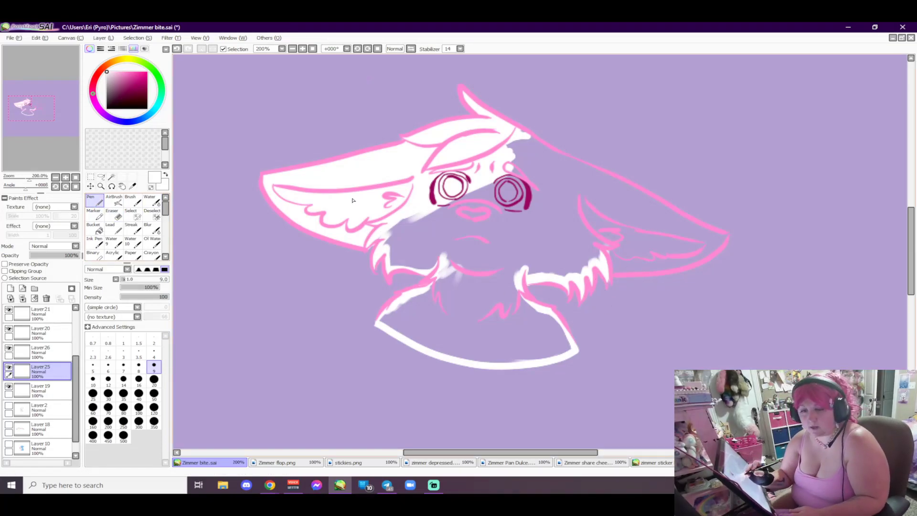
{"action": "left_click_drag", "start_coordinate": [704, 246], "coordinate": [616, 260]}
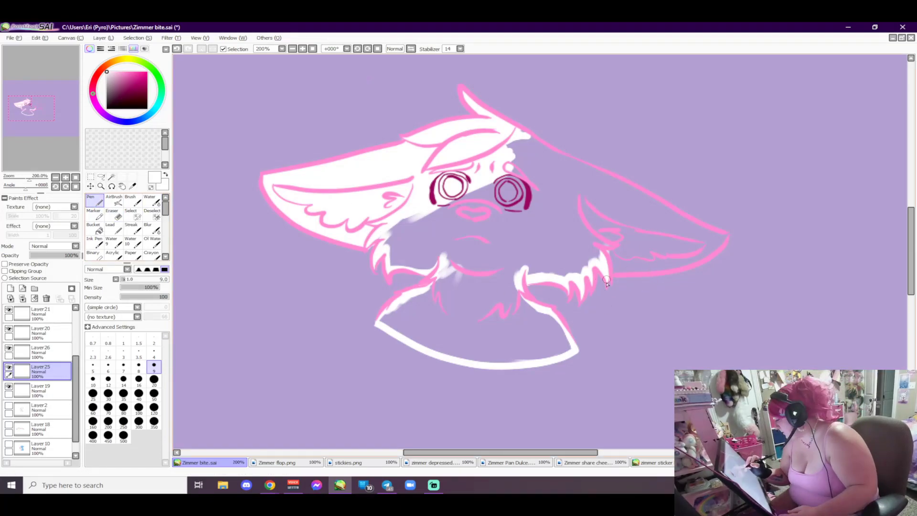
{"action": "key", "text": "e"}
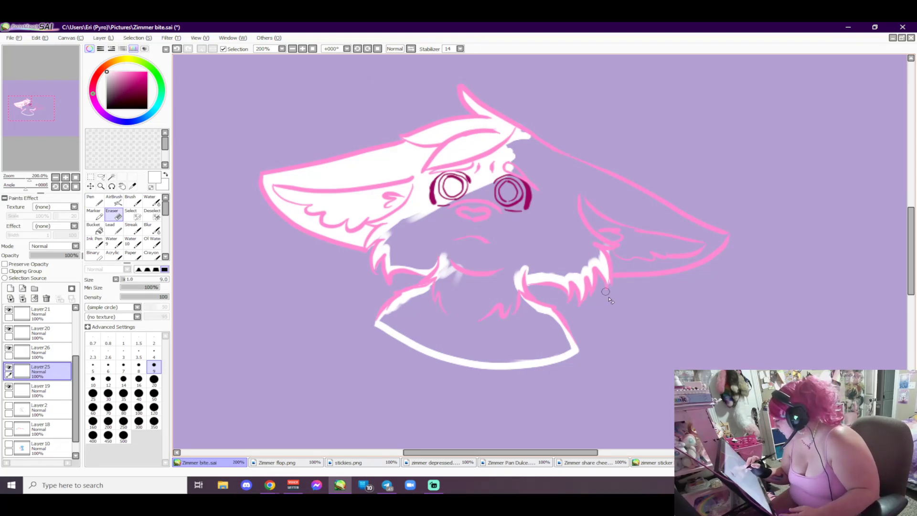
{"action": "key", "text": "n"}
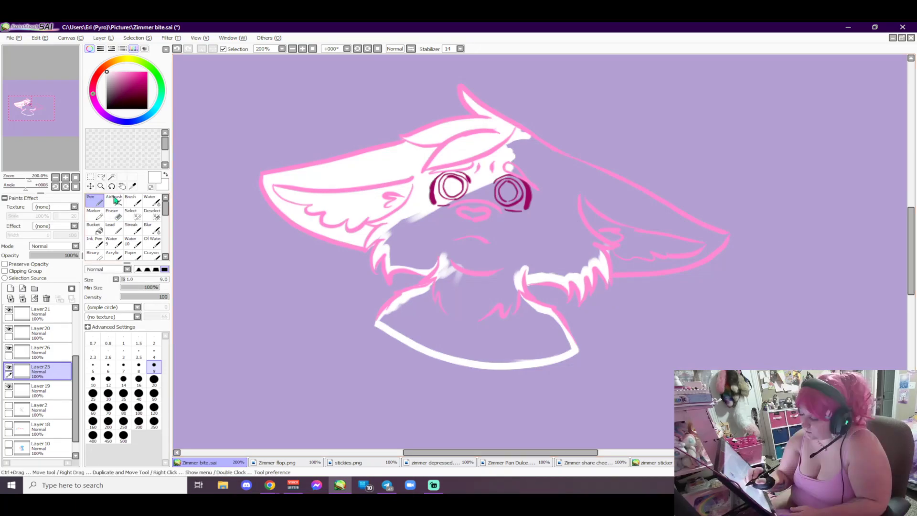
Step: Paint white beneath the head's upper right outline, fill the forehead gap above the right eye, and erase the overspill outside the line
{"action": "mouse_move", "coordinate": [522, 139]}
{"action": "left_mouse_down"}
{"action": "mouse_move", "coordinate": [575, 177]}
{"action": "mouse_move", "coordinate": [584, 168]}
{"action": "left_mouse_up"}
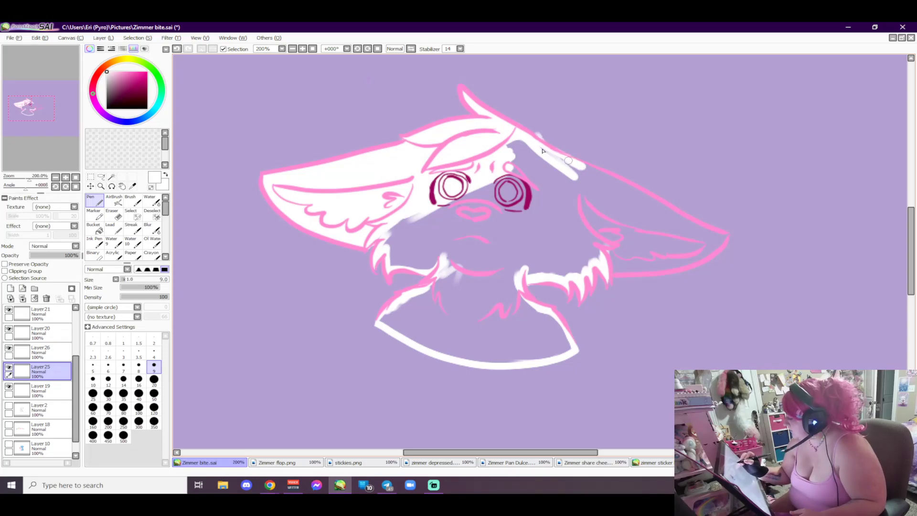
{"action": "left_click_drag", "start_coordinate": [521, 153], "coordinate": [616, 182]}
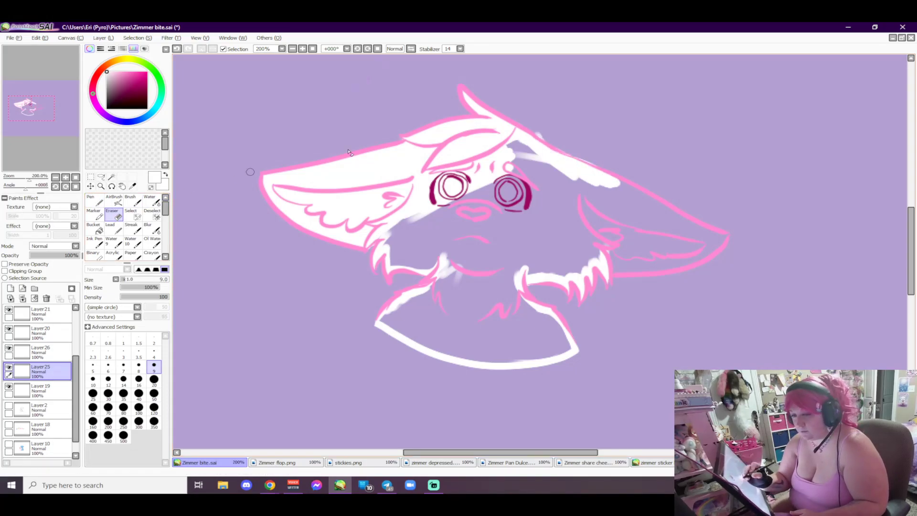
{"action": "key", "text": "e"}
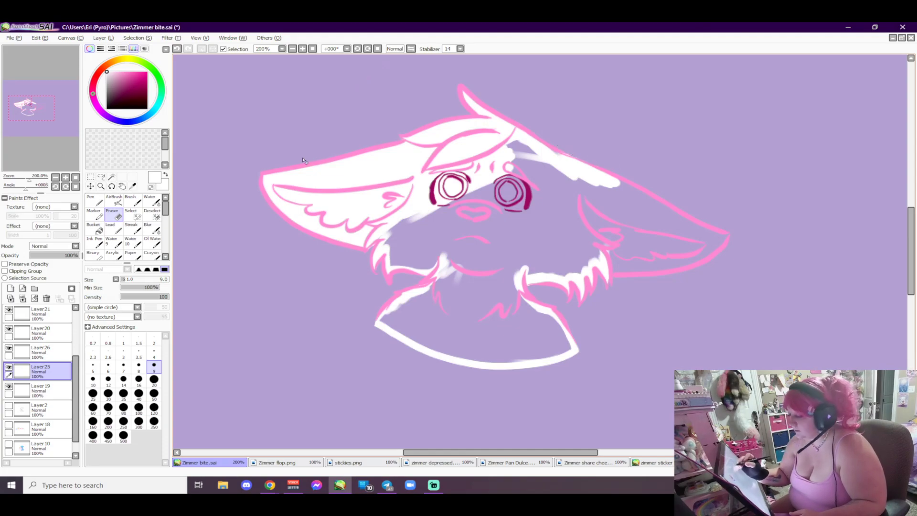
{"action": "key", "text": "n"}
{"action": "mouse_move", "coordinate": [535, 151]}
{"action": "left_mouse_down"}
{"action": "mouse_move", "coordinate": [513, 156]}
{"action": "mouse_move", "coordinate": [552, 185]}
{"action": "left_mouse_up"}
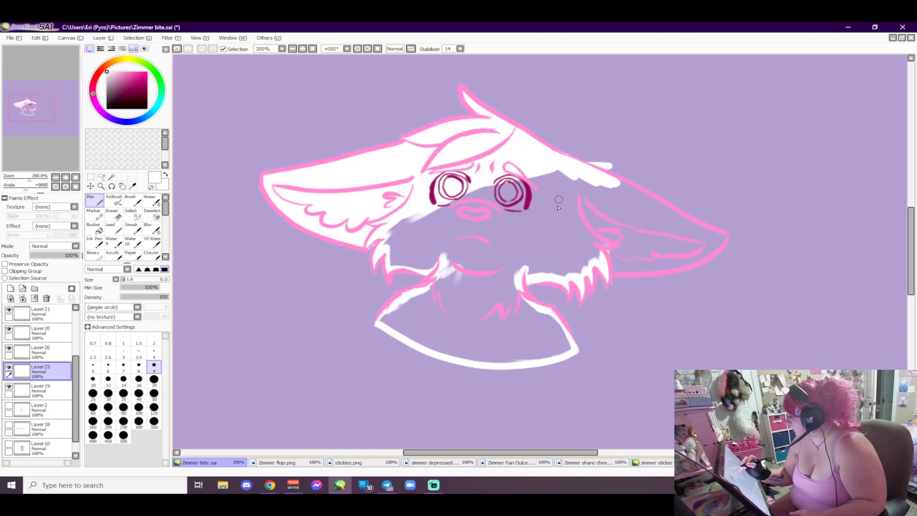
{"action": "key", "text": "e"}
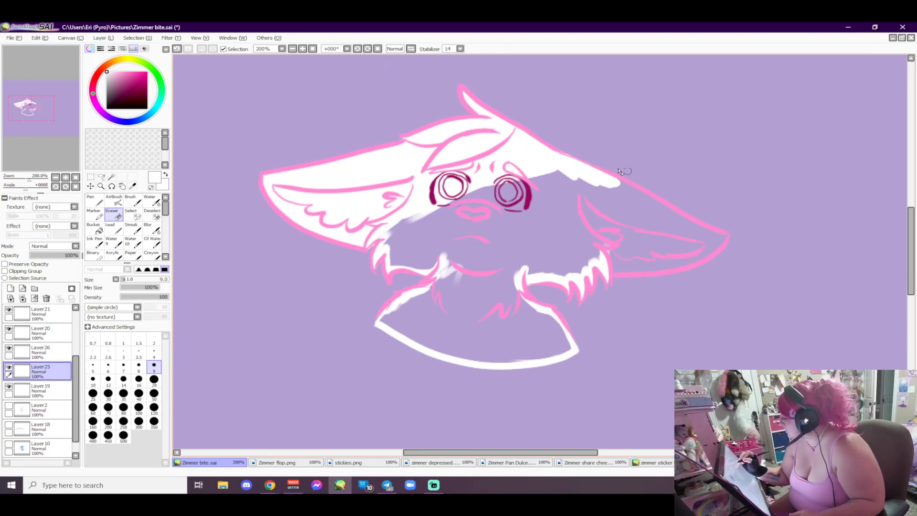
Step: Fill the right ear with white from its lower edge to the tip and back along the upper edge to the face
{"action": "left_click", "coordinate": [100, 202]}
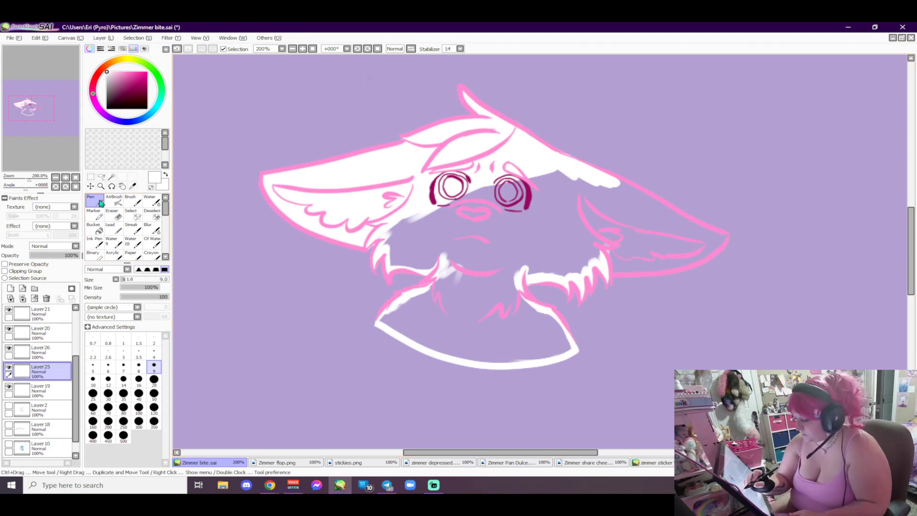
{"action": "left_click_drag", "start_coordinate": [613, 271], "coordinate": [707, 254]}
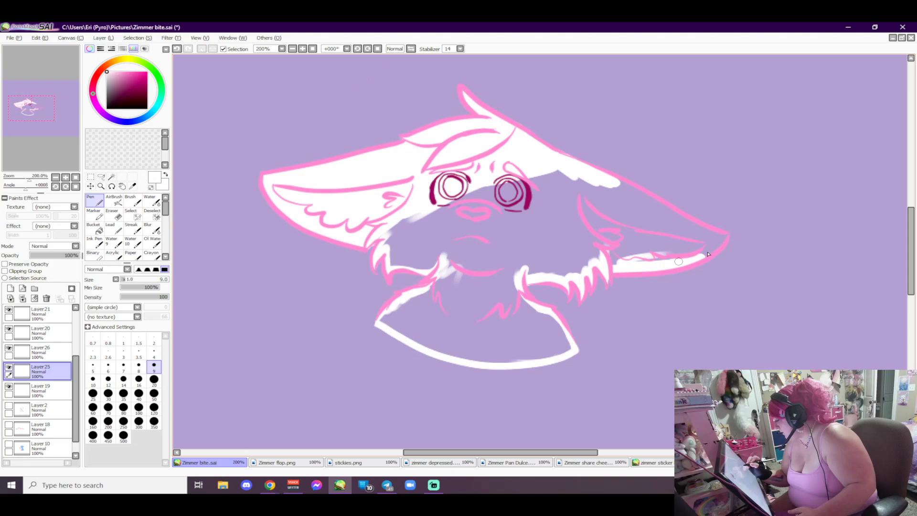
{"action": "mouse_move", "coordinate": [609, 253]}
{"action": "left_mouse_down"}
{"action": "mouse_move", "coordinate": [707, 246]}
{"action": "mouse_move", "coordinate": [712, 234]}
{"action": "mouse_move", "coordinate": [594, 182]}
{"action": "mouse_move", "coordinate": [656, 199]}
{"action": "mouse_move", "coordinate": [712, 236]}
{"action": "left_mouse_up"}
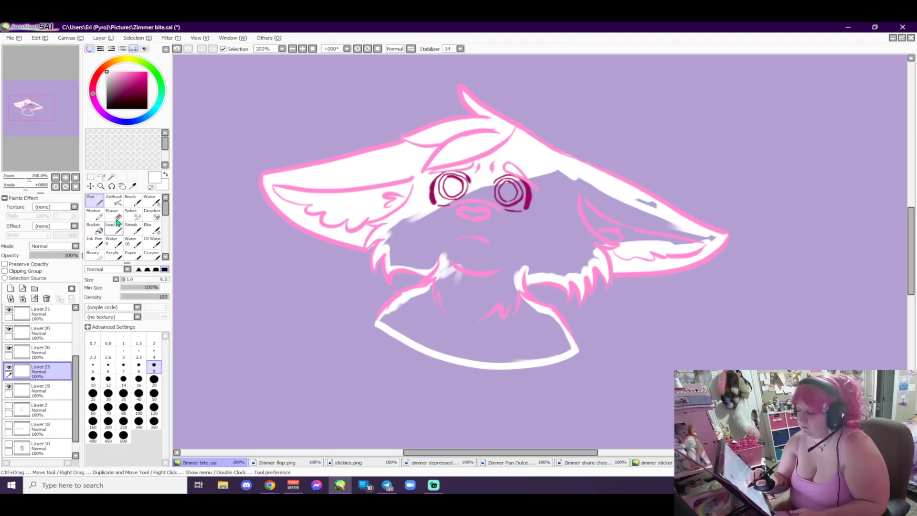
{"action": "left_click", "coordinate": [115, 216]}
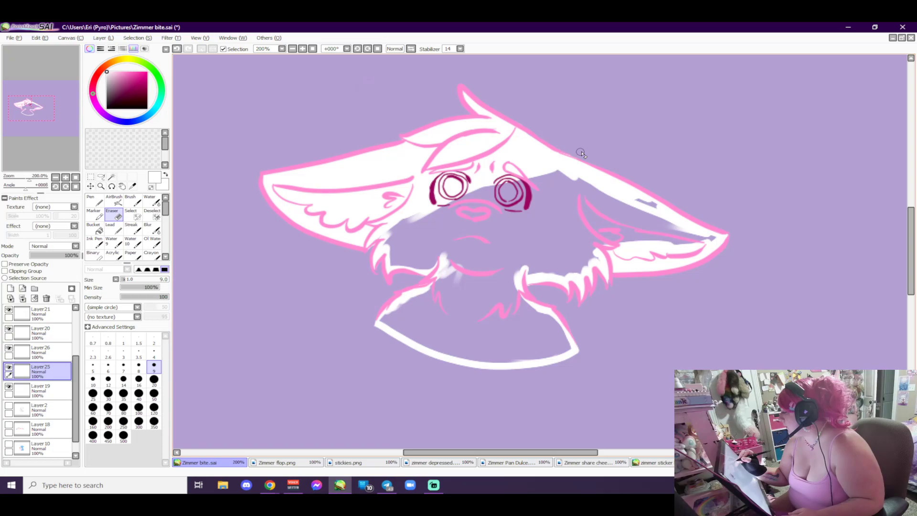
{"action": "key", "text": "n"}
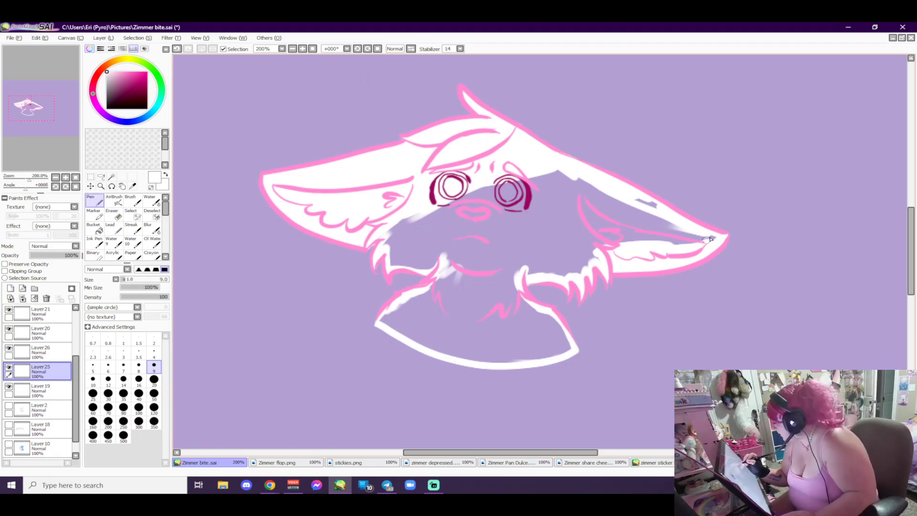
{"action": "mouse_move", "coordinate": [710, 239]}
{"action": "left_mouse_down"}
{"action": "mouse_move", "coordinate": [660, 233]}
{"action": "mouse_move", "coordinate": [621, 214]}
{"action": "mouse_move", "coordinate": [635, 200]}
{"action": "mouse_move", "coordinate": [598, 206]}
{"action": "mouse_move", "coordinate": [575, 197]}
{"action": "mouse_move", "coordinate": [602, 199]}
{"action": "mouse_move", "coordinate": [567, 181]}
{"action": "left_mouse_up"}
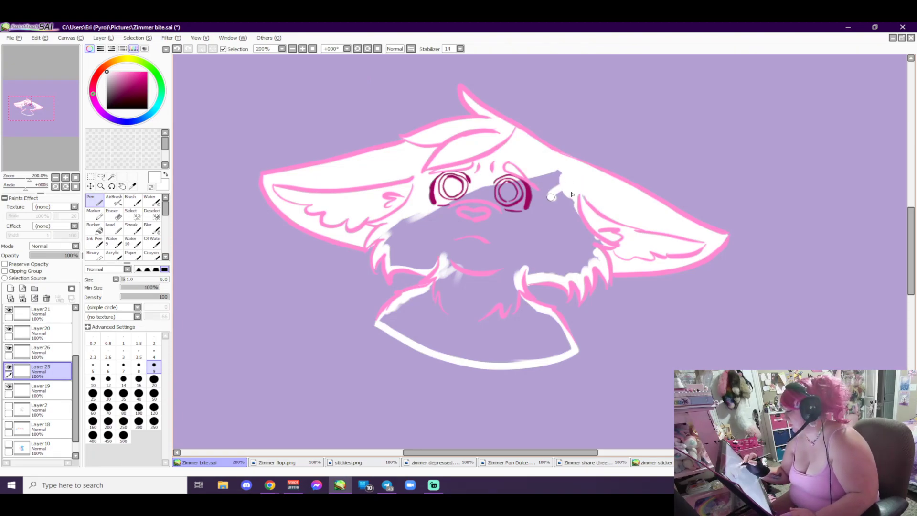
{"action": "left_click_drag", "start_coordinate": [550, 193], "coordinate": [538, 182]}
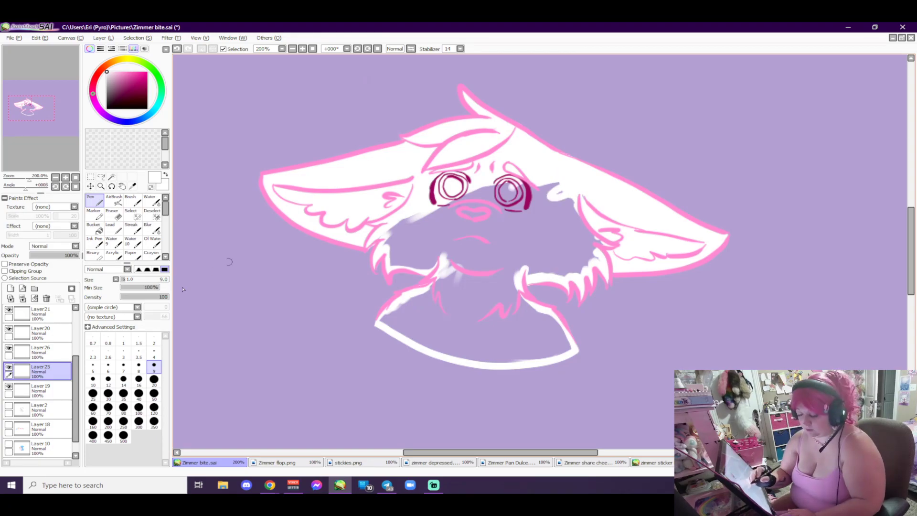
Step: Fill the remaining face, neck and bust with white using a size 20 pen, and touch up the fur edges at size 9
{"action": "left_click", "coordinate": [153, 378]}
{"action": "mouse_move", "coordinate": [442, 184]}
{"action": "left_mouse_down"}
{"action": "mouse_move", "coordinate": [526, 200]}
{"action": "mouse_move", "coordinate": [444, 210]}
{"action": "mouse_move", "coordinate": [578, 218]}
{"action": "mouse_move", "coordinate": [461, 231]}
{"action": "left_mouse_up"}
{"action": "mouse_move", "coordinate": [490, 257]}
{"action": "left_mouse_down"}
{"action": "mouse_move", "coordinate": [387, 229]}
{"action": "mouse_move", "coordinate": [450, 258]}
{"action": "mouse_move", "coordinate": [430, 292]}
{"action": "mouse_move", "coordinate": [386, 322]}
{"action": "mouse_move", "coordinate": [458, 335]}
{"action": "mouse_move", "coordinate": [460, 284]}
{"action": "mouse_move", "coordinate": [487, 282]}
{"action": "mouse_move", "coordinate": [421, 329]}
{"action": "mouse_move", "coordinate": [496, 261]}
{"action": "mouse_move", "coordinate": [541, 244]}
{"action": "mouse_move", "coordinate": [509, 277]}
{"action": "mouse_move", "coordinate": [605, 252]}
{"action": "left_mouse_up"}
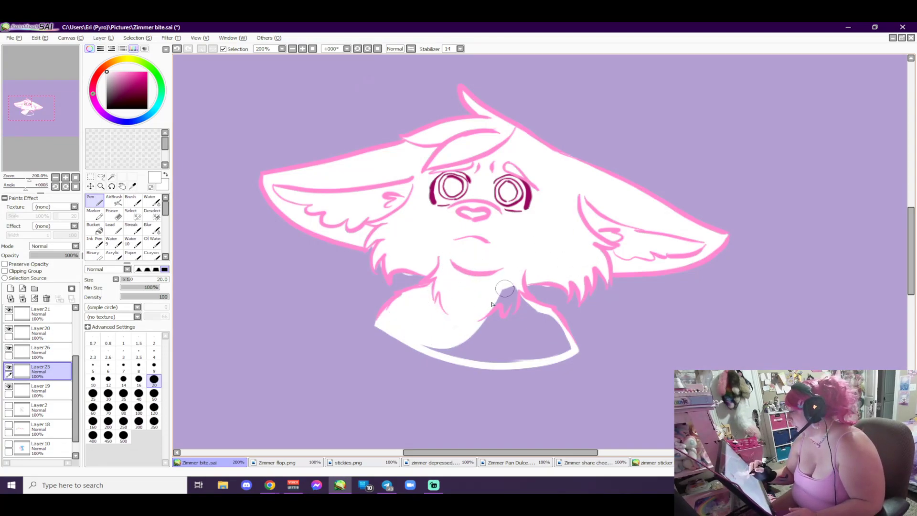
{"action": "mouse_move", "coordinate": [505, 289]}
{"action": "left_mouse_down"}
{"action": "mouse_move", "coordinate": [535, 345]}
{"action": "mouse_move", "coordinate": [513, 345]}
{"action": "mouse_move", "coordinate": [488, 325]}
{"action": "left_mouse_up"}
{"action": "key", "text": "e"}
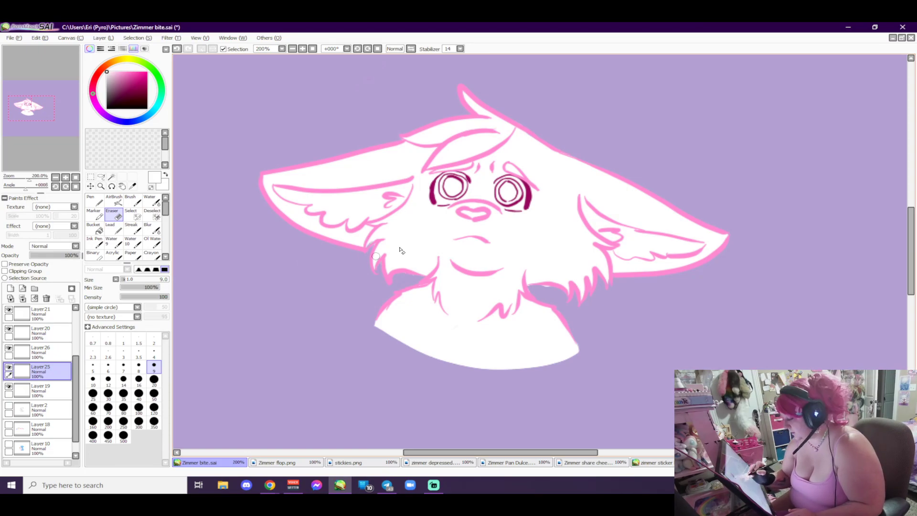
{"action": "key", "text": "n"}
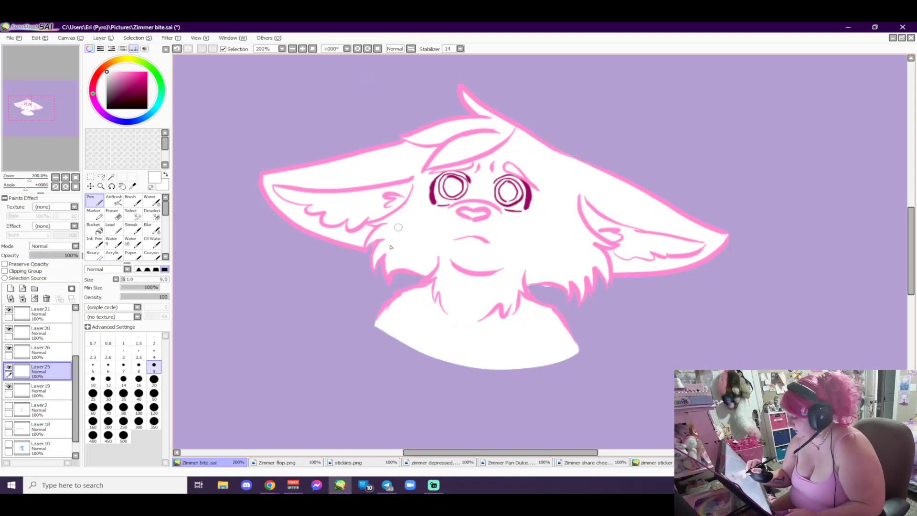
{"action": "key", "text": "e"}
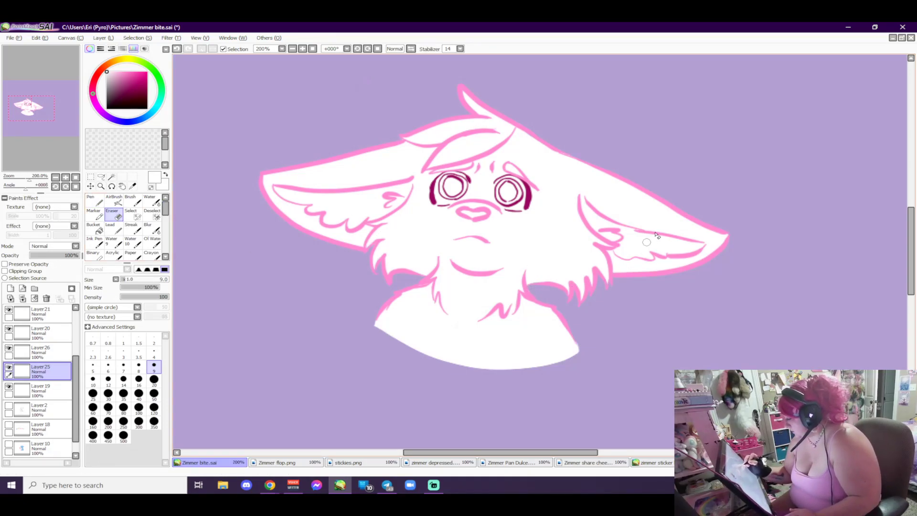
Step: On Layer26, paint the upper base of the right inner ear light pink with a size 9 pen and clean its edge
{"action": "left_click", "coordinate": [50, 360]}
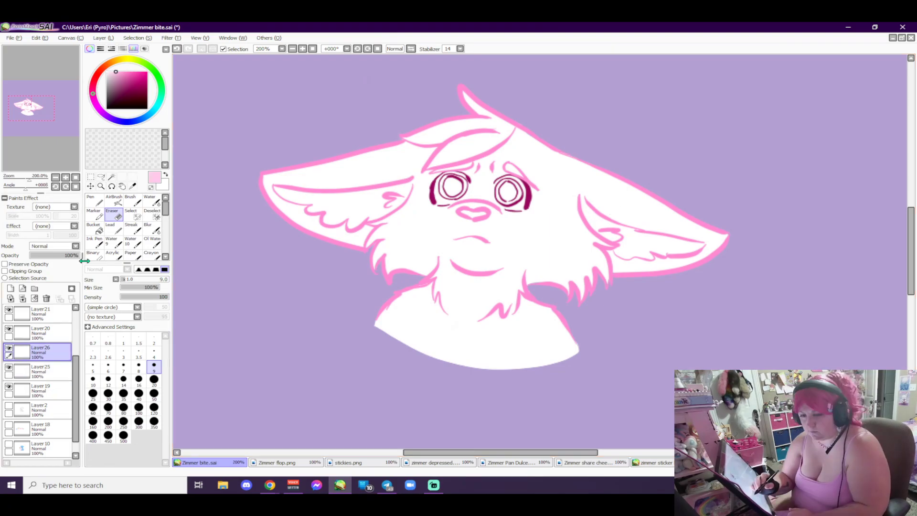
{"action": "key", "text": "n"}
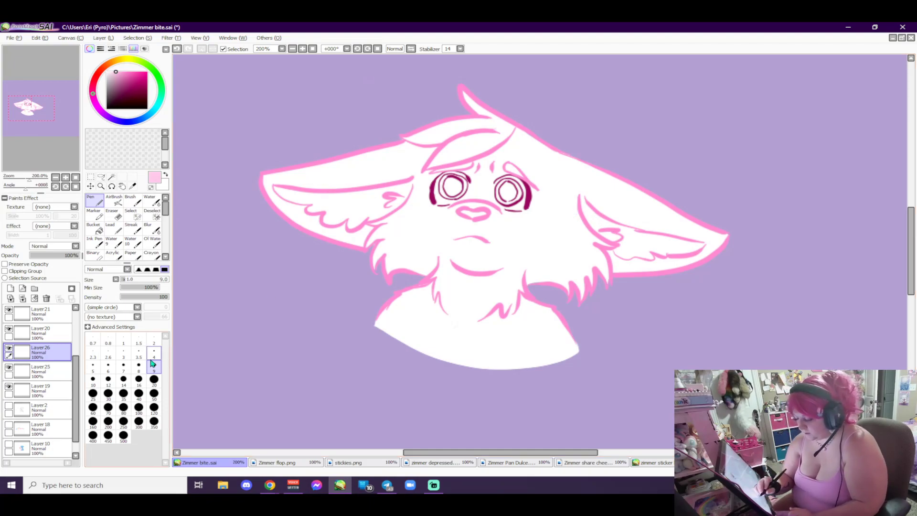
{"action": "mouse_move", "coordinate": [593, 226]}
{"action": "left_mouse_down"}
{"action": "mouse_move", "coordinate": [586, 203]}
{"action": "mouse_move", "coordinate": [593, 226]}
{"action": "mouse_move", "coordinate": [599, 215]}
{"action": "mouse_move", "coordinate": [640, 233]}
{"action": "left_mouse_up"}
{"action": "key", "text": "e"}
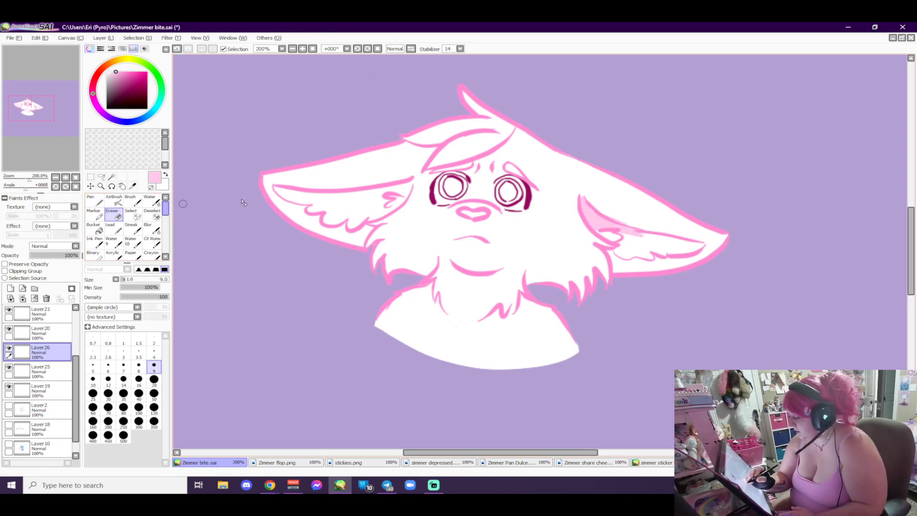
Step: Fill the rest of the right inner ear, out to its tip, with light pink using a size 4 pen
{"action": "left_click", "coordinate": [103, 199]}
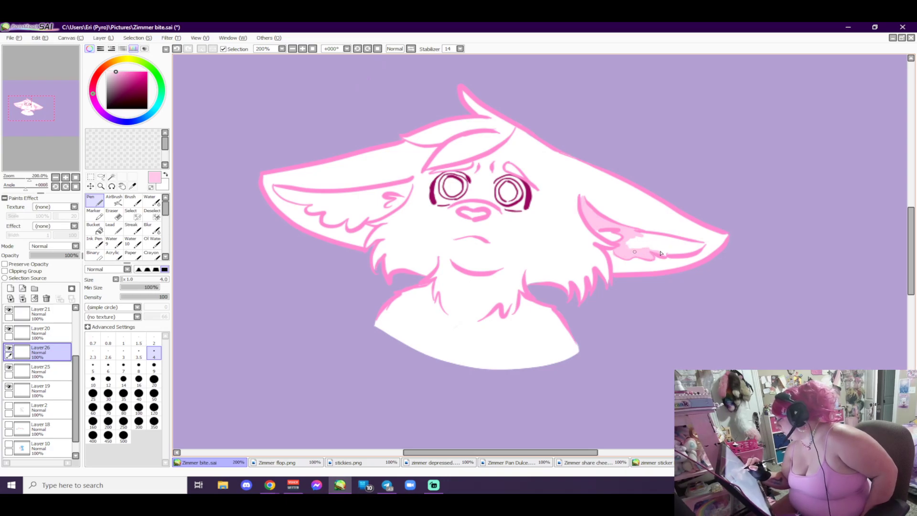
{"action": "left_click_drag", "start_coordinate": [661, 253], "coordinate": [698, 250]}
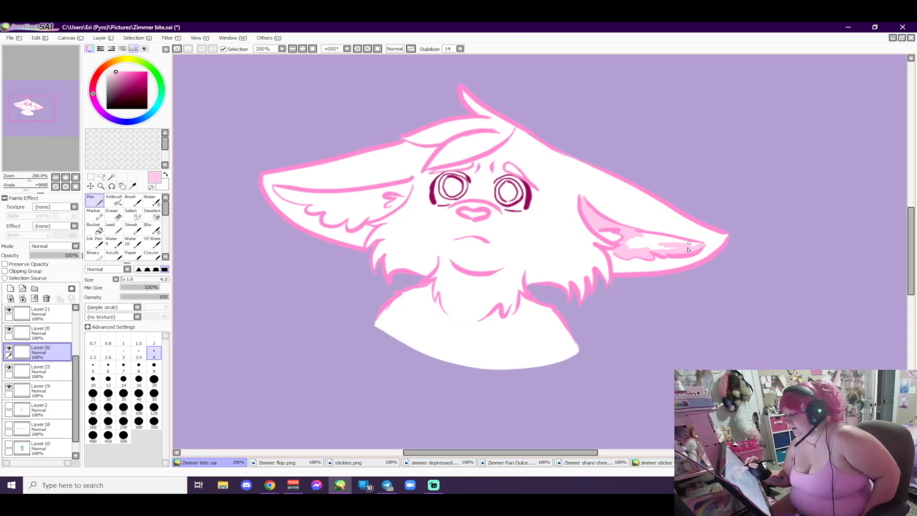
{"action": "left_click_drag", "start_coordinate": [689, 248], "coordinate": [656, 248]}
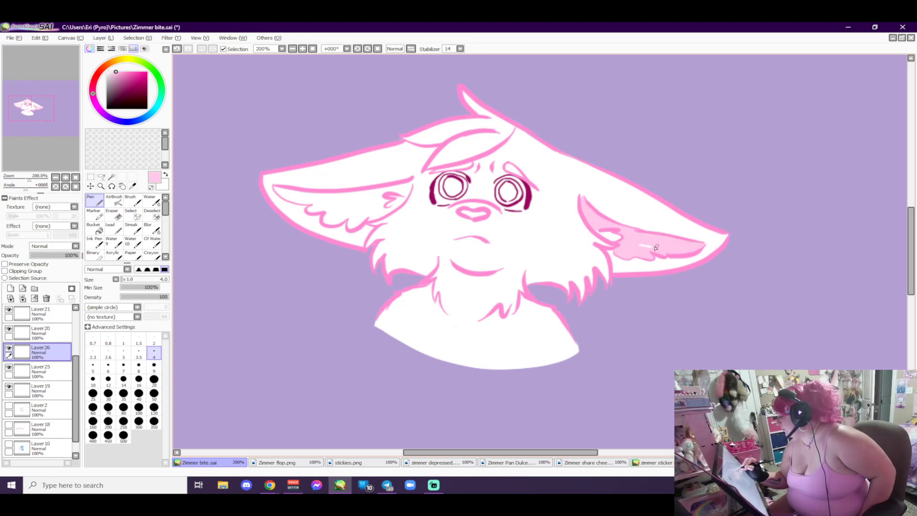
{"action": "key", "text": "ctrl+z"}
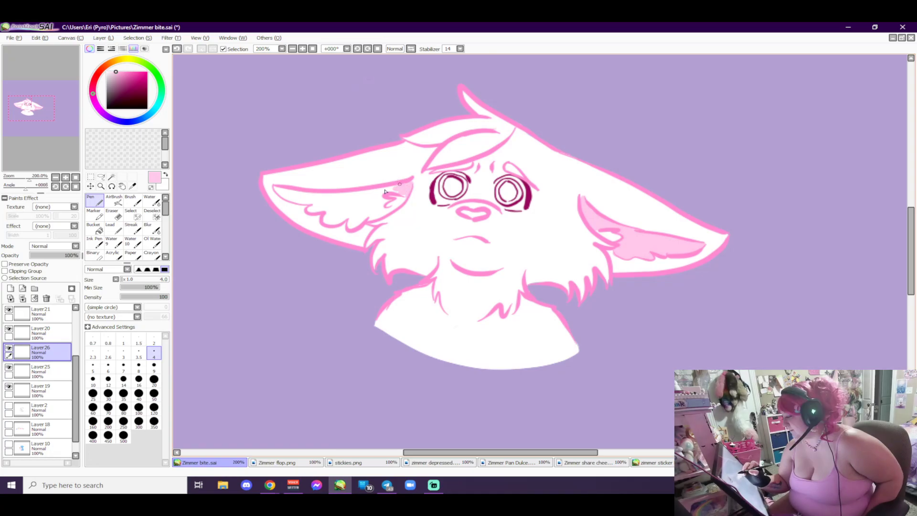
Step: Paint the base of the left inner ear light pink around the fur tuft, undoing a stray stroke near the lower fur edge
{"action": "mouse_move", "coordinate": [399, 184]}
{"action": "left_mouse_down"}
{"action": "mouse_move", "coordinate": [373, 199]}
{"action": "mouse_move", "coordinate": [382, 200]}
{"action": "left_mouse_up"}
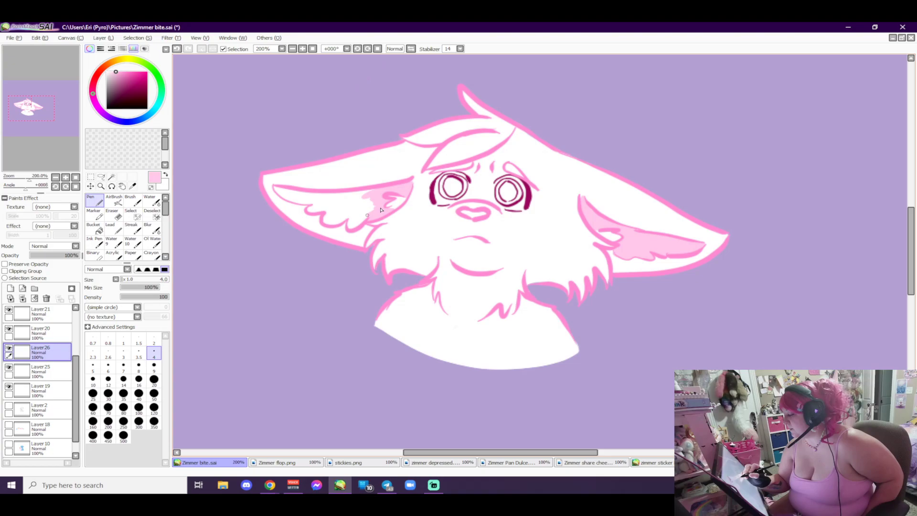
{"action": "left_click_drag", "start_coordinate": [381, 209], "coordinate": [352, 228]}
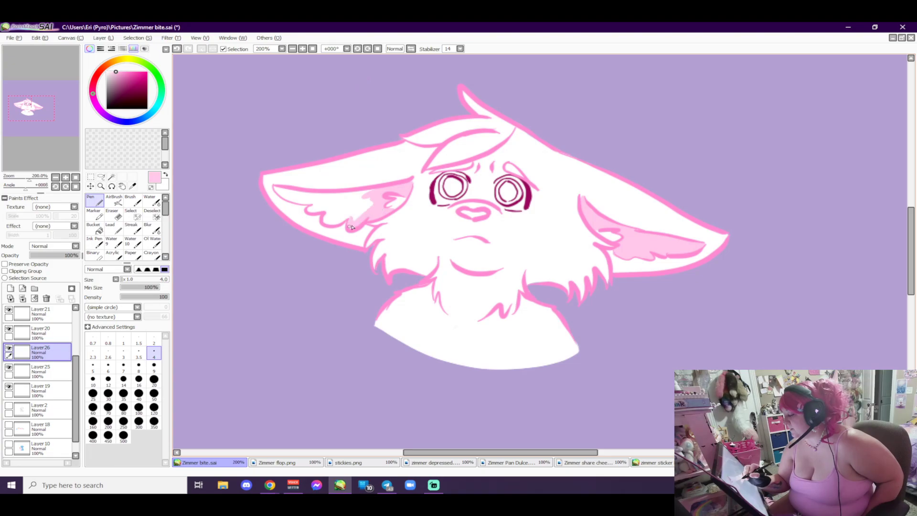
{"action": "key", "text": "ctrl+z"}
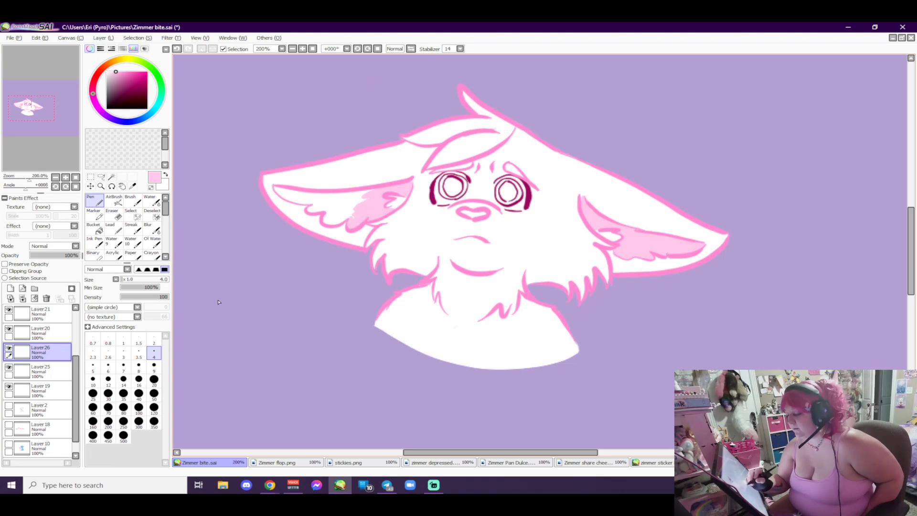
Step: Enlarge the pen to size 9 and fill the rest of the left inner ear with light pink, from the tip inward
{"action": "key", "text": "bracketright"}
{"action": "key", "text": "bracketright"}
{"action": "key", "text": "bracketright"}
{"action": "key", "text": "bracketright"}
{"action": "key", "text": "bracketright"}
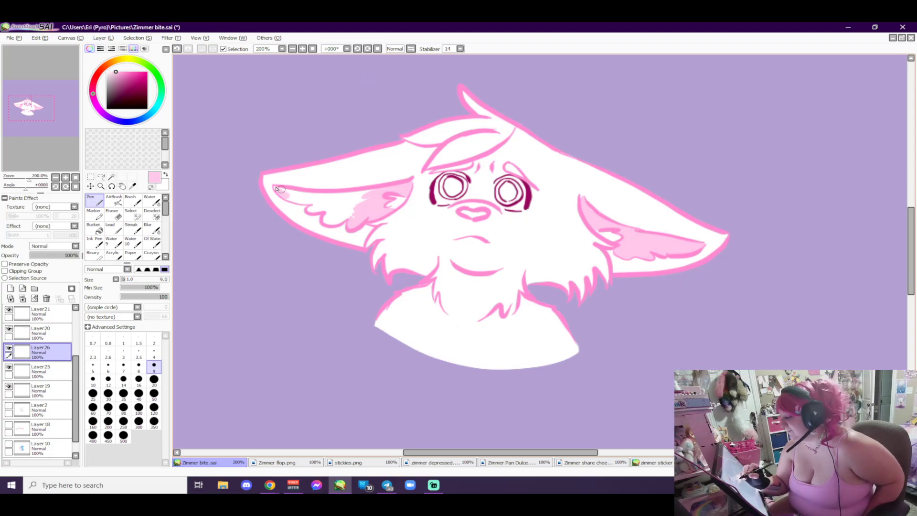
{"action": "left_click_drag", "start_coordinate": [276, 189], "coordinate": [310, 204]}
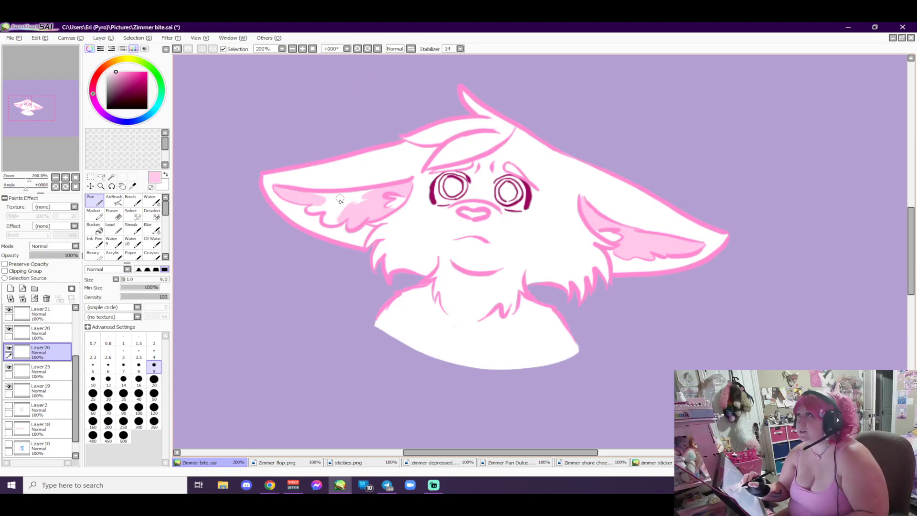
{"action": "left_click_drag", "start_coordinate": [340, 201], "coordinate": [338, 216]}
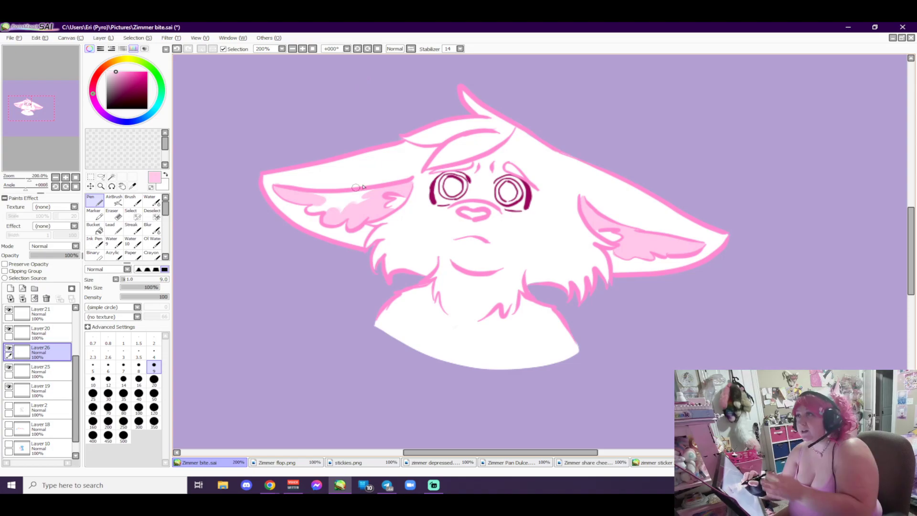
{"action": "left_click_drag", "start_coordinate": [348, 202], "coordinate": [319, 208]}
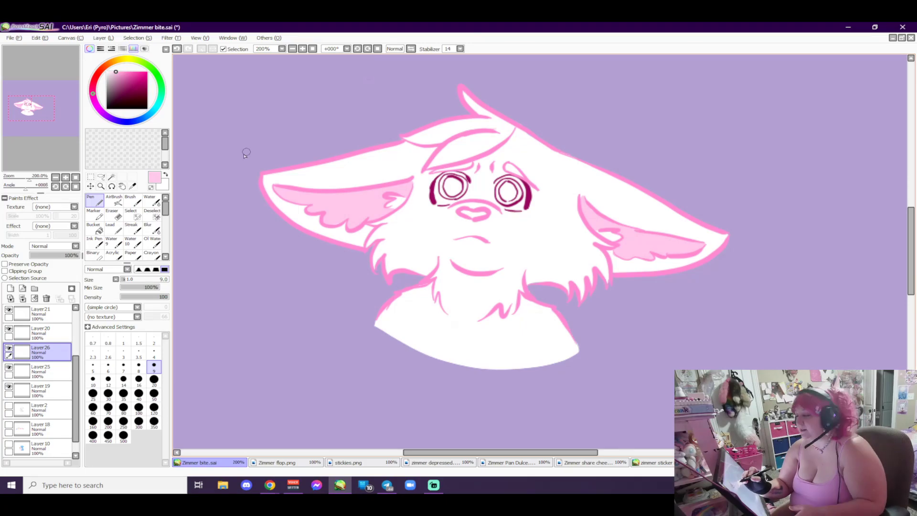
{"action": "left_click", "coordinate": [75, 319]}
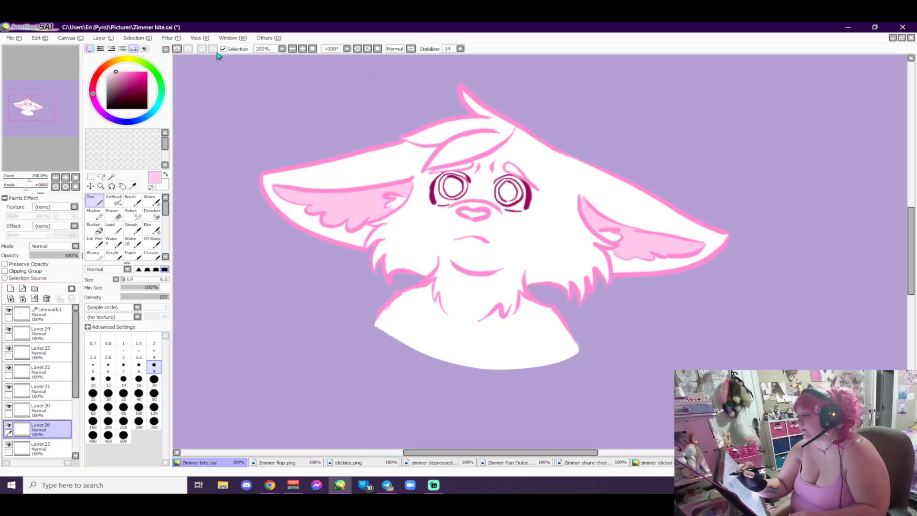
{"action": "scroll", "coordinate": [249, 75], "scroll_direction": "up", "scroll_amount": 1}
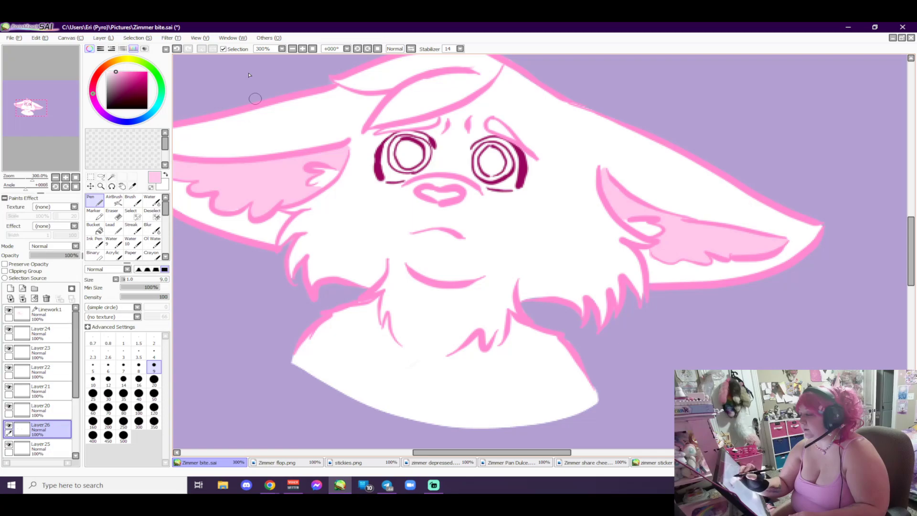
{"action": "scroll", "coordinate": [285, 209], "scroll_direction": "down", "scroll_amount": 1}
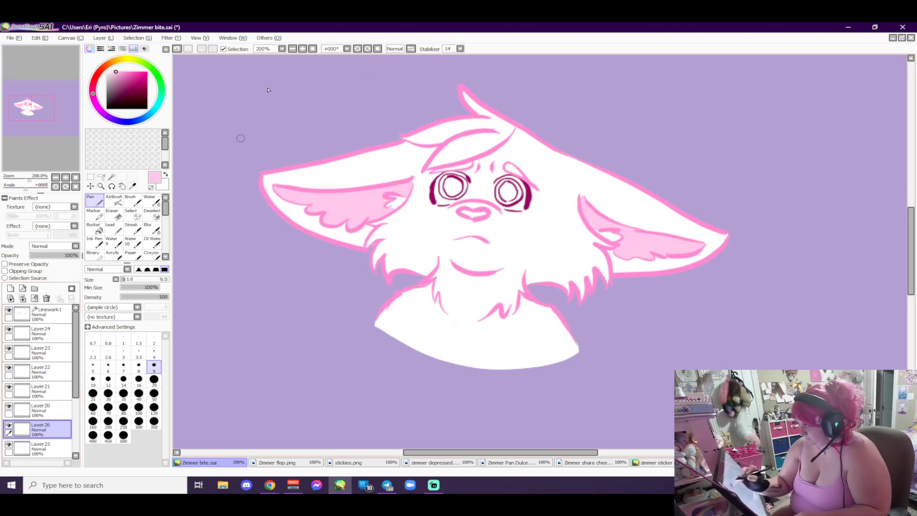
{"action": "key", "text": "ctrl+plus"}
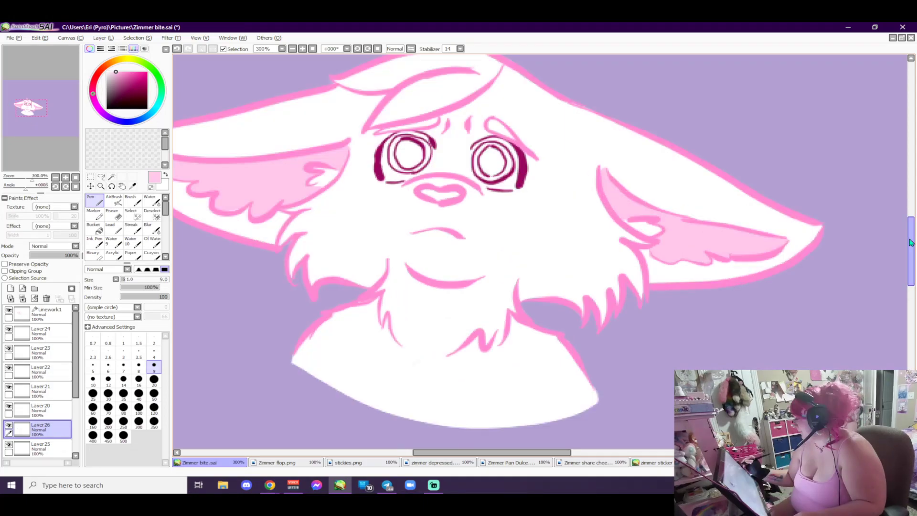
{"action": "left_click_drag", "start_coordinate": [910, 242], "coordinate": [911, 232]}
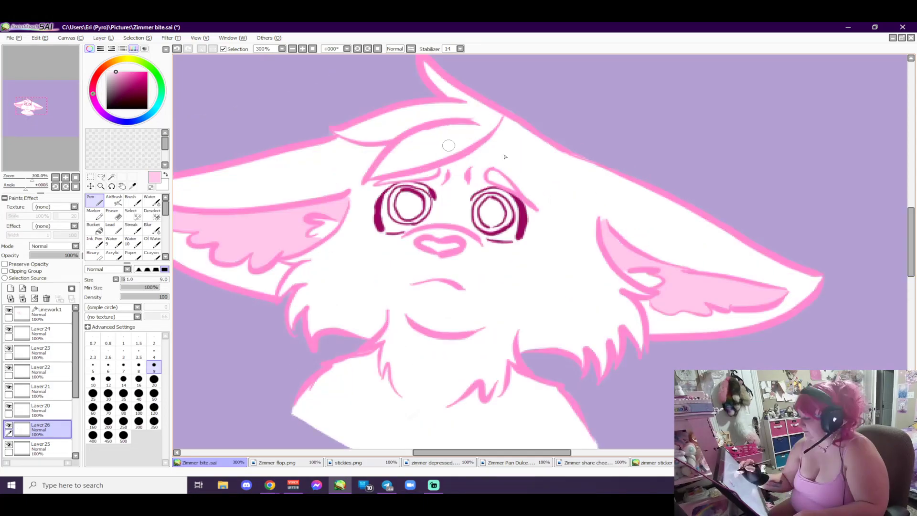
Step: Fill the irises of both eyes with the medium pink sampled from the linework, undoing a stray stroke
{"action": "left_click_drag", "start_coordinate": [403, 190], "coordinate": [397, 213]}
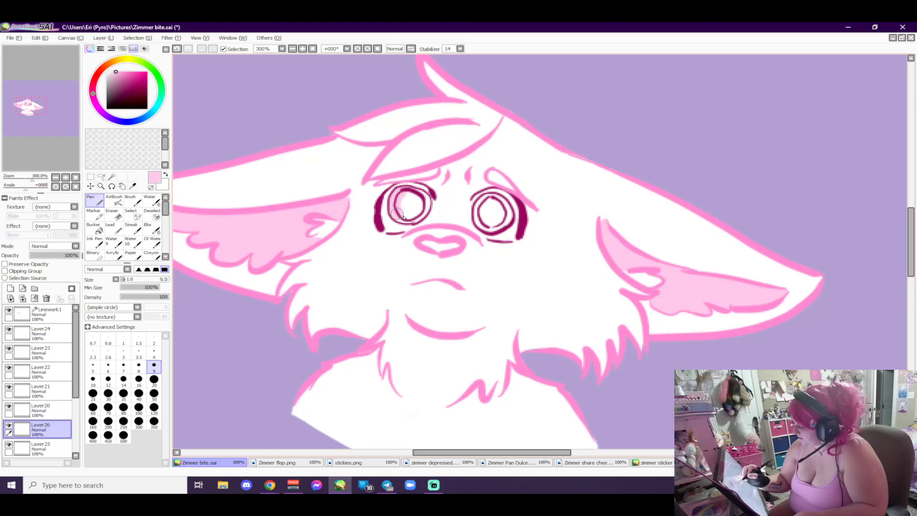
{"action": "left_click", "coordinate": [424, 173], "text": "alt"}
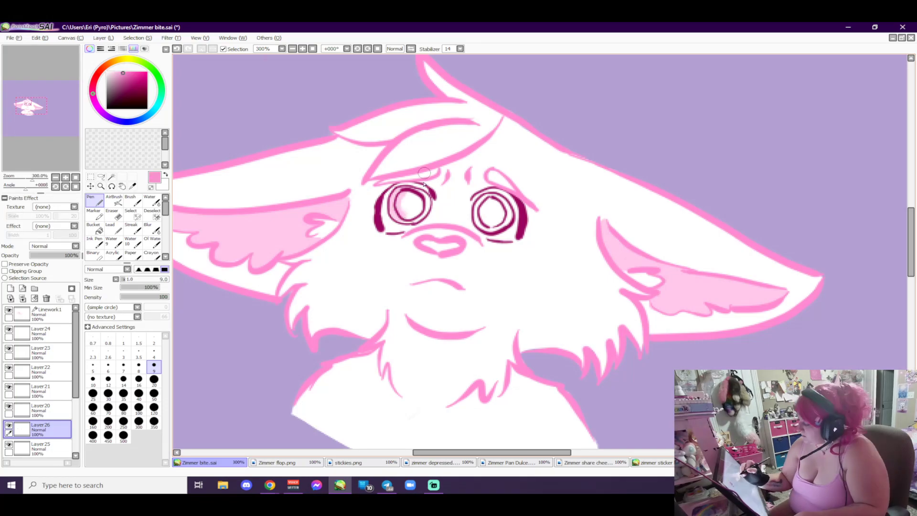
{"action": "mouse_move", "coordinate": [406, 189]}
{"action": "left_mouse_down"}
{"action": "mouse_move", "coordinate": [398, 210]}
{"action": "mouse_move", "coordinate": [419, 216]}
{"action": "mouse_move", "coordinate": [404, 206]}
{"action": "left_mouse_up"}
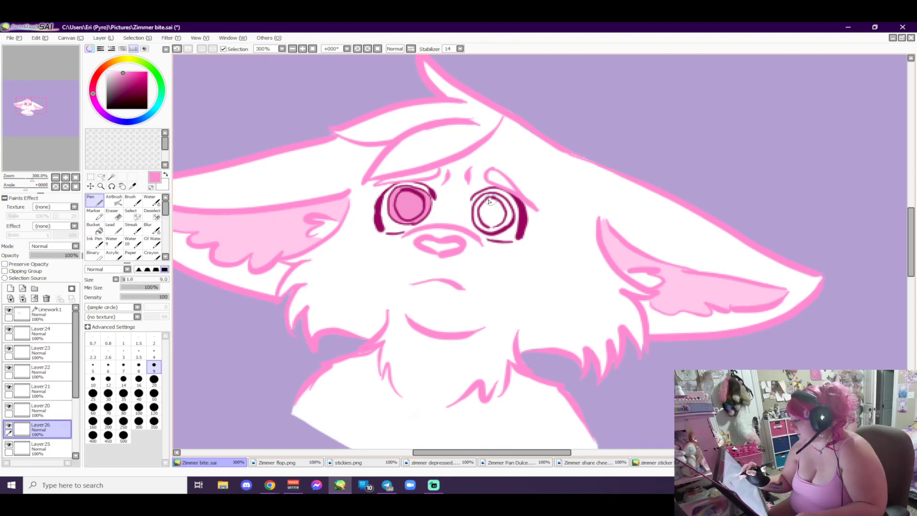
{"action": "left_click_drag", "start_coordinate": [490, 201], "coordinate": [490, 221]}
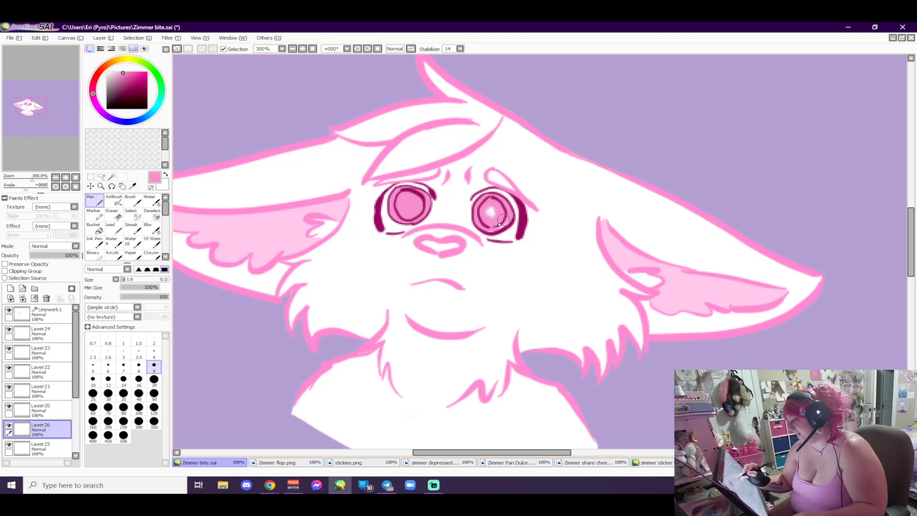
{"action": "key", "text": "ctrl+z"}
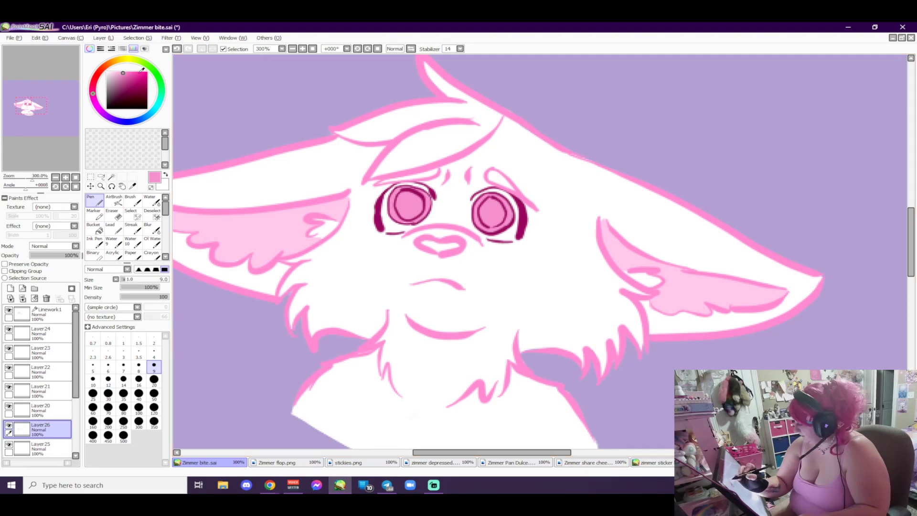
Step: Paint the pupils of both eyes dark maroon with the size 9 pen
{"action": "left_click", "coordinate": [145, 91]}
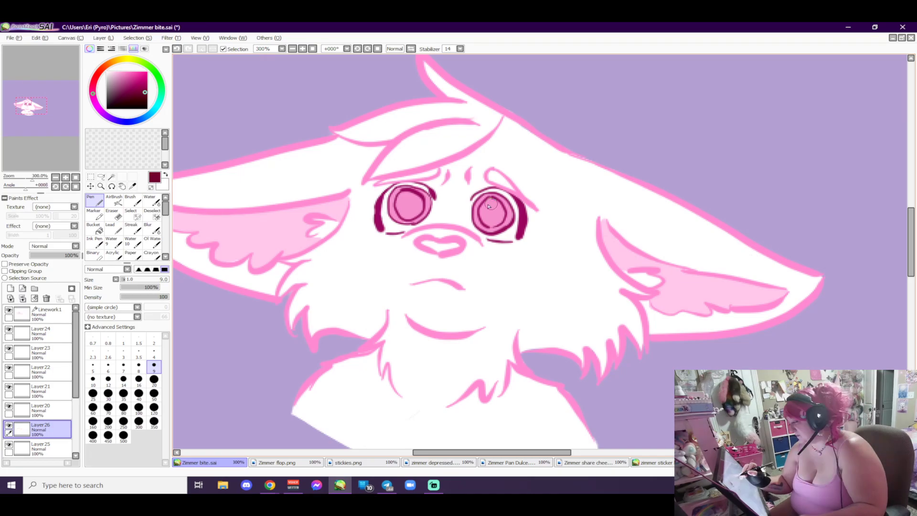
{"action": "left_click_drag", "start_coordinate": [488, 205], "coordinate": [493, 210]}
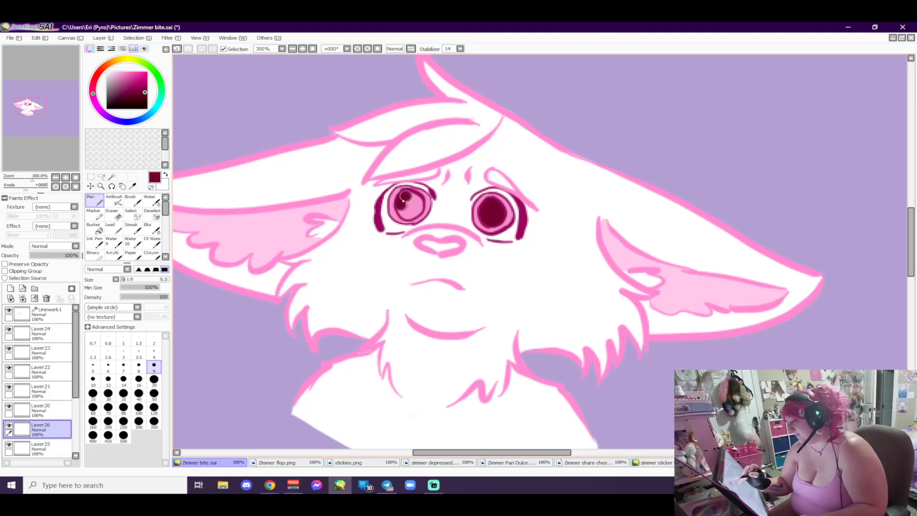
{"action": "mouse_move", "coordinate": [404, 201]}
{"action": "left_mouse_down"}
{"action": "mouse_move", "coordinate": [409, 216]}
{"action": "mouse_move", "coordinate": [405, 203]}
{"action": "left_mouse_up"}
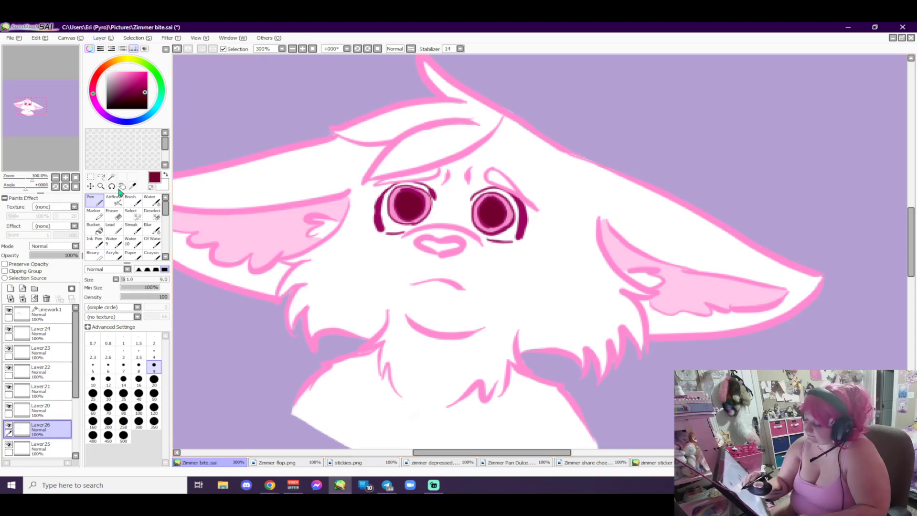
Step: On the Linework1 layer, paint a round pale pink highlight in the upper part of each eye with a size 4 pen
{"action": "left_click", "coordinate": [48, 312]}
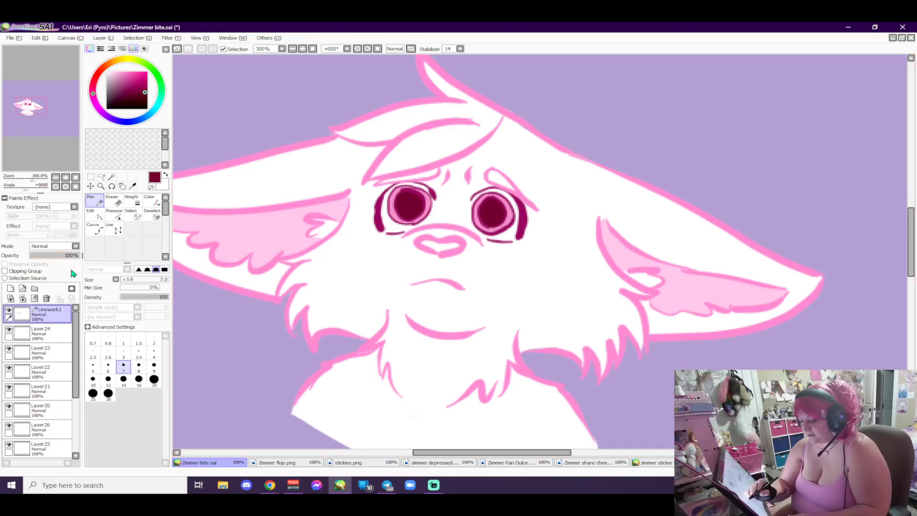
{"action": "left_click", "coordinate": [108, 132]}
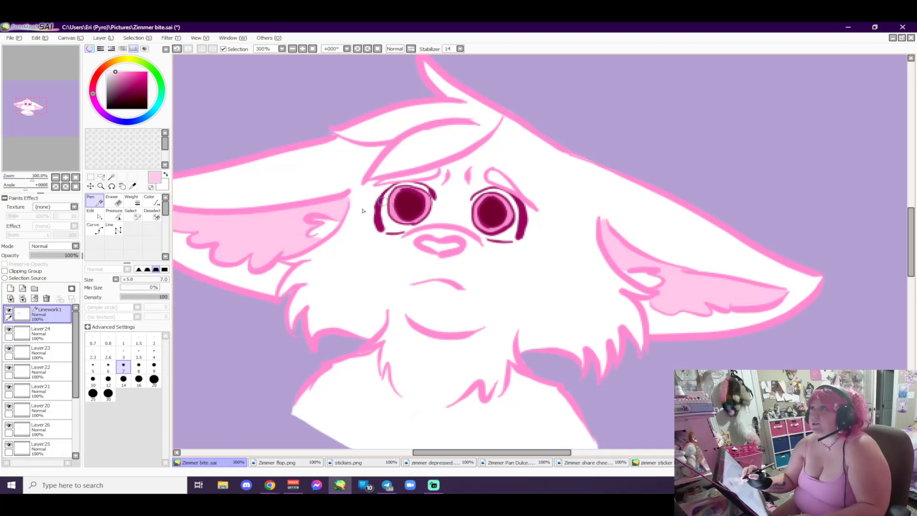
{"action": "left_click", "coordinate": [154, 353]}
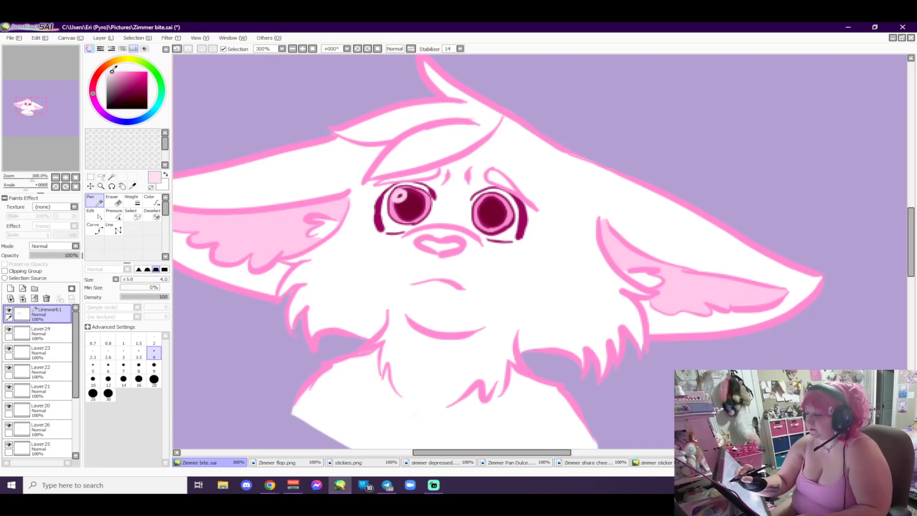
{"action": "mouse_move", "coordinate": [396, 192]}
{"action": "left_mouse_down"}
{"action": "mouse_move", "coordinate": [406, 200]}
{"action": "mouse_move", "coordinate": [395, 203]}
{"action": "mouse_move", "coordinate": [410, 195]}
{"action": "left_mouse_up"}
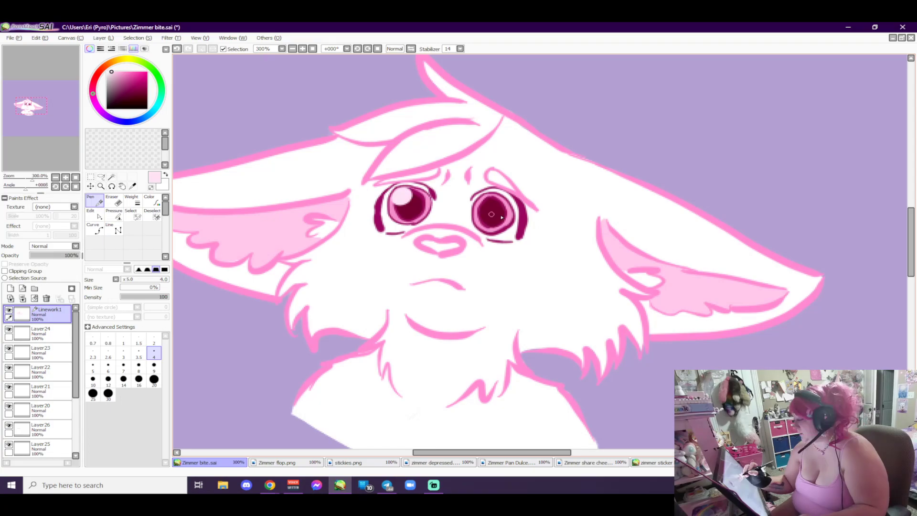
{"action": "mouse_move", "coordinate": [490, 202]}
{"action": "left_mouse_down"}
{"action": "mouse_move", "coordinate": [481, 206]}
{"action": "mouse_move", "coordinate": [489, 202]}
{"action": "left_mouse_up"}
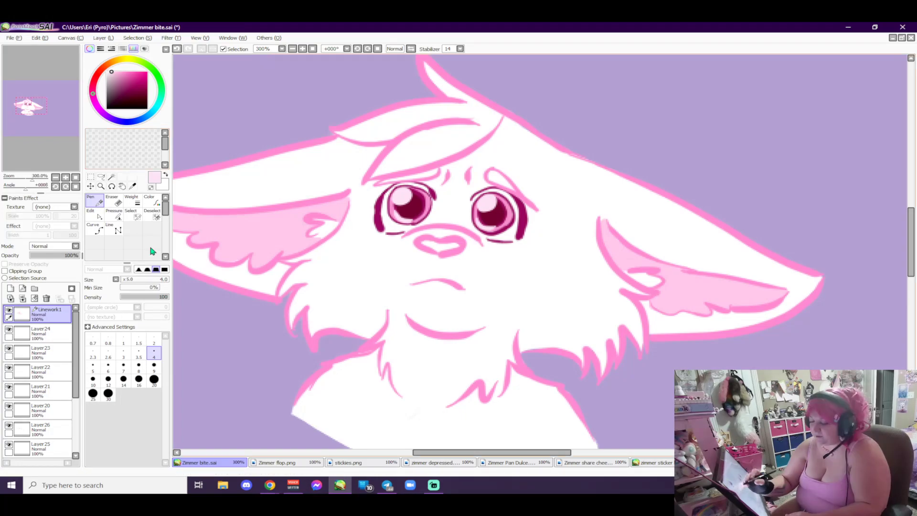
Step: On Layer22, paint the topmost hair tuft light pink and the lock below it light yellow with the size 9 pen
{"action": "left_click", "coordinate": [41, 370]}
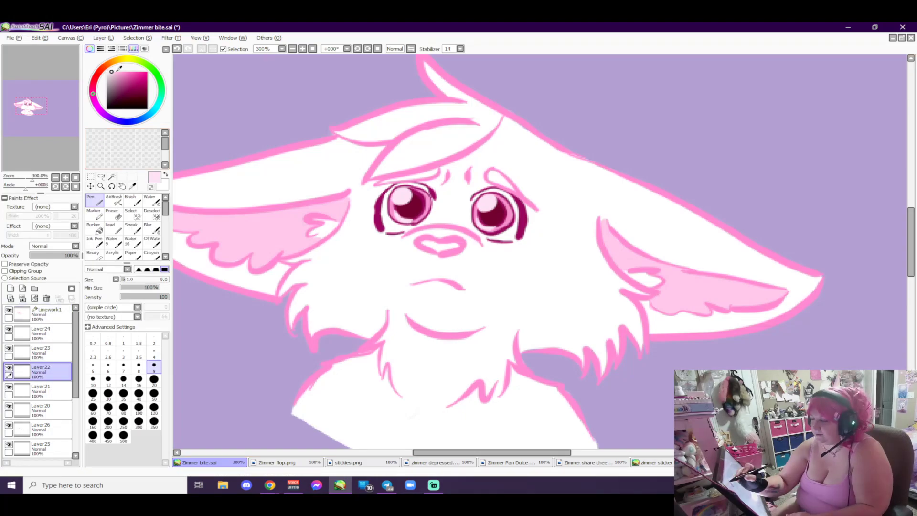
{"action": "left_click", "coordinate": [117, 72]}
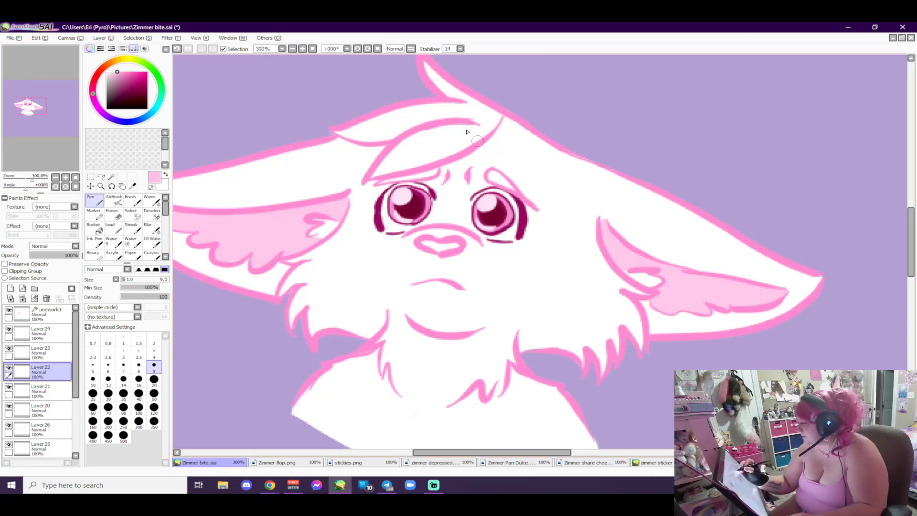
{"action": "mouse_move", "coordinate": [428, 71]}
{"action": "left_mouse_down"}
{"action": "mouse_move", "coordinate": [451, 94]}
{"action": "mouse_move", "coordinate": [497, 114]}
{"action": "left_mouse_up"}
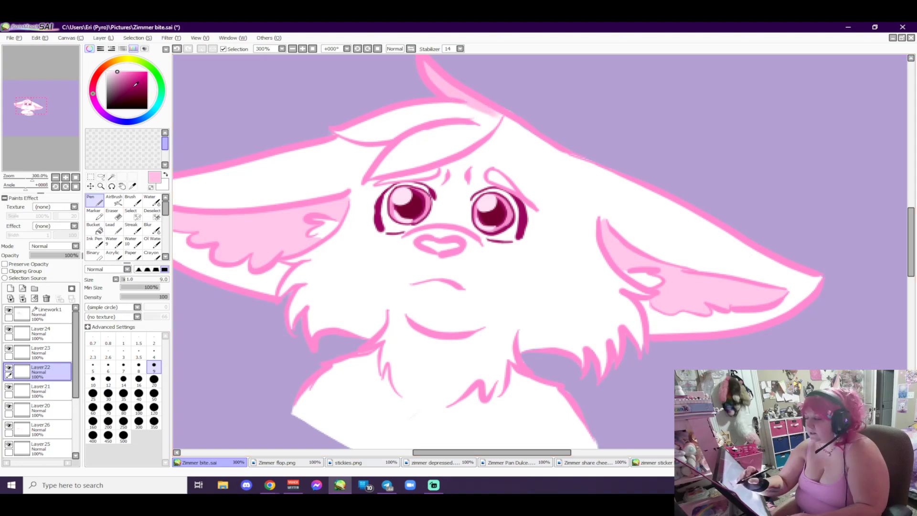
{"action": "left_click", "coordinate": [125, 59]}
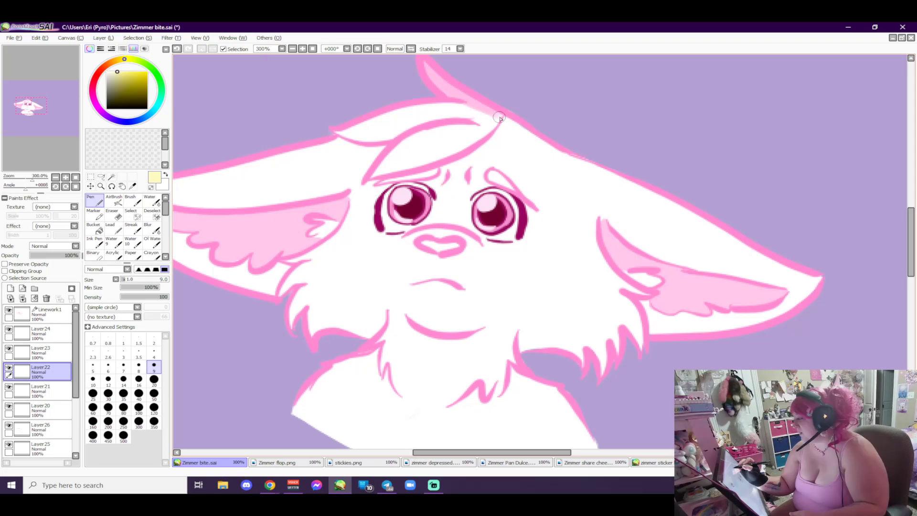
{"action": "mouse_move", "coordinate": [499, 117]}
{"action": "left_mouse_down"}
{"action": "mouse_move", "coordinate": [386, 122]}
{"action": "mouse_move", "coordinate": [375, 136]}
{"action": "mouse_move", "coordinate": [487, 119]}
{"action": "left_mouse_up"}
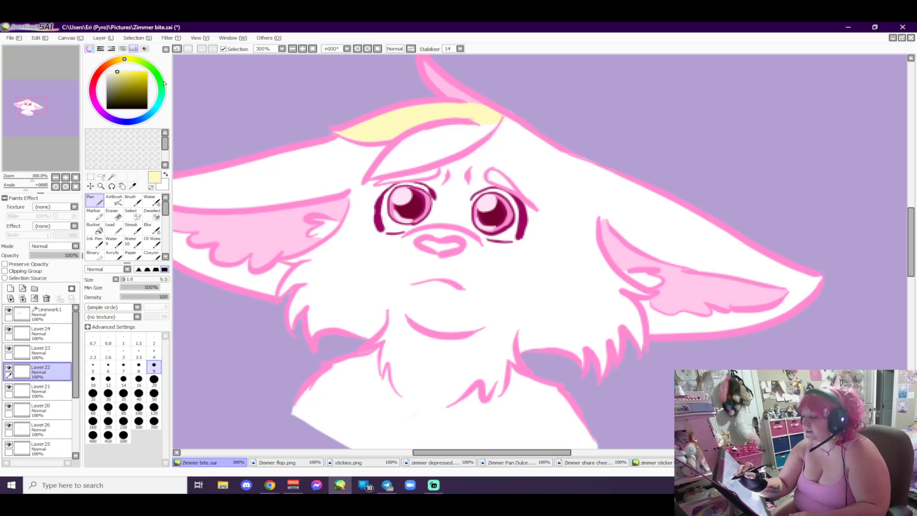
Step: Paint the front hair lock light blue and blur its root into the yellow lock with the size 9 Blur tool
{"action": "left_click", "coordinate": [158, 77]}
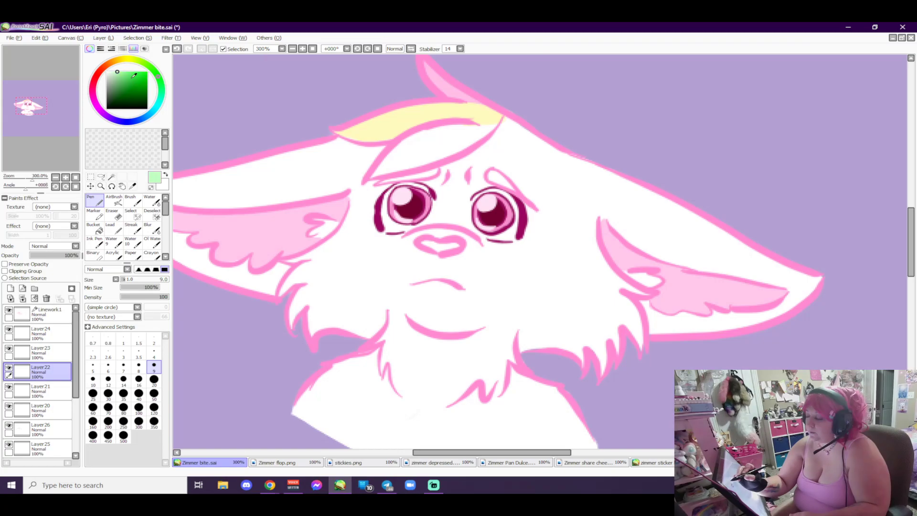
{"action": "left_click", "coordinate": [130, 70]}
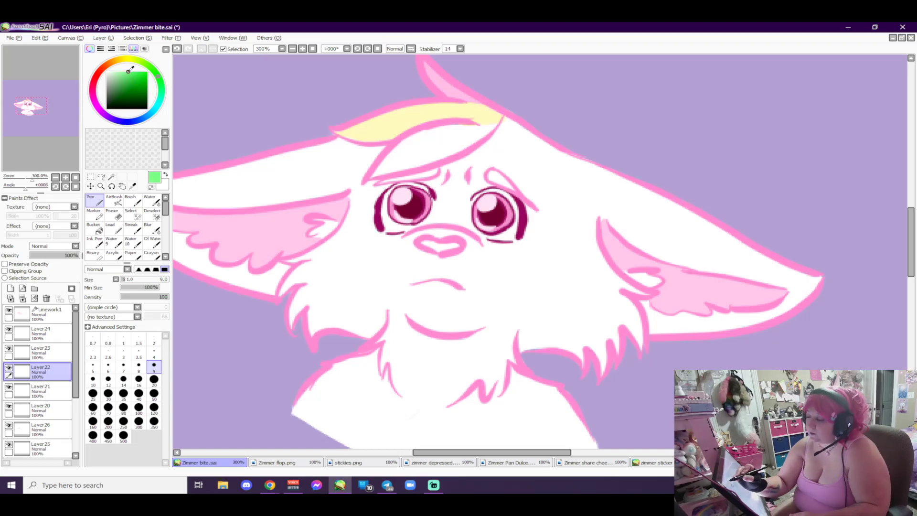
{"action": "left_click", "coordinate": [156, 109]}
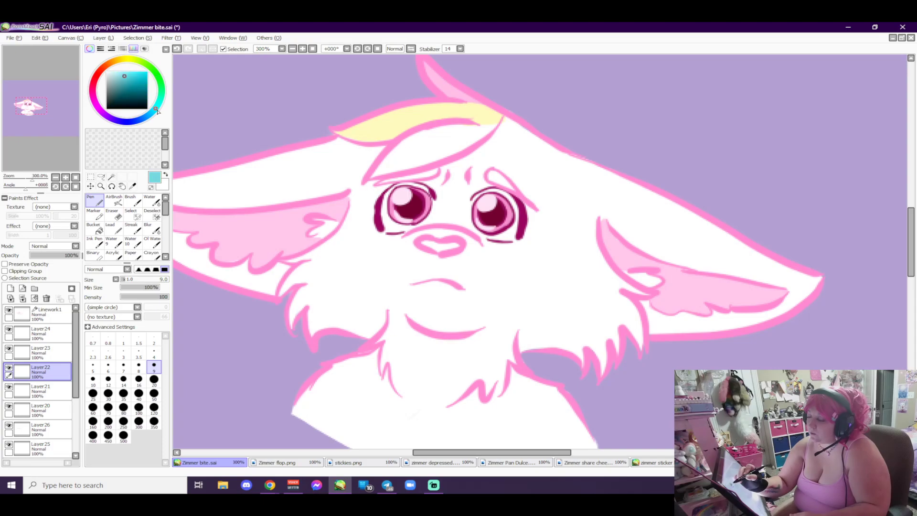
{"action": "left_click", "coordinate": [132, 73]}
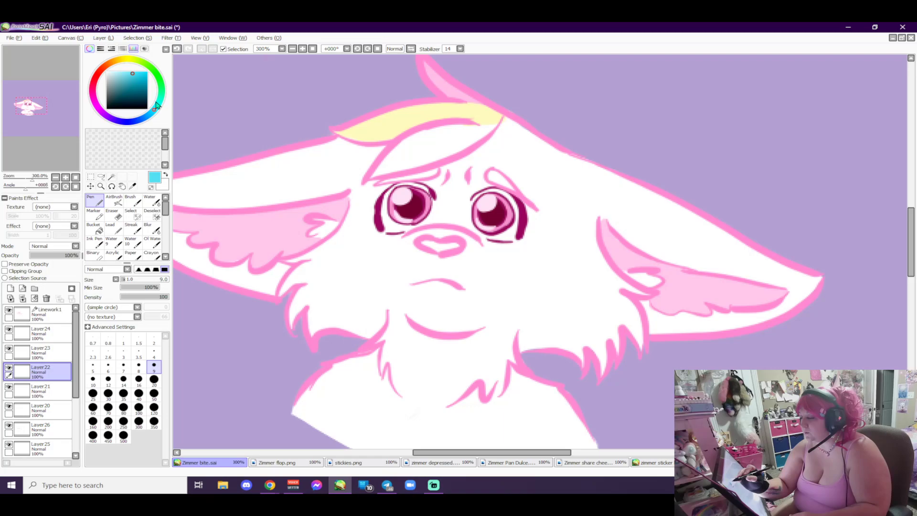
{"action": "left_click", "coordinate": [144, 117]}
{"action": "left_click", "coordinate": [117, 74]}
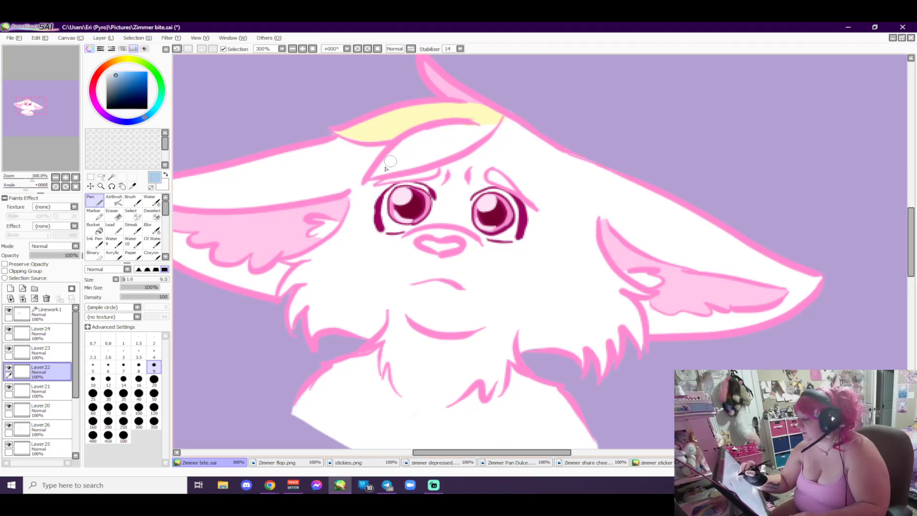
{"action": "left_click_drag", "start_coordinate": [378, 173], "coordinate": [499, 120]}
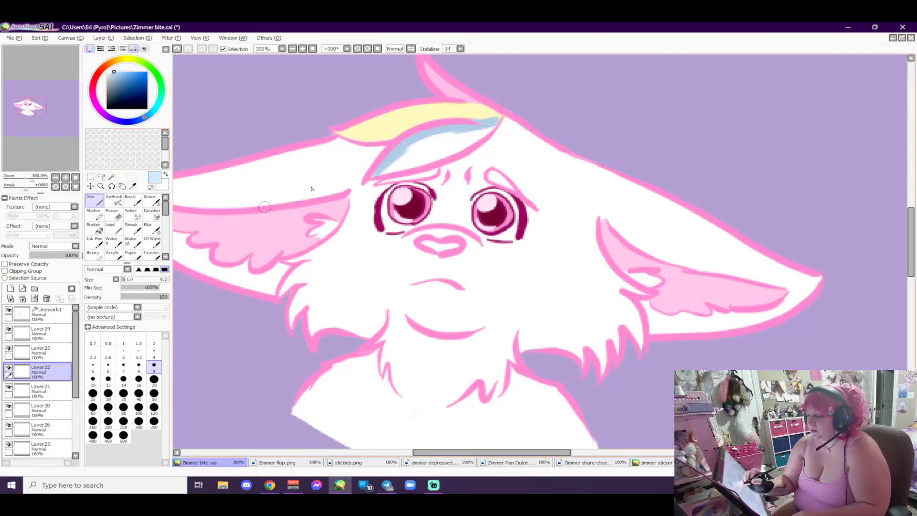
{"action": "mouse_move", "coordinate": [380, 168]}
{"action": "left_mouse_down"}
{"action": "mouse_move", "coordinate": [415, 145]}
{"action": "mouse_move", "coordinate": [430, 144]}
{"action": "mouse_move", "coordinate": [392, 165]}
{"action": "mouse_move", "coordinate": [497, 119]}
{"action": "left_mouse_up"}
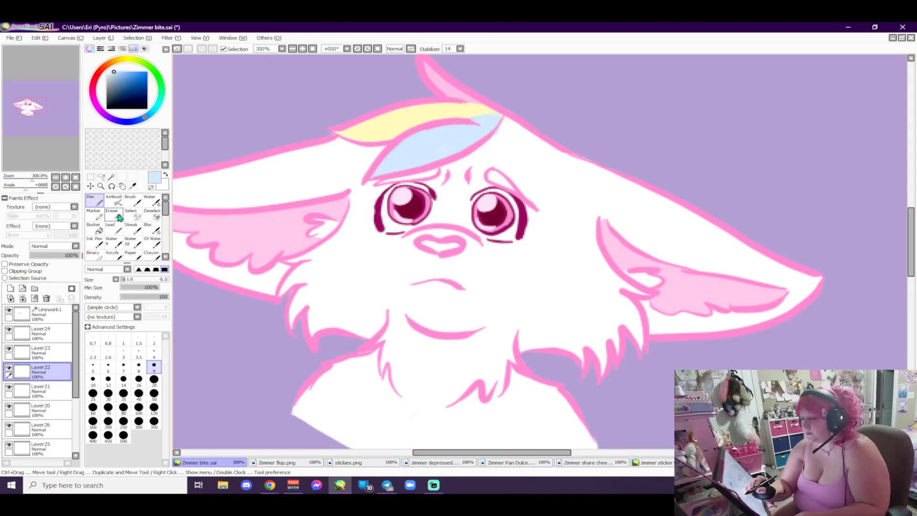
{"action": "left_click", "coordinate": [156, 230]}
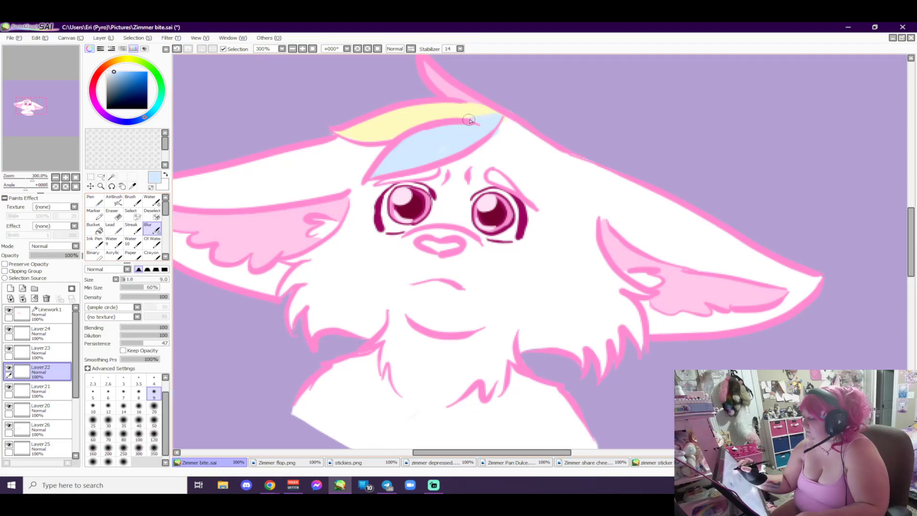
{"action": "left_click_drag", "start_coordinate": [469, 121], "coordinate": [492, 115]}
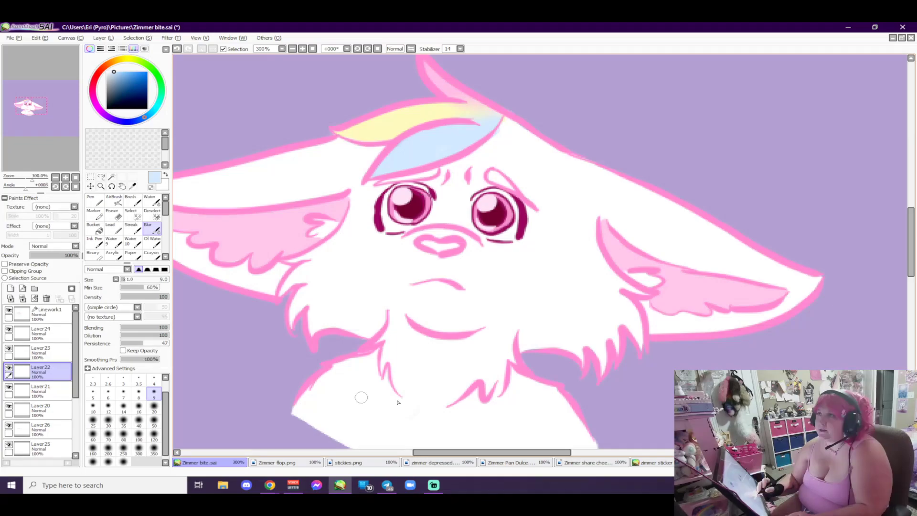
Step: Fill both eyebrows and the nose with light pink using a size 4 pen on Layer22
{"action": "left_click_drag", "start_coordinate": [495, 453], "coordinate": [471, 453]}
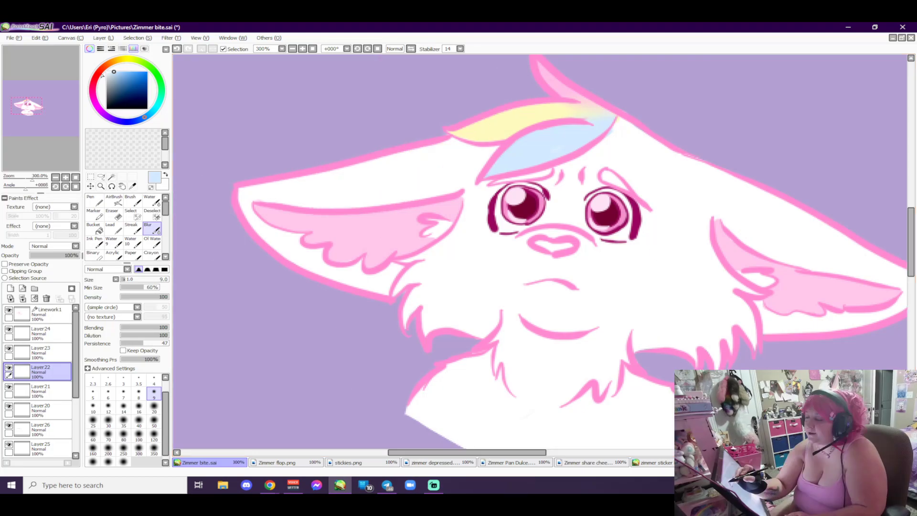
{"action": "left_click", "coordinate": [95, 80]}
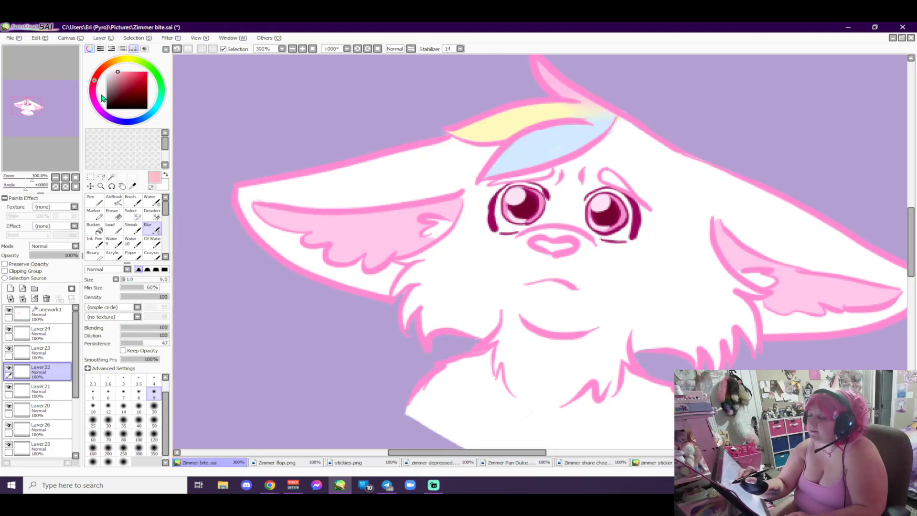
{"action": "left_click", "coordinate": [93, 85]}
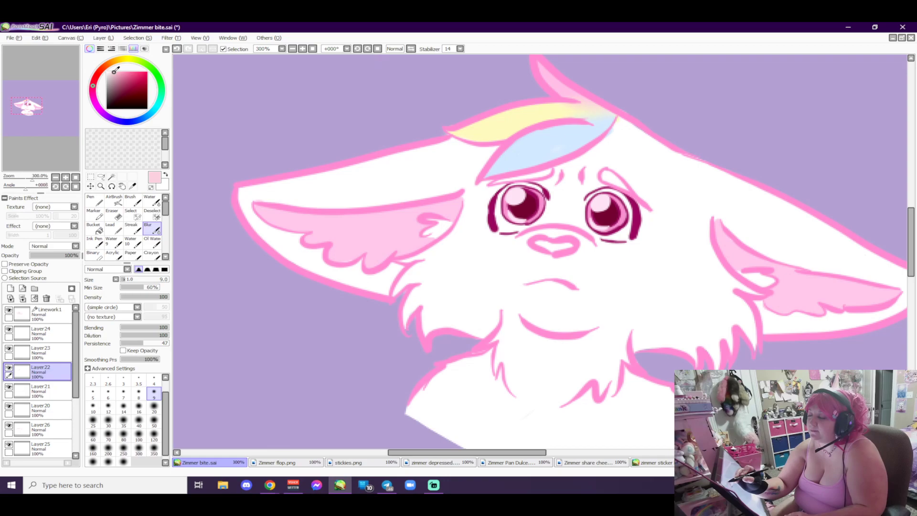
{"action": "left_click", "coordinate": [96, 93]}
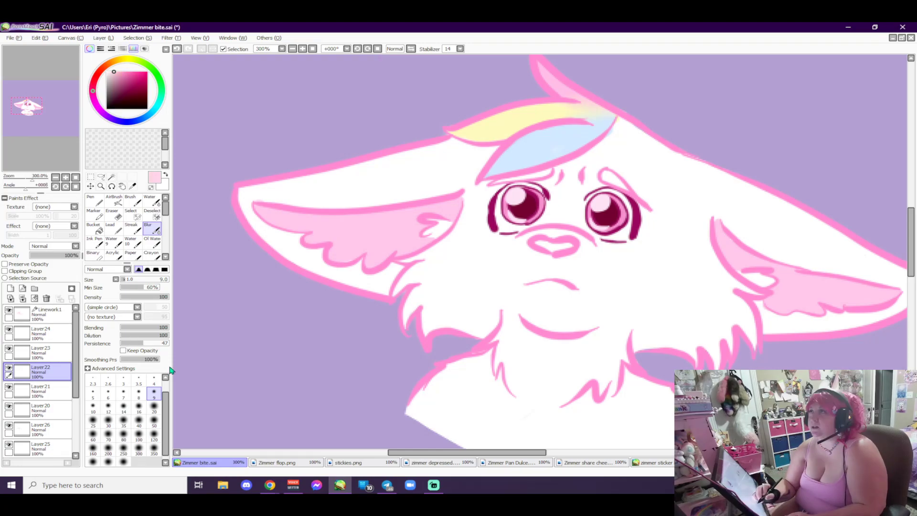
{"action": "left_click", "coordinate": [98, 202]}
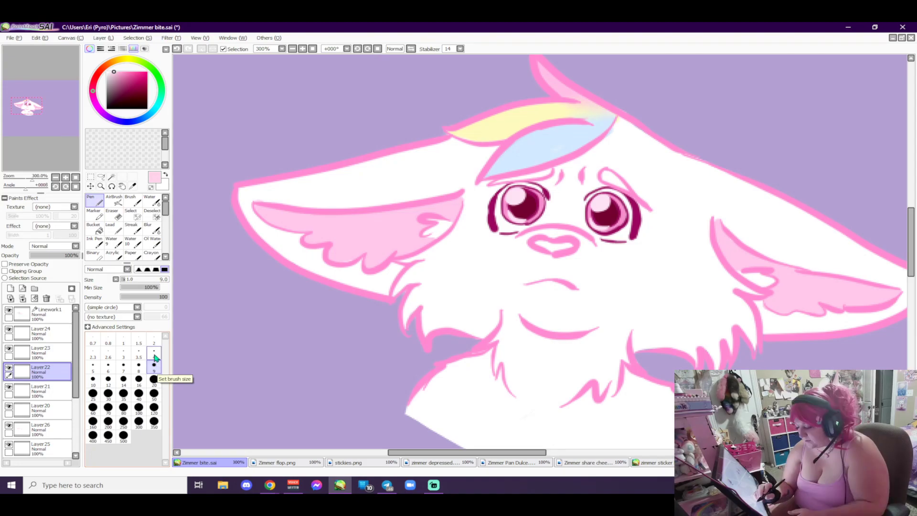
{"action": "left_click", "coordinate": [154, 353]}
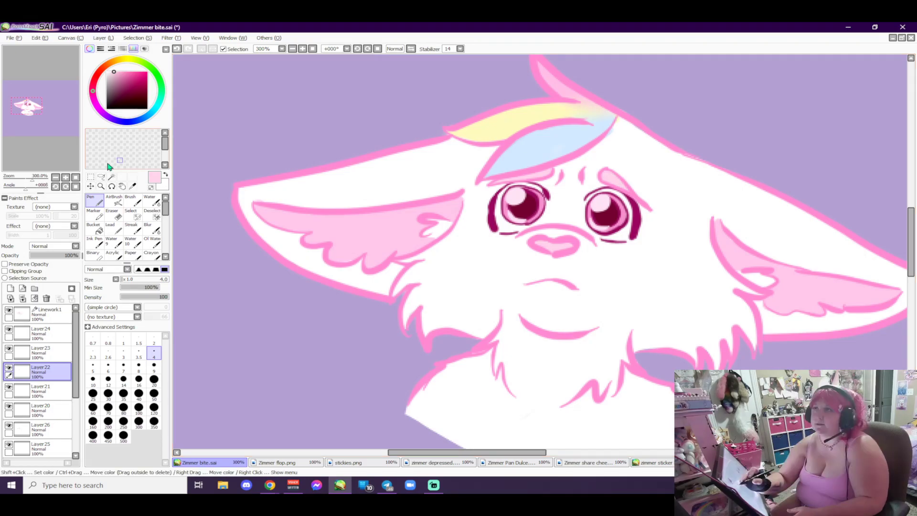
Step: On the Linework1 layer, draw a curved red ring around the left ear's tip with a size 7 pen
{"action": "key", "text": "Up"}
{"action": "key", "text": "Up"}
{"action": "key", "text": "Up"}
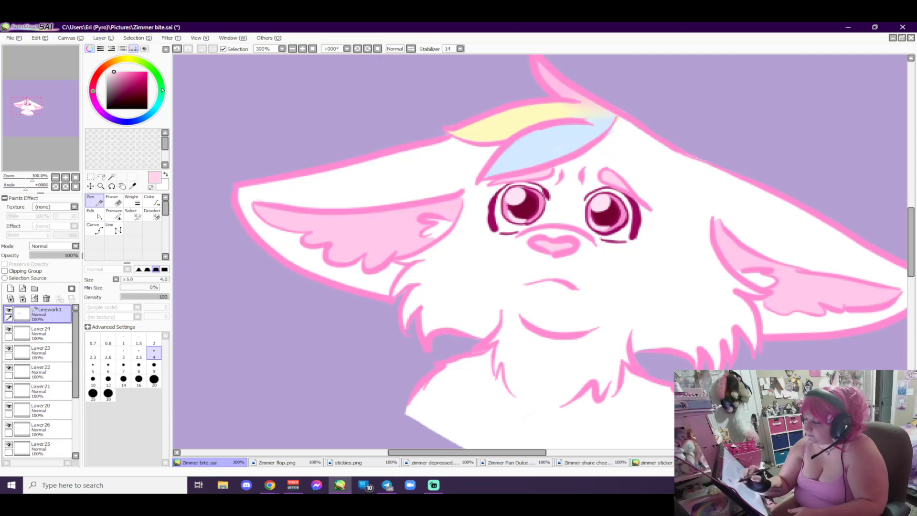
{"action": "left_click", "coordinate": [96, 79]}
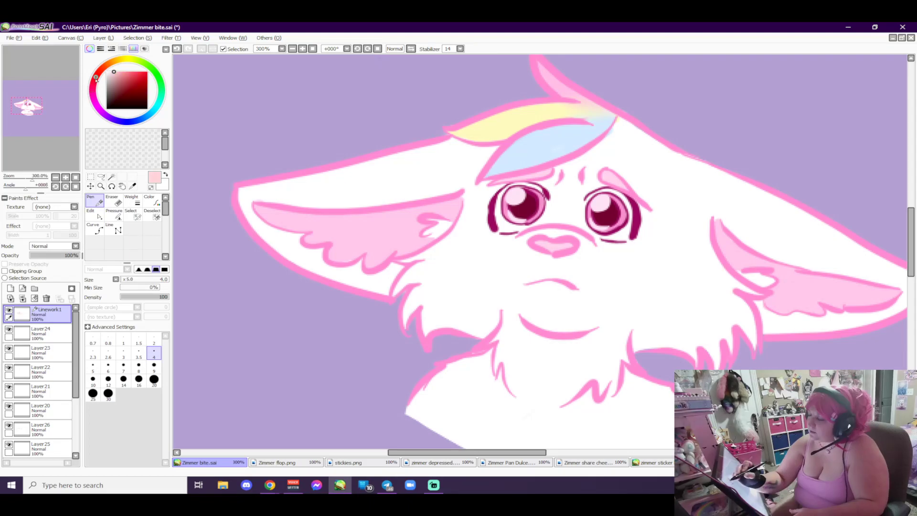
{"action": "left_click_drag", "start_coordinate": [96, 78], "coordinate": [96, 83]}
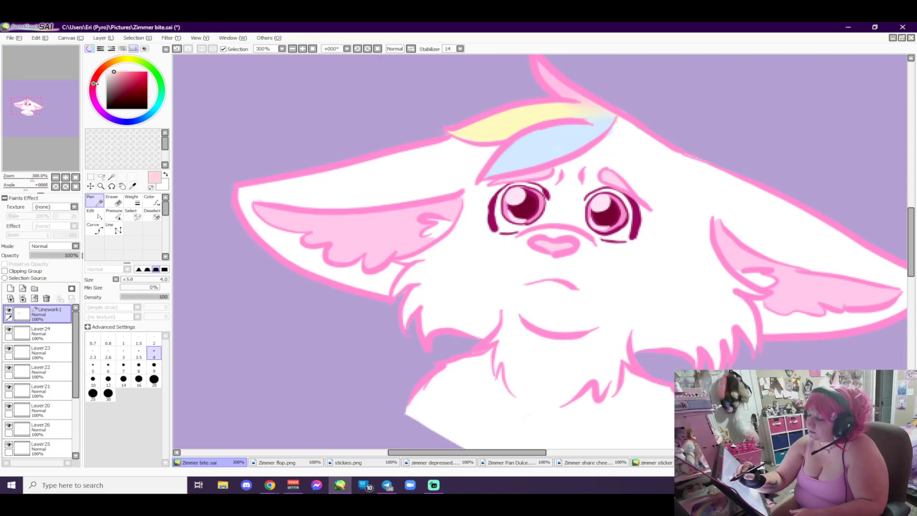
{"action": "left_click", "coordinate": [147, 71]}
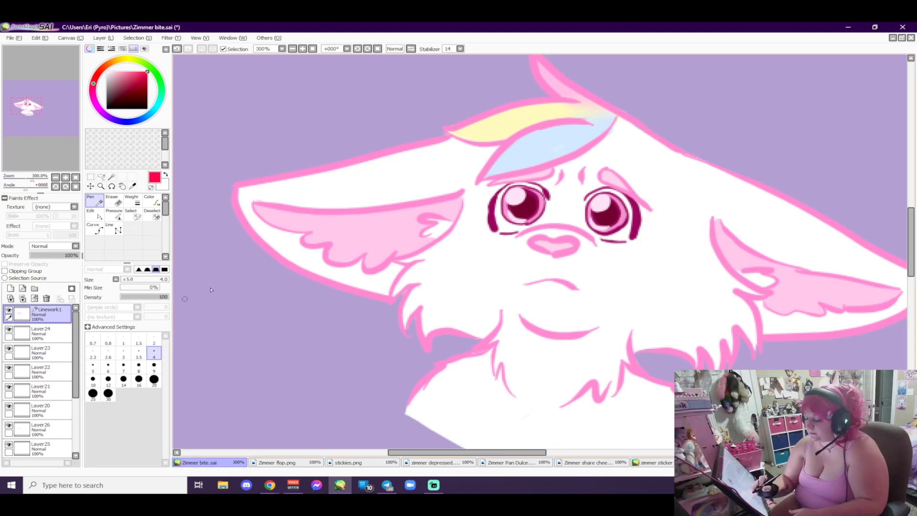
{"action": "left_click", "coordinate": [109, 367]}
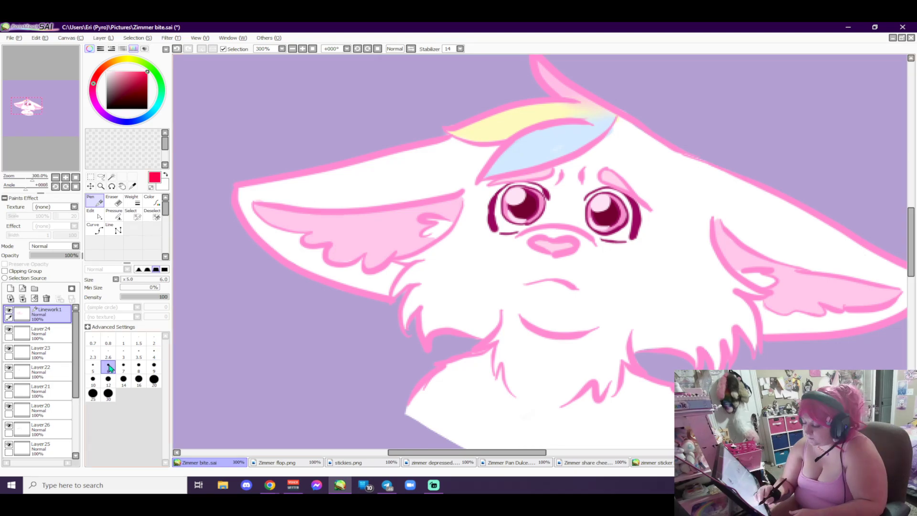
{"action": "left_click", "coordinate": [123, 367]}
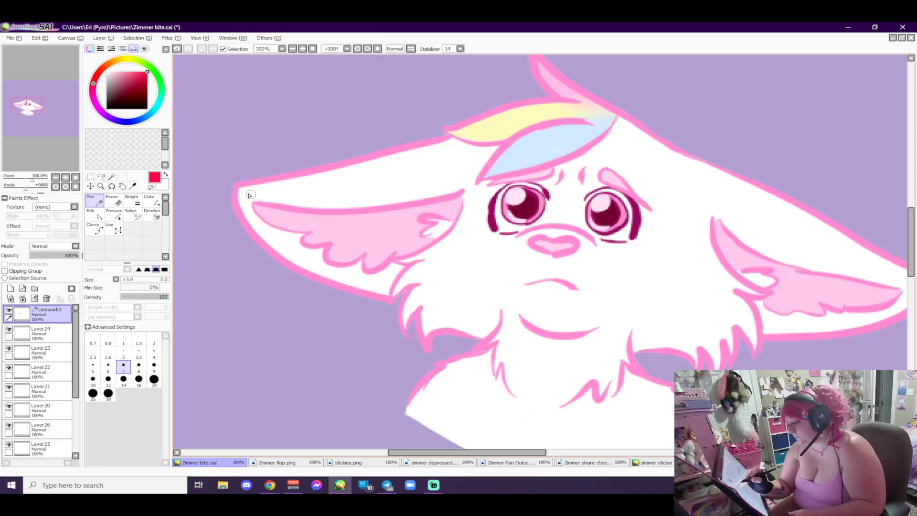
{"action": "left_click_drag", "start_coordinate": [238, 221], "coordinate": [245, 196]}
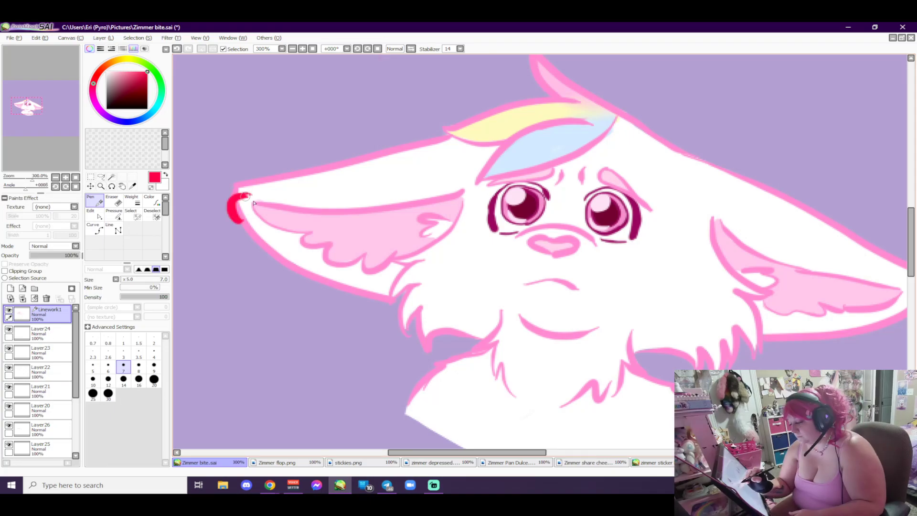
Step: Draw an orange ring and a yellow ring beside the red one along the left ear's lower edge
{"action": "left_click", "coordinate": [111, 62]}
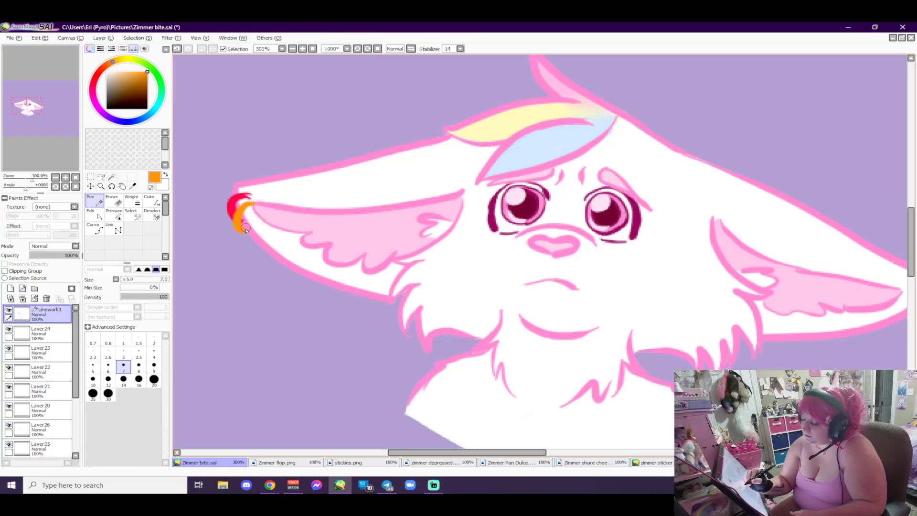
{"action": "left_click_drag", "start_coordinate": [246, 230], "coordinate": [237, 237]}
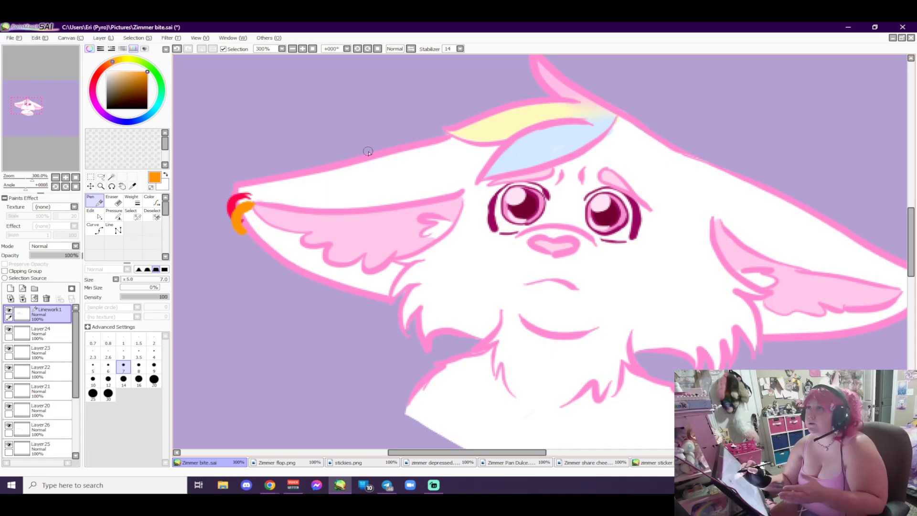
{"action": "left_click", "coordinate": [123, 60]}
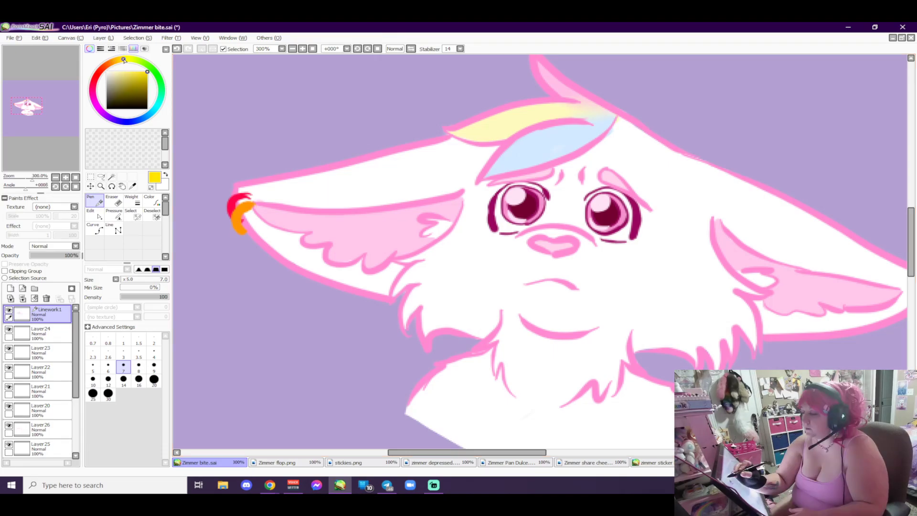
{"action": "left_click_drag", "start_coordinate": [260, 211], "coordinate": [249, 240]}
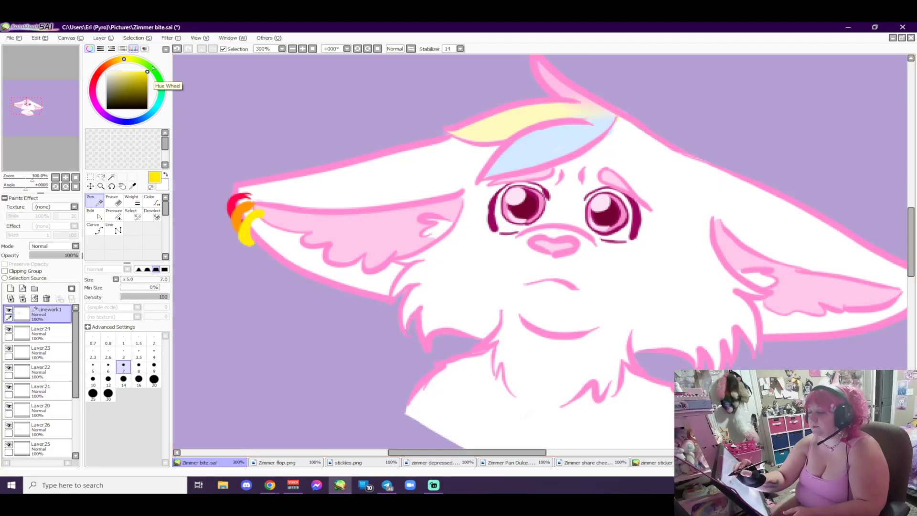
Step: Add a green ring and a light blue ring to the row of rings on the left ear
{"action": "left_click_drag", "start_coordinate": [153, 68], "coordinate": [158, 77]}
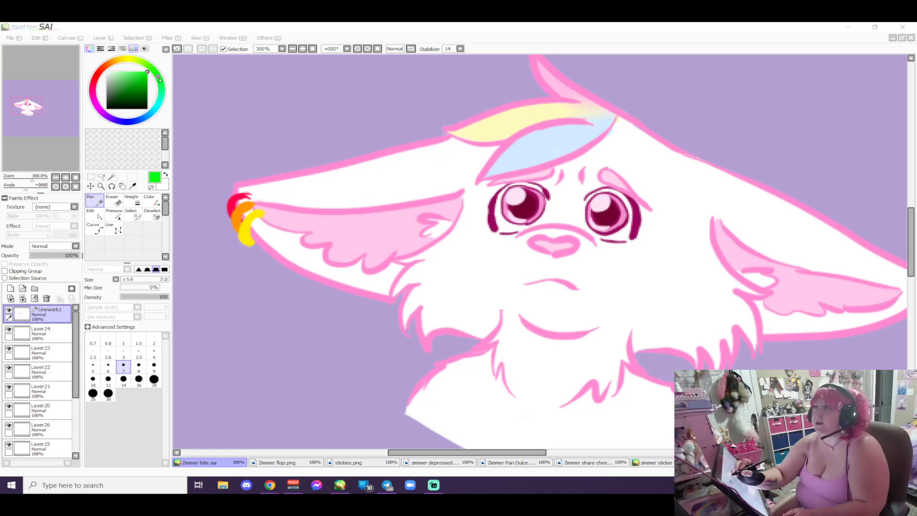
{"action": "left_click", "coordinate": [161, 82]}
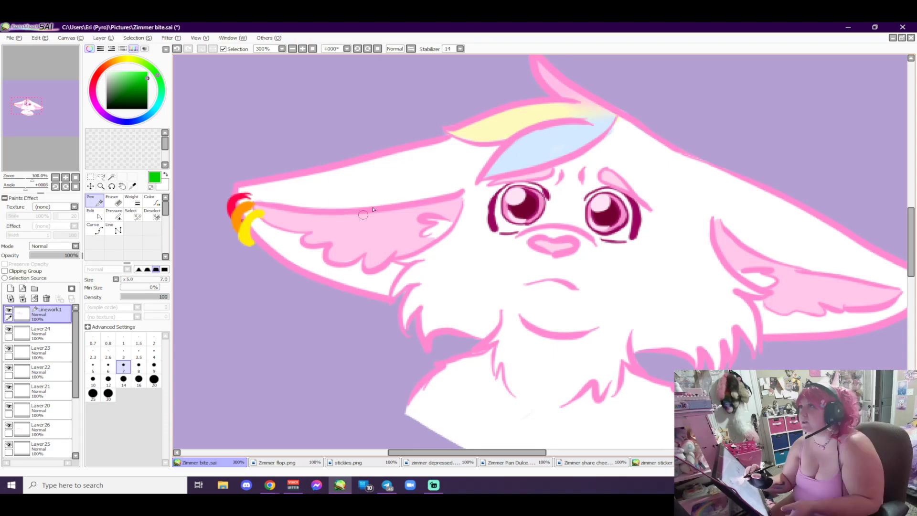
{"action": "mouse_move", "coordinate": [272, 223]}
{"action": "left_mouse_down"}
{"action": "mouse_move", "coordinate": [257, 234]}
{"action": "mouse_move", "coordinate": [259, 254]}
{"action": "left_mouse_up"}
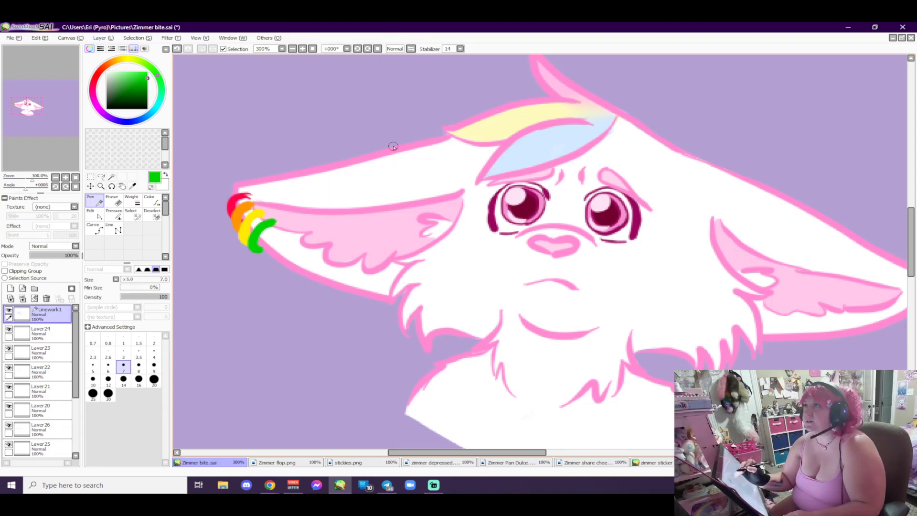
{"action": "left_click", "coordinate": [150, 115]}
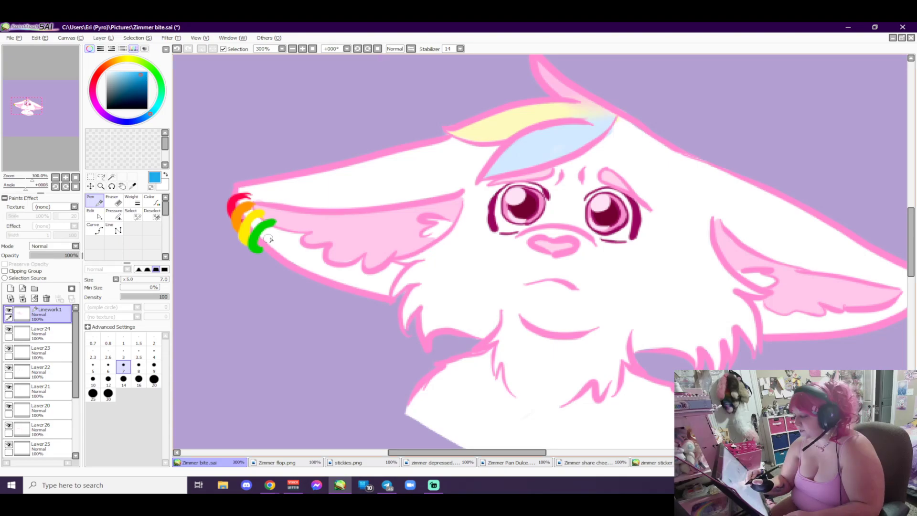
{"action": "left_click_drag", "start_coordinate": [282, 231], "coordinate": [270, 260]}
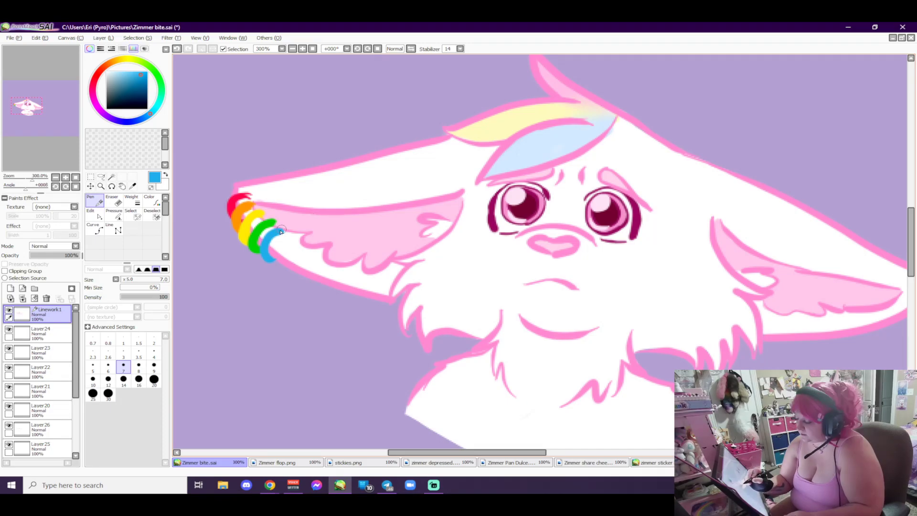
{"action": "left_click_drag", "start_coordinate": [281, 231], "coordinate": [271, 261]}
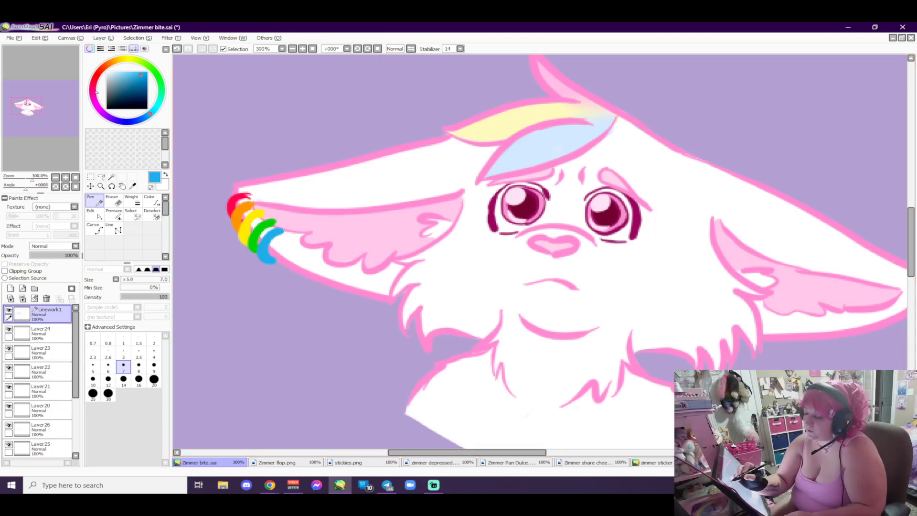
Step: Draw a purple bar piercing across the left ear, with a round ball near each edge and a straight bar across the inner ear
{"action": "left_click", "coordinate": [94, 97]}
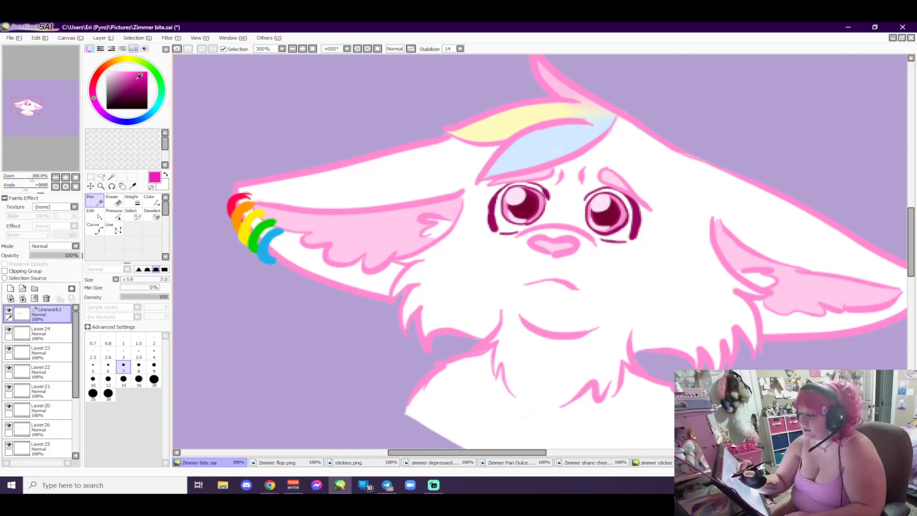
{"action": "left_click", "coordinate": [99, 109]}
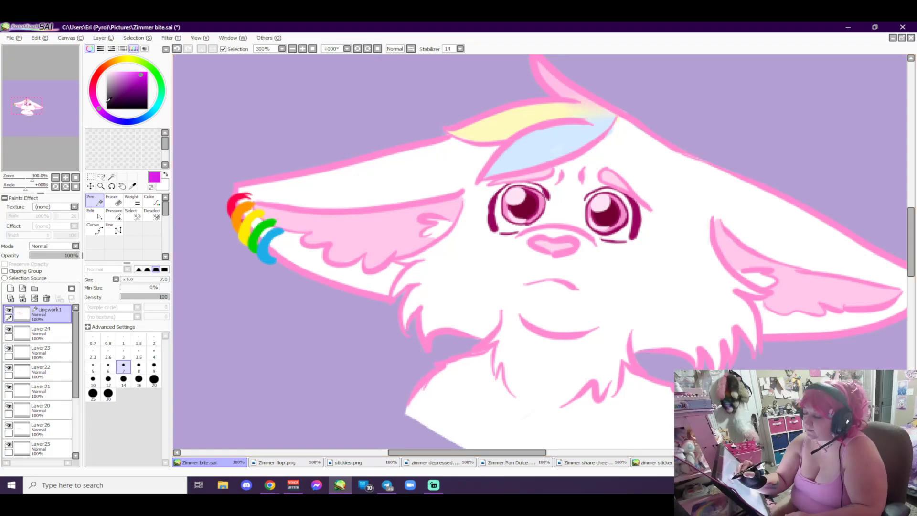
{"action": "left_click", "coordinate": [104, 113]}
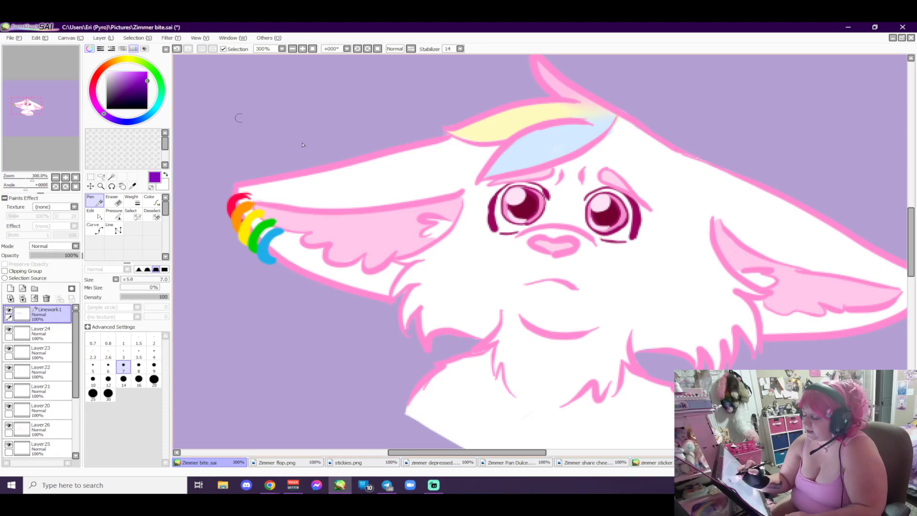
{"action": "left_click", "coordinate": [339, 172]}
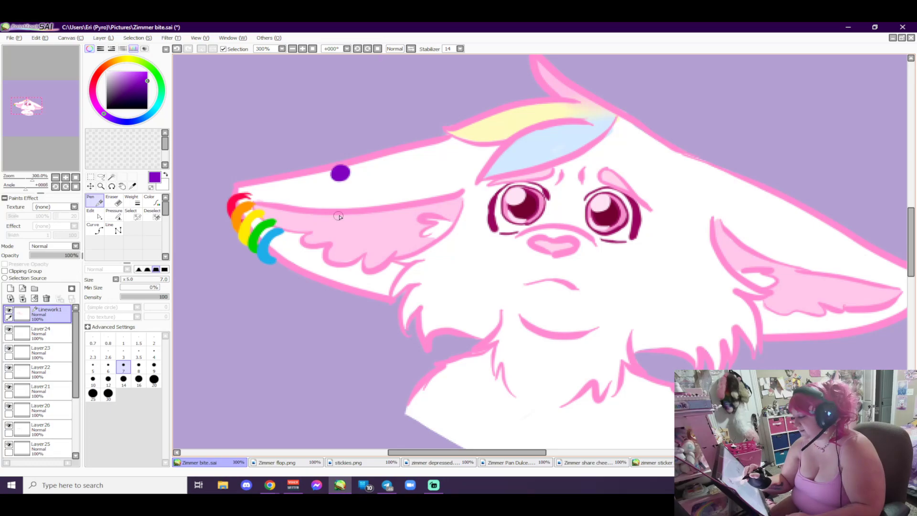
{"action": "left_click_drag", "start_coordinate": [338, 216], "coordinate": [347, 281]}
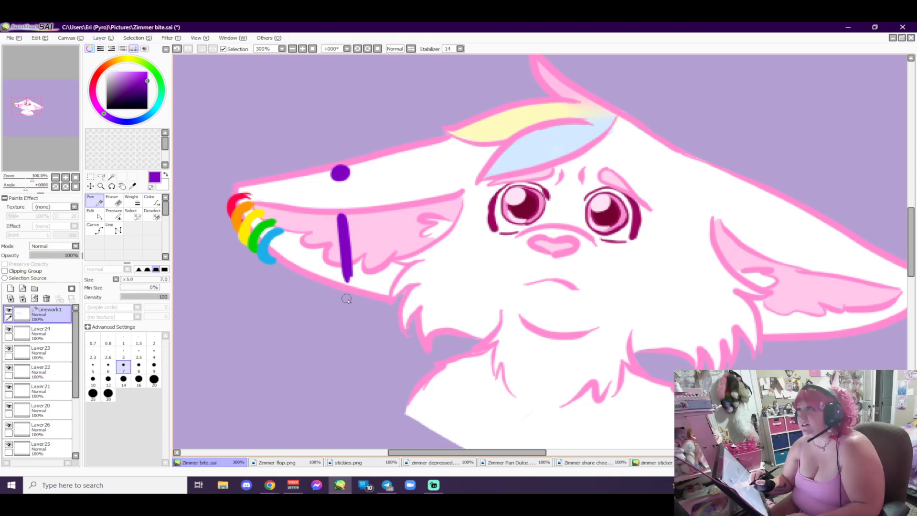
{"action": "left_click_drag", "start_coordinate": [344, 298], "coordinate": [354, 298]}
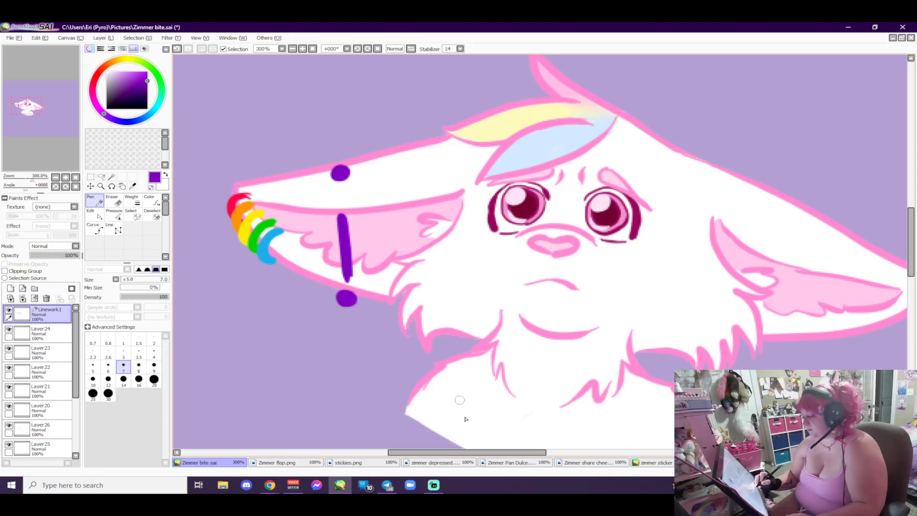
Step: Draw a matching purple piercing on the right ear: upper ball, thick bar across the inner ear, and ball on the lower edge
{"action": "scroll", "coordinate": [466, 419], "scroll_direction": "right", "scroll_amount": 5}
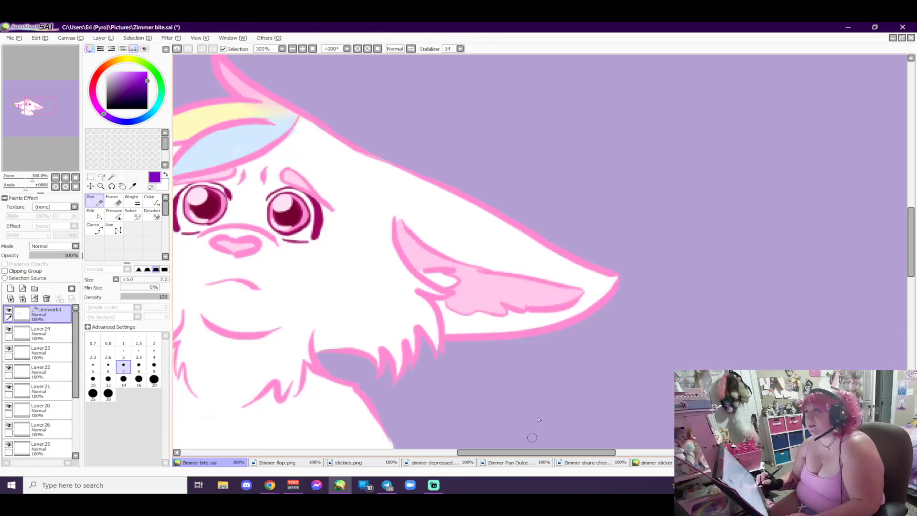
{"action": "left_click", "coordinate": [489, 229]}
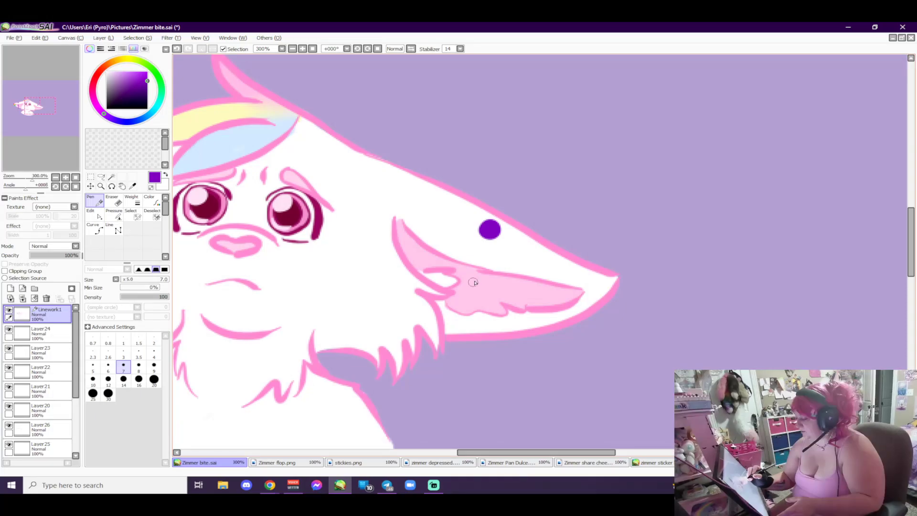
{"action": "left_click_drag", "start_coordinate": [476, 270], "coordinate": [472, 315]}
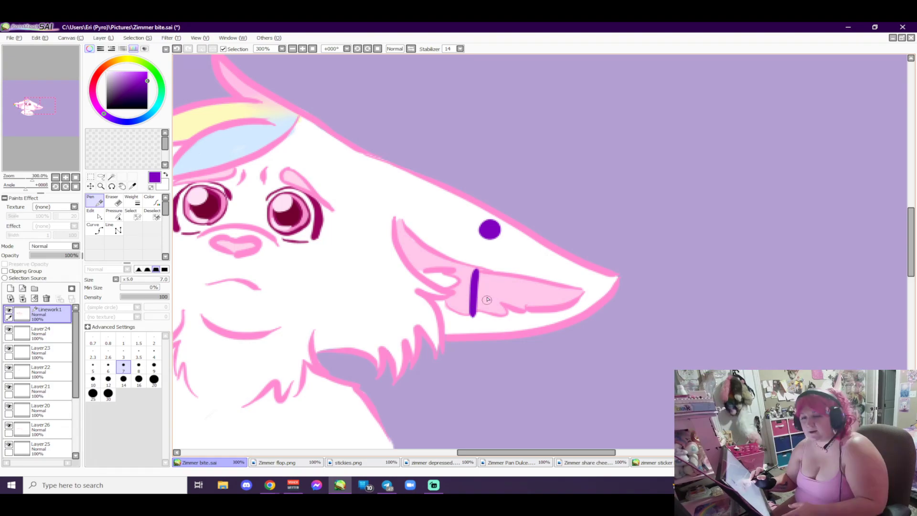
{"action": "left_click_drag", "start_coordinate": [477, 272], "coordinate": [474, 328]}
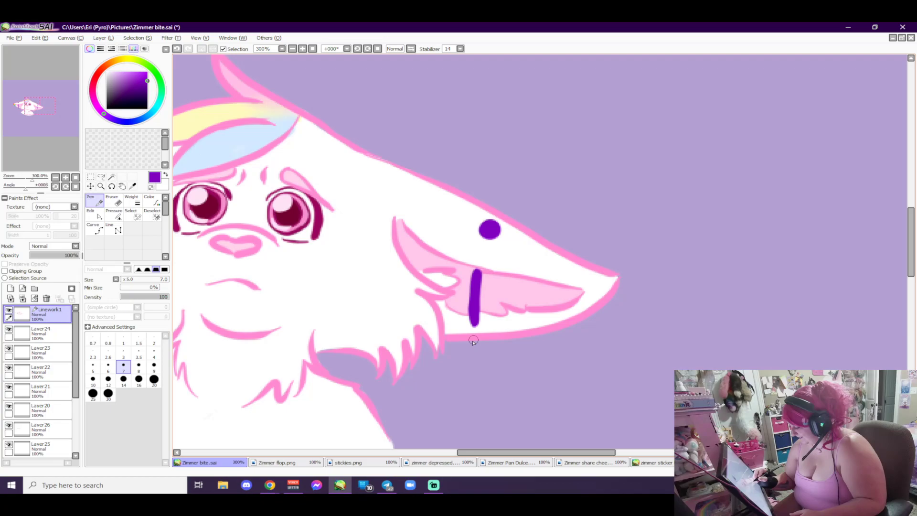
{"action": "left_click", "coordinate": [474, 344]}
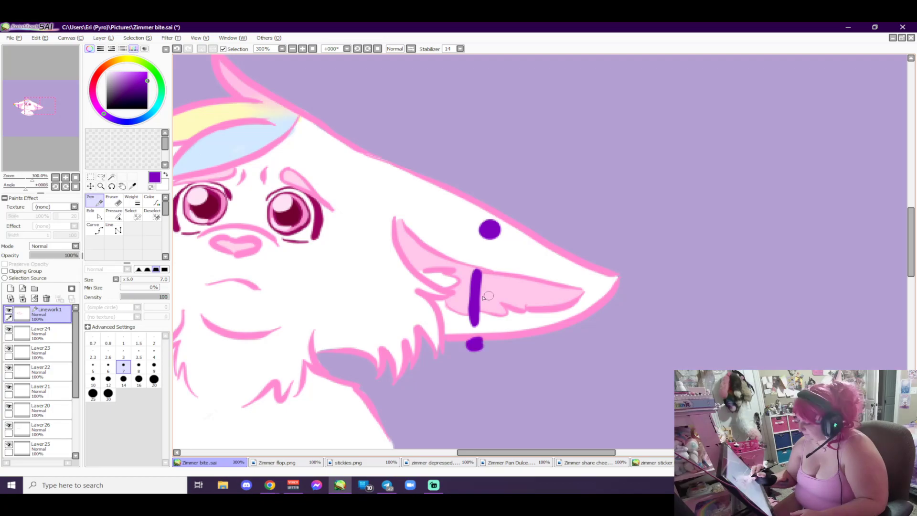
Step: Draw a bright red ring around the right ear's tip with the size 7 pen
{"action": "left_click", "coordinate": [113, 62]}
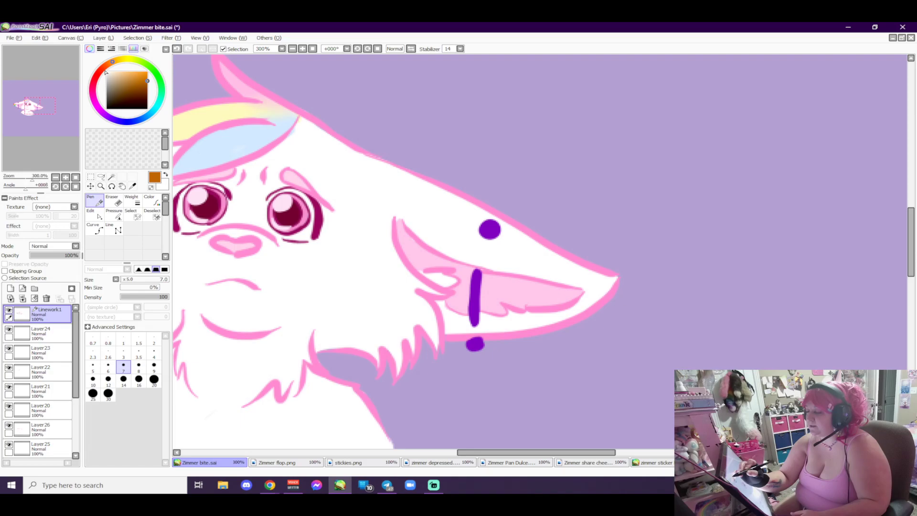
{"action": "left_click", "coordinate": [106, 72]}
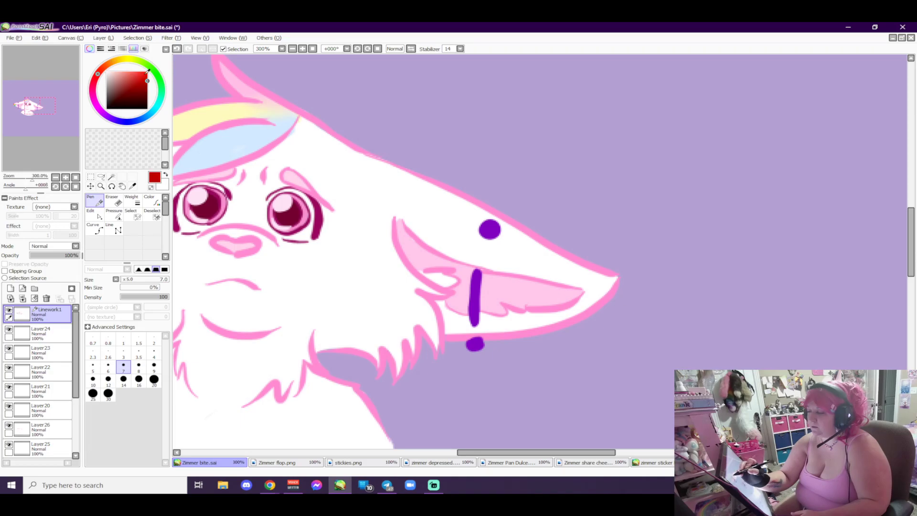
{"action": "left_click_drag", "start_coordinate": [148, 71], "coordinate": [152, 77]}
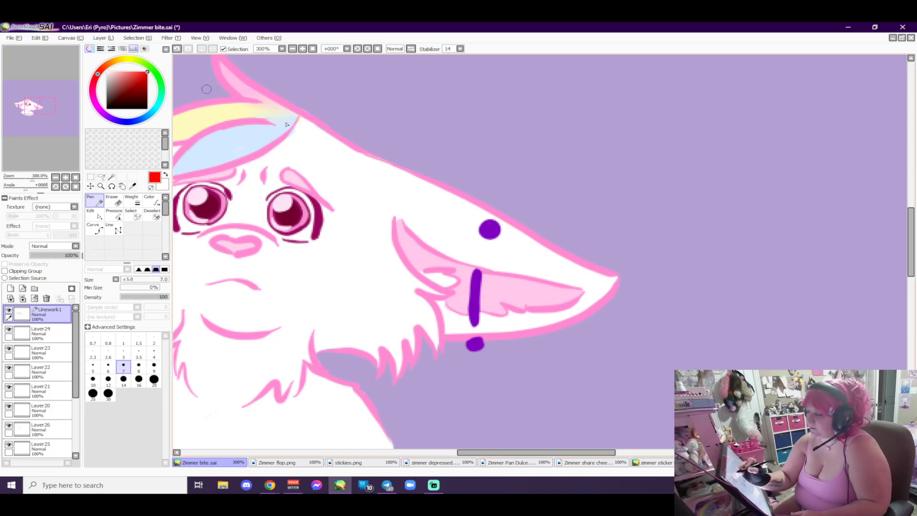
{"action": "left_click_drag", "start_coordinate": [604, 279], "coordinate": [623, 281]}
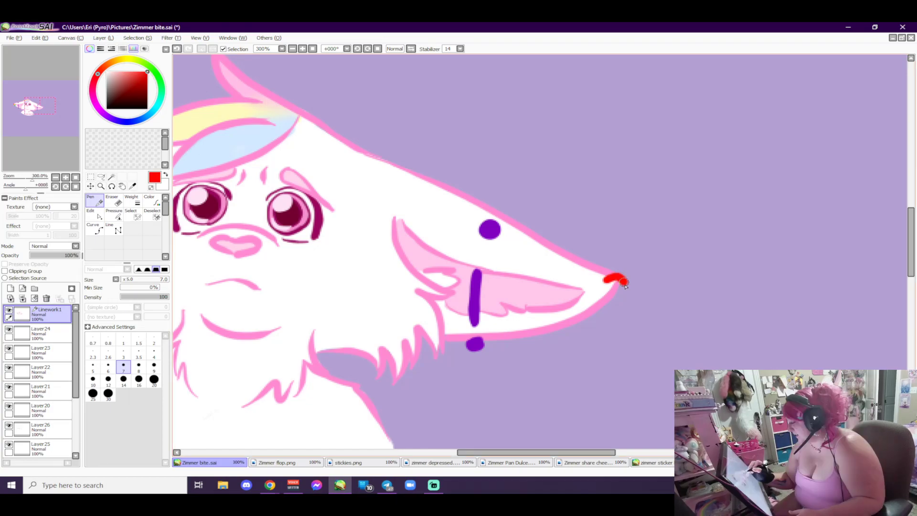